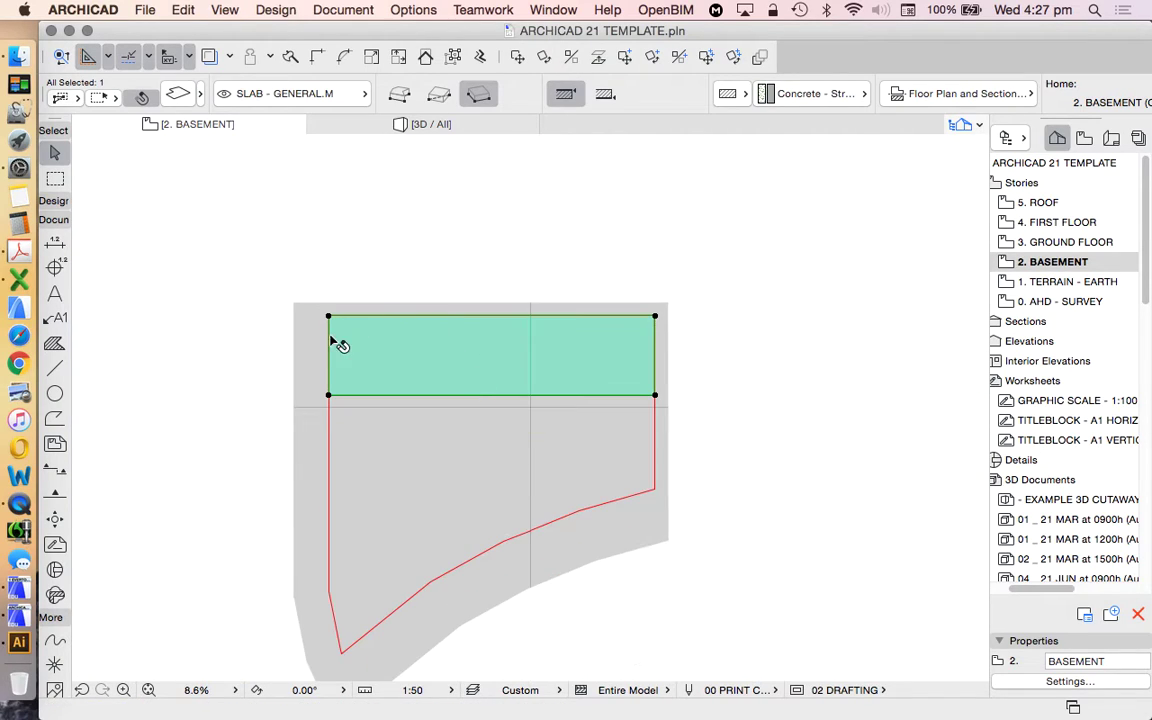
- Deselect the basement slab and activate the Wall tool from the Design toolbox
scroll(409, 280, up, 2)
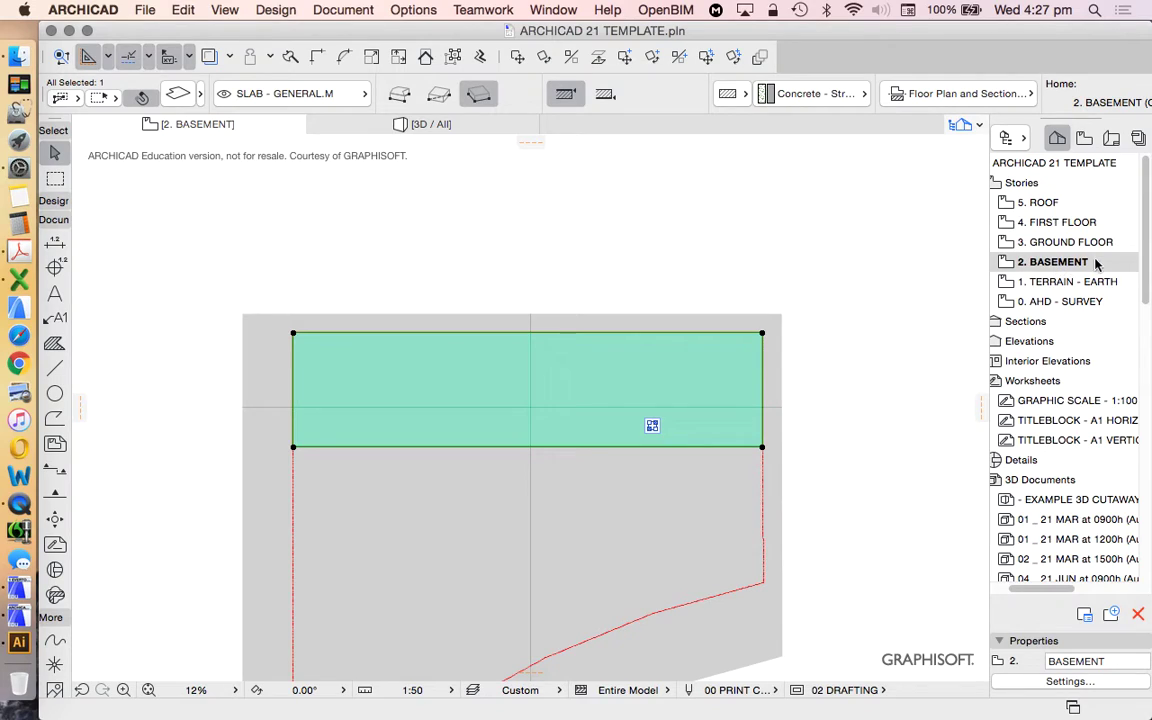
click(388, 252)
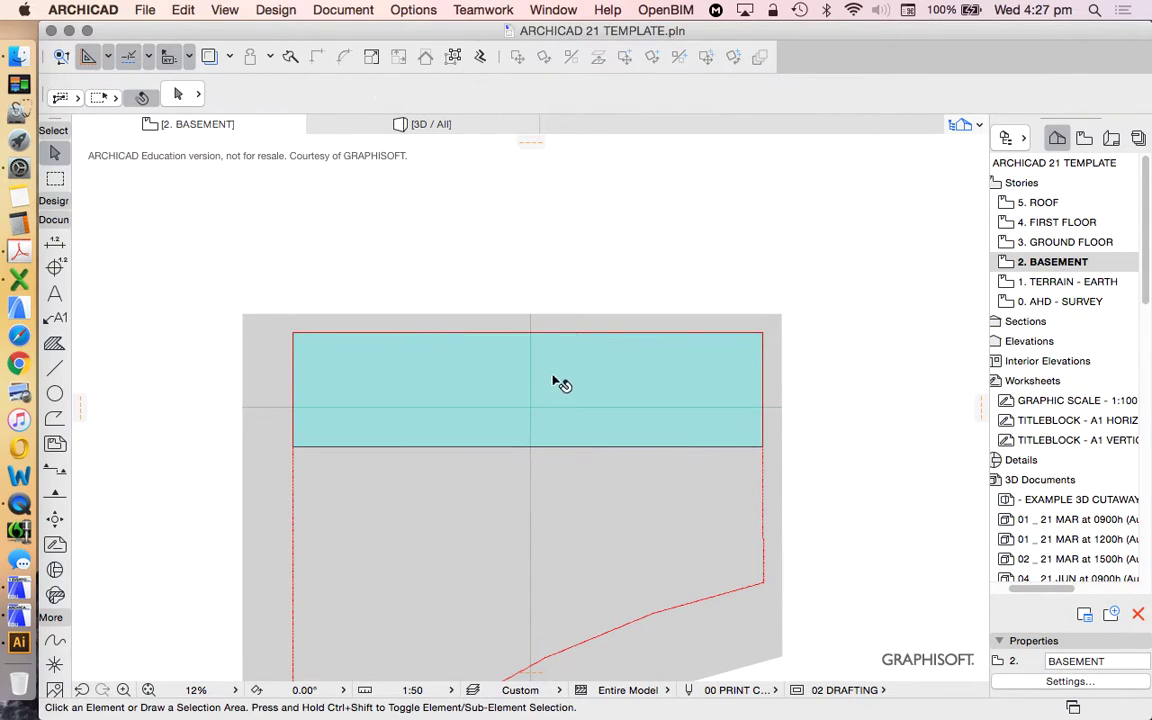
click(435, 380)
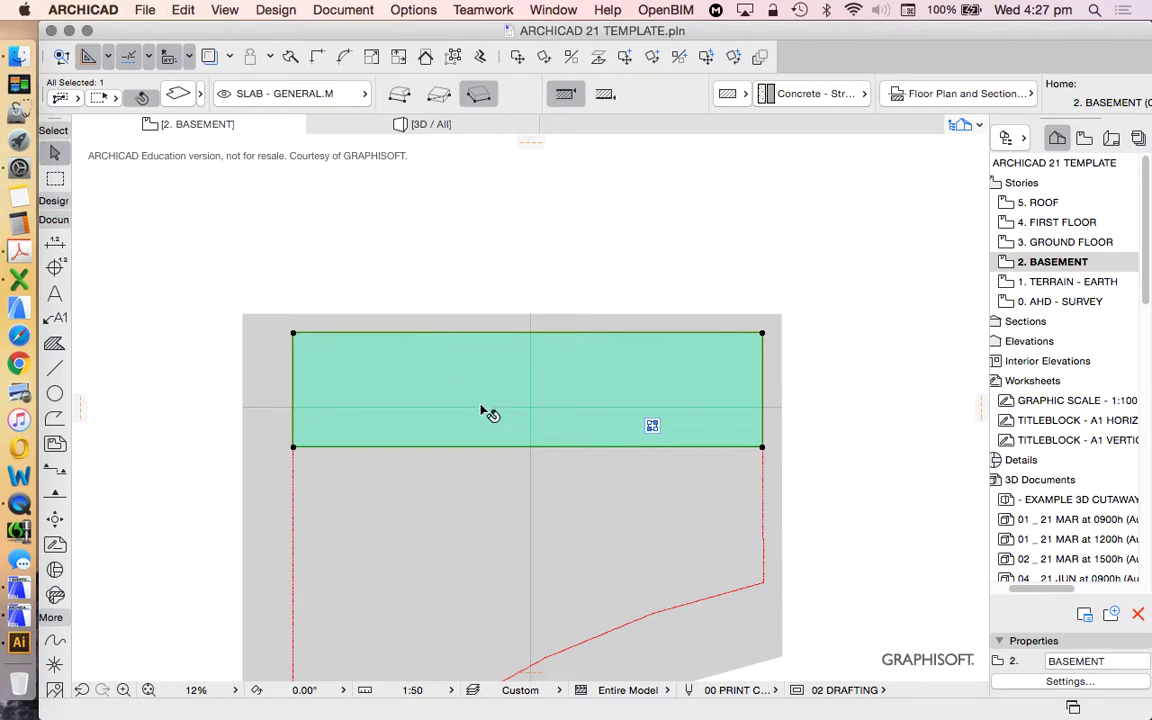
click(405, 275)
click(54, 200)
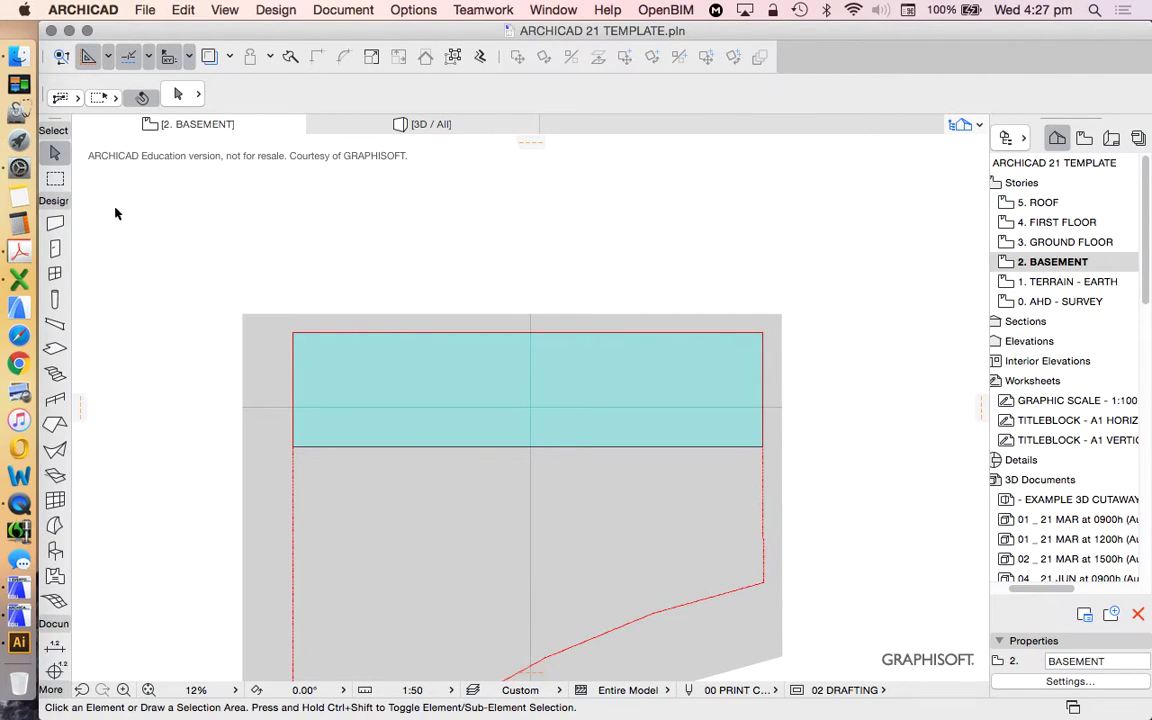
click(55, 223)
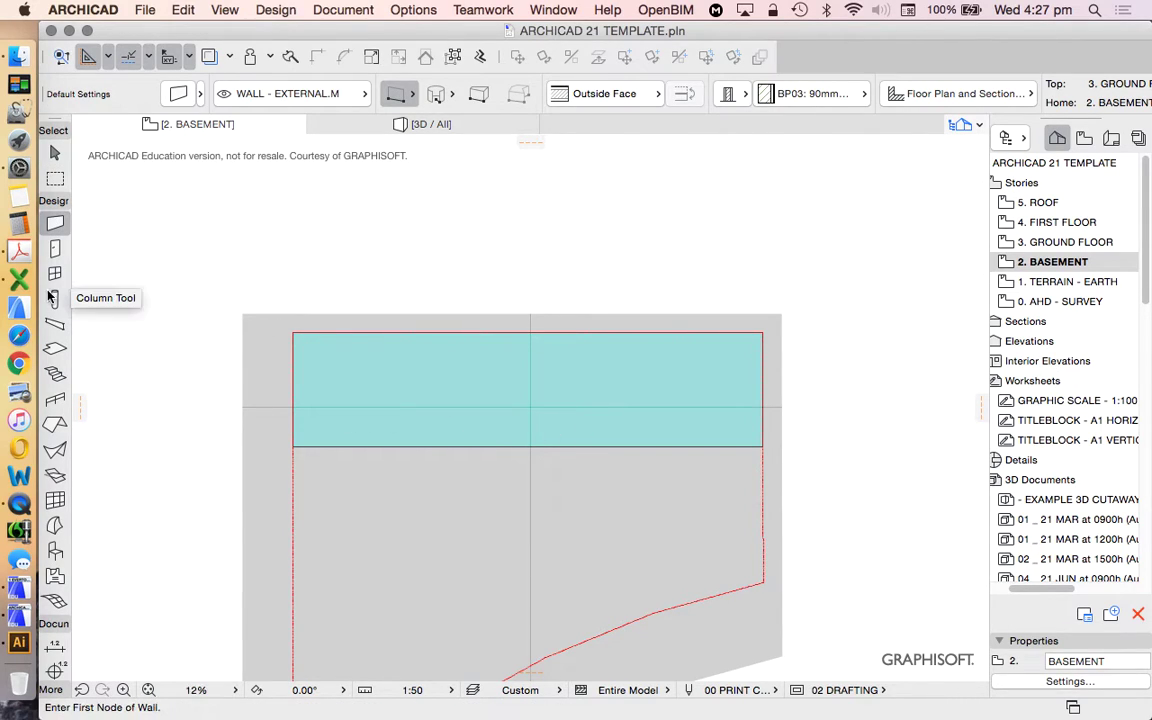
- In Wall Default Settings, compare the Basic Hebel - Block and composite BP03 structures
click(177, 96)
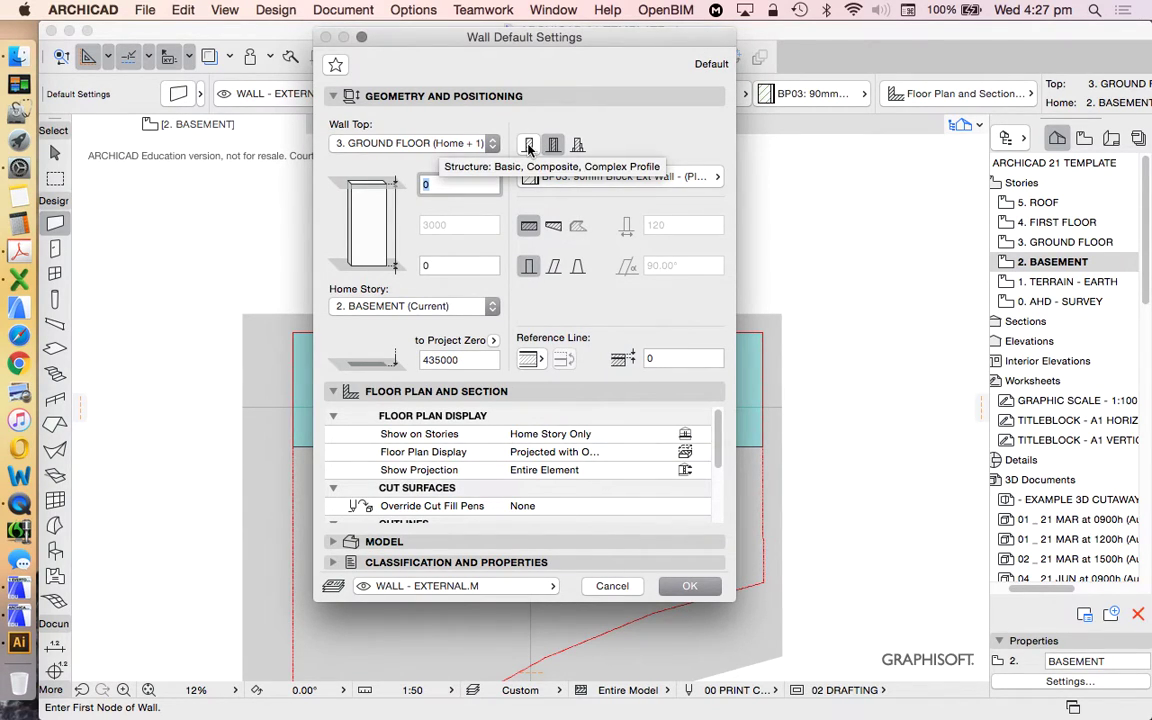
click(529, 146)
click(605, 177)
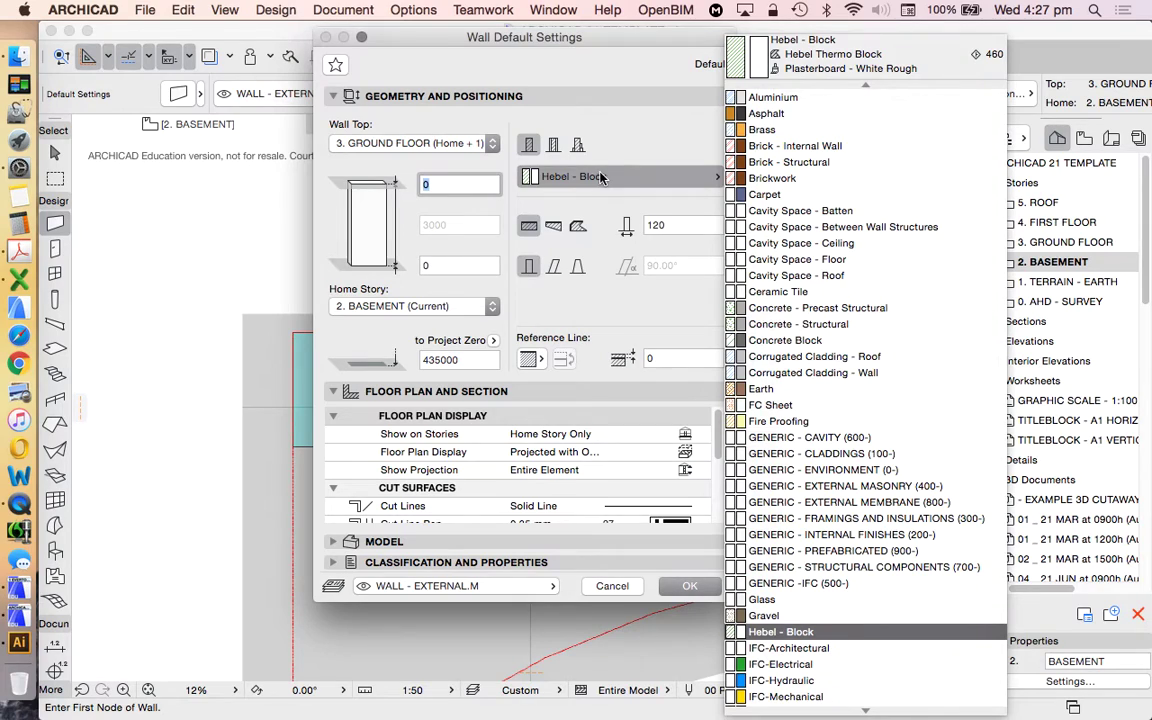
click(576, 170)
click(554, 146)
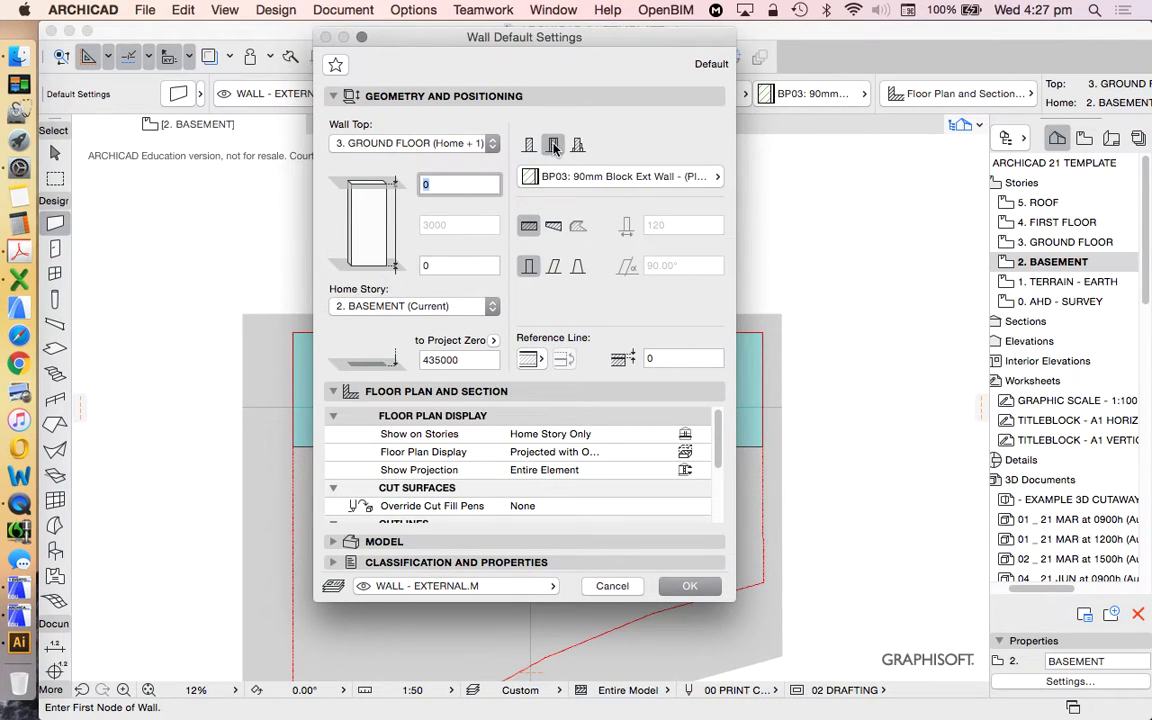
click(605, 176)
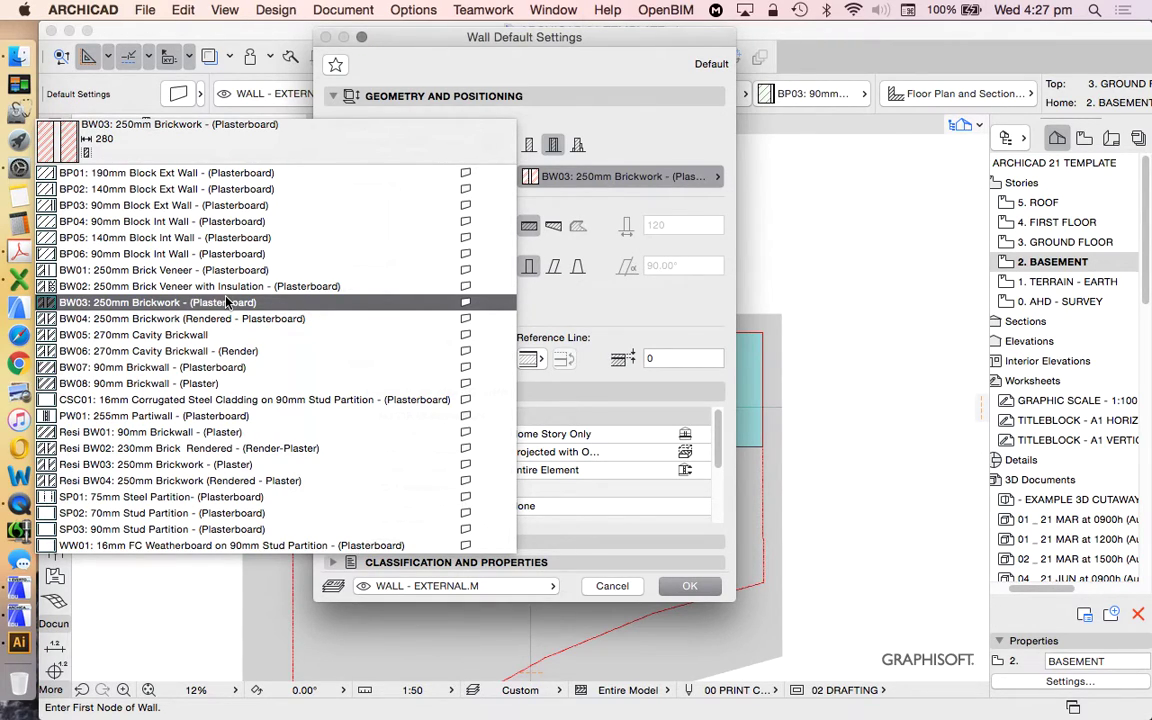
click(647, 306)
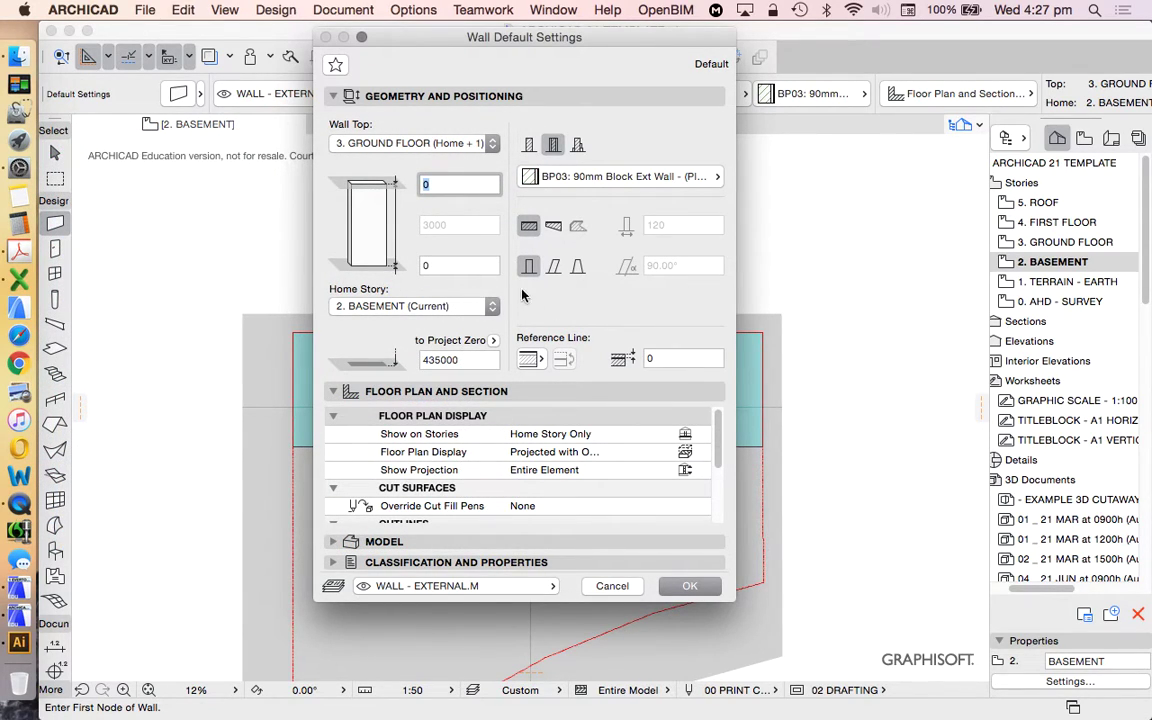
- Make the wall a Basic Concrete Block structure and retype its thickness to 190
click(529, 146)
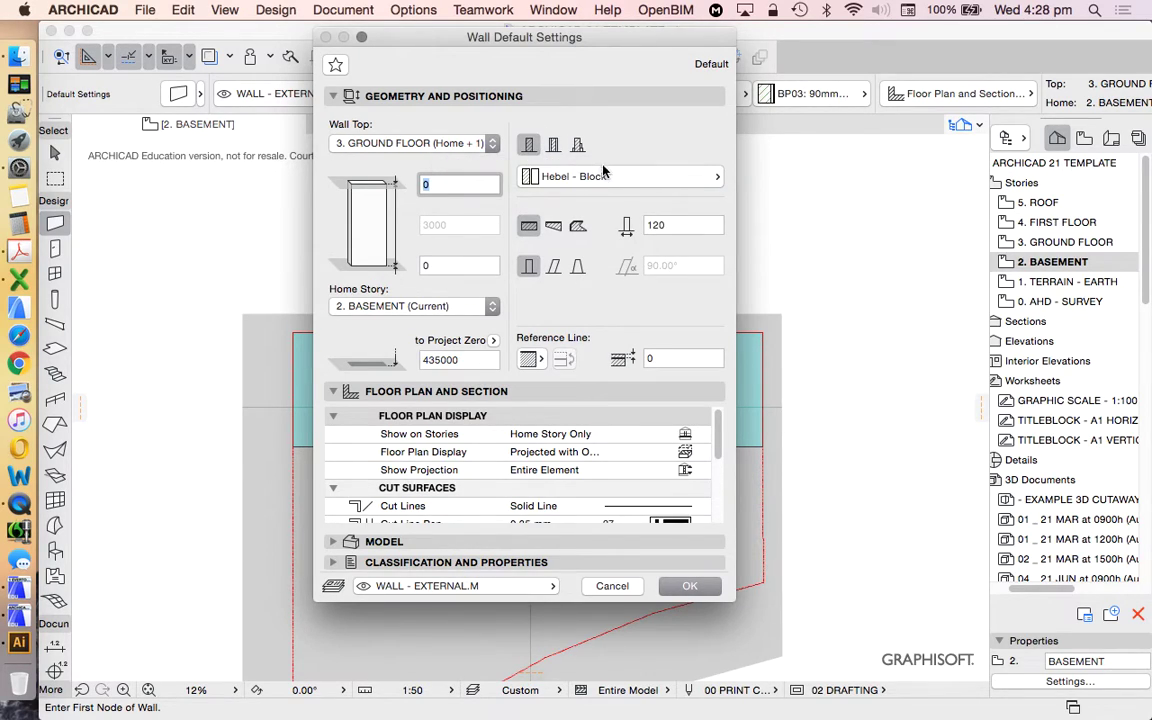
click(680, 224)
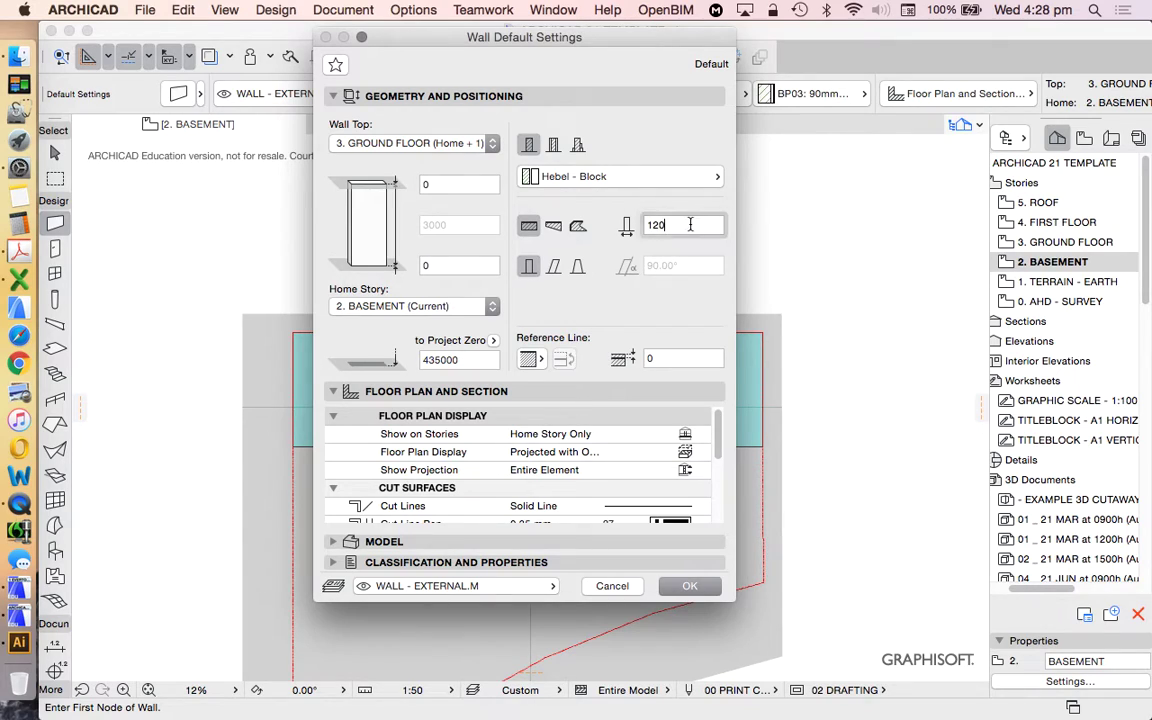
click(636, 176)
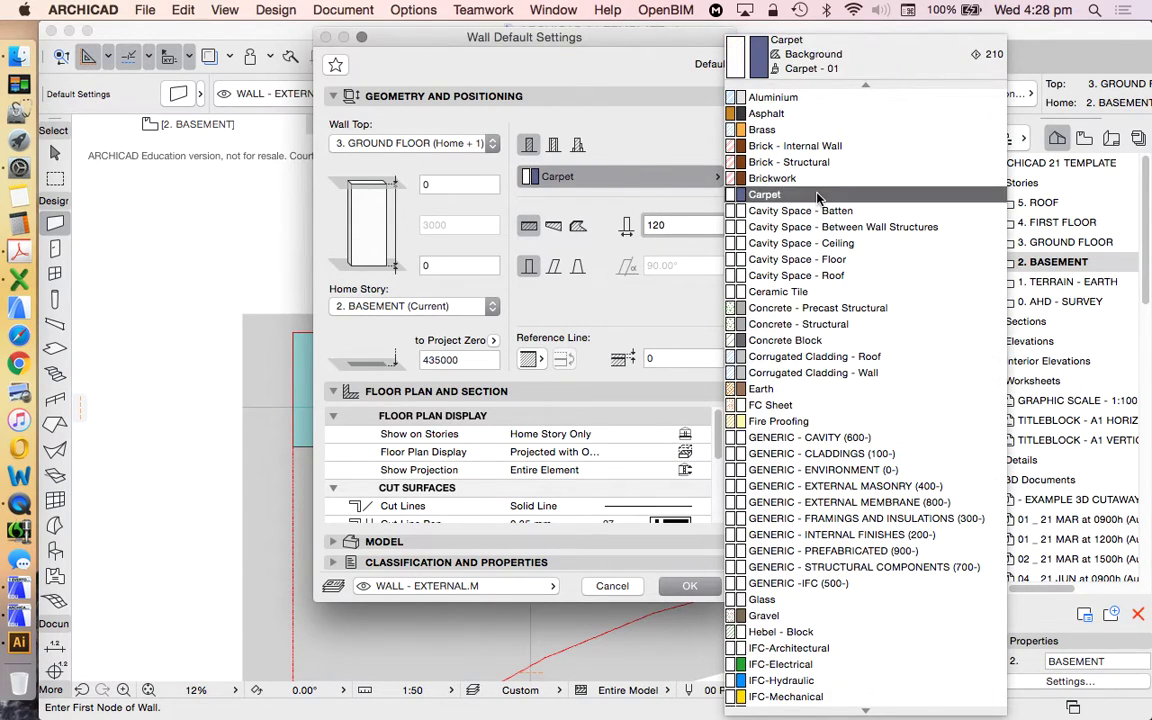
click(828, 340)
double_click(688, 224)
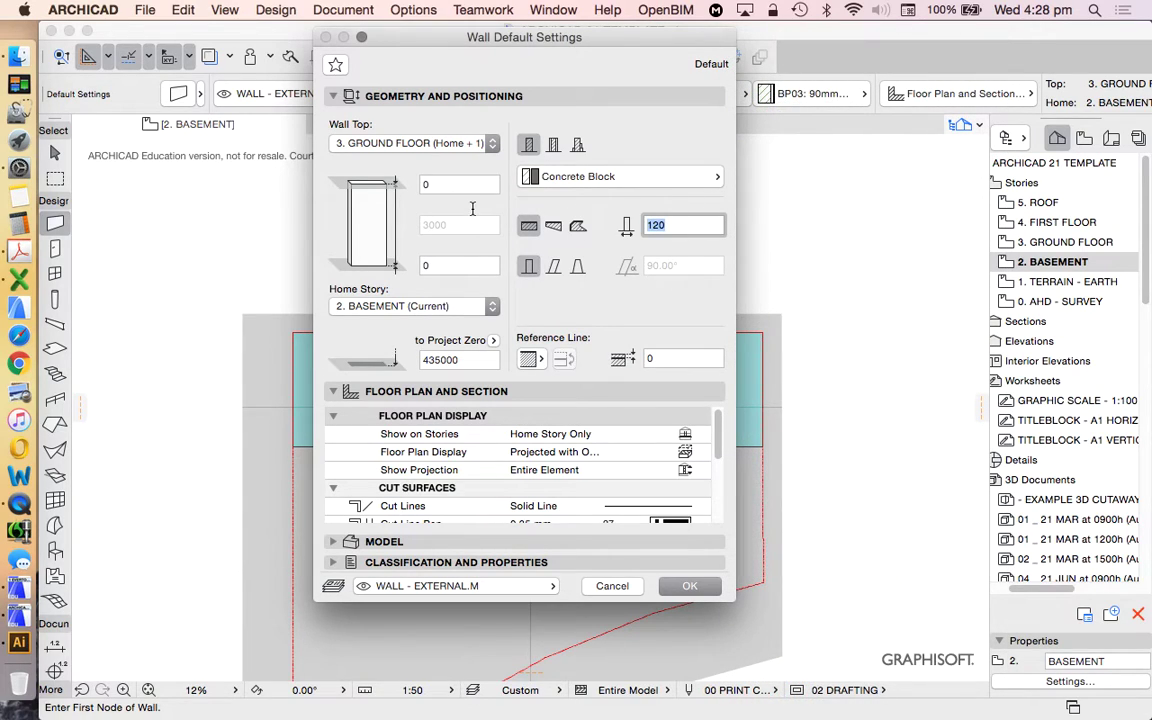
text(1)
- Apply the wall settings and place the first wall node at the slab's top-left corner
click(690, 586)
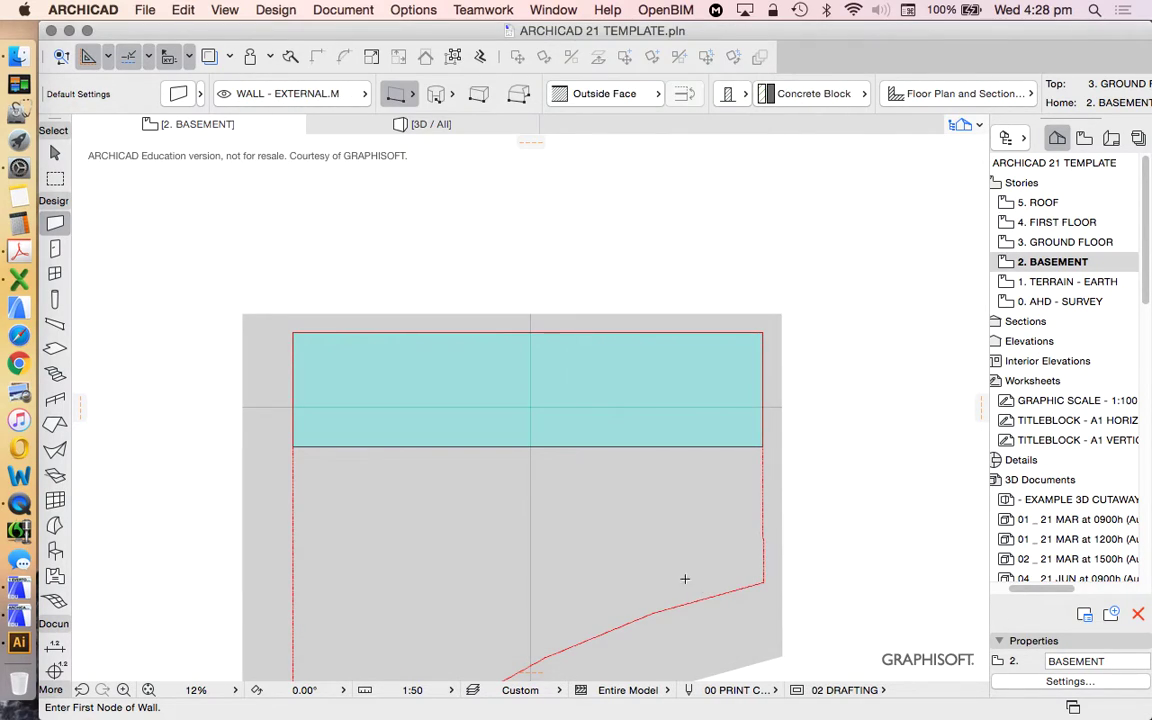
scroll(291, 344, up, 3)
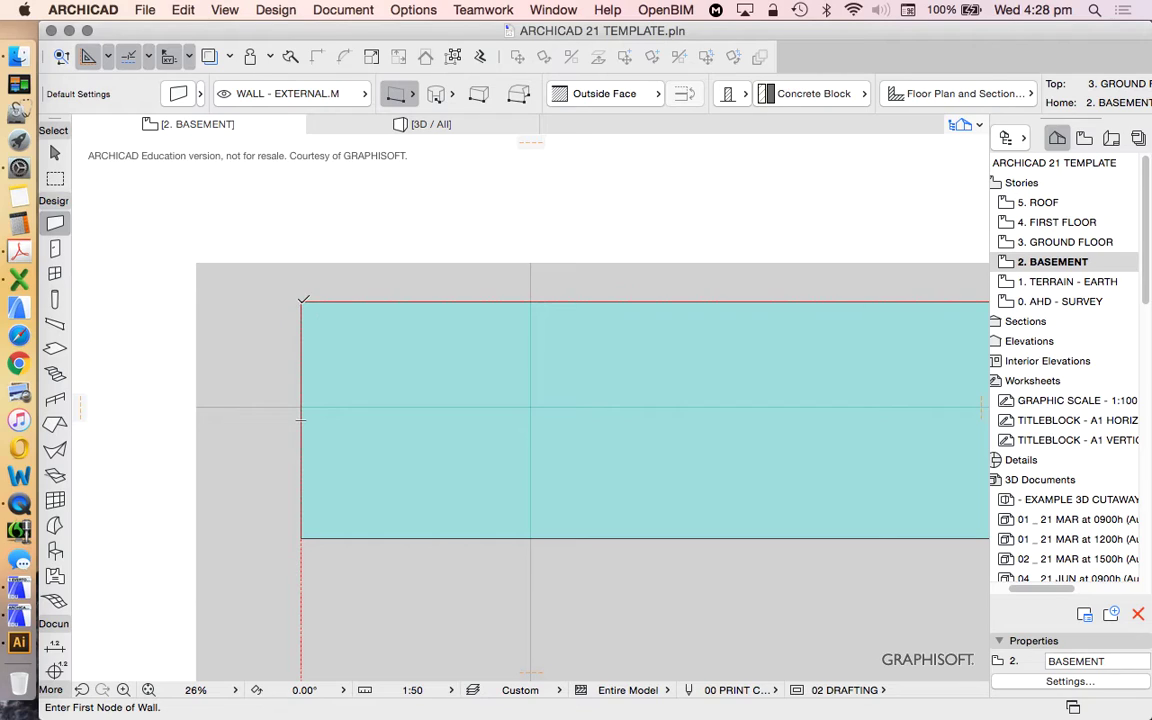
click(301, 303)
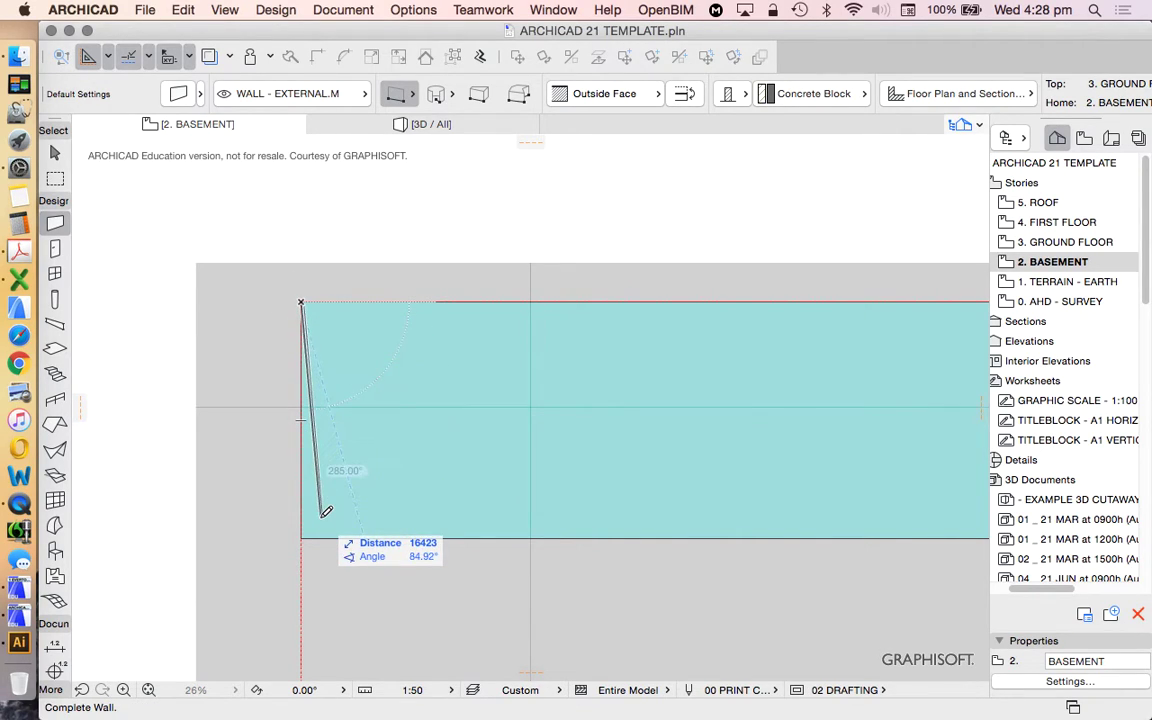
- Zoom and pan the plan while the wall's length and angle remain pending
scroll(298, 537, up, 4)
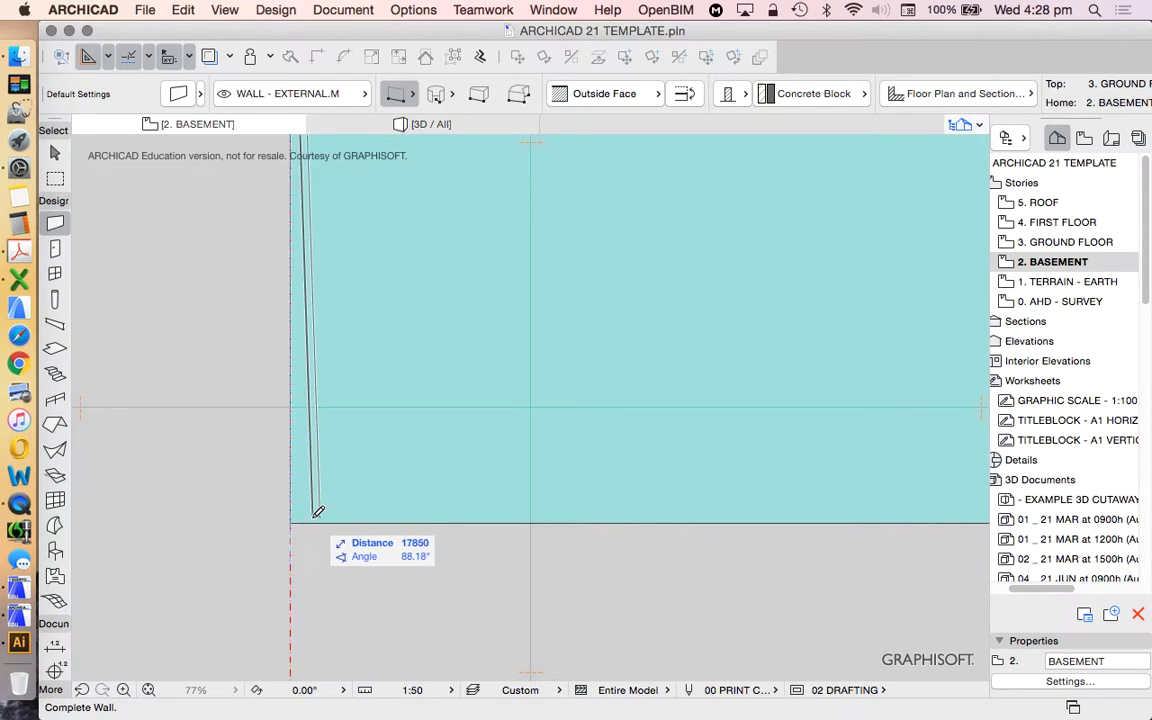
scroll(313, 509, down, 5)
scroll(313, 512, up, 4)
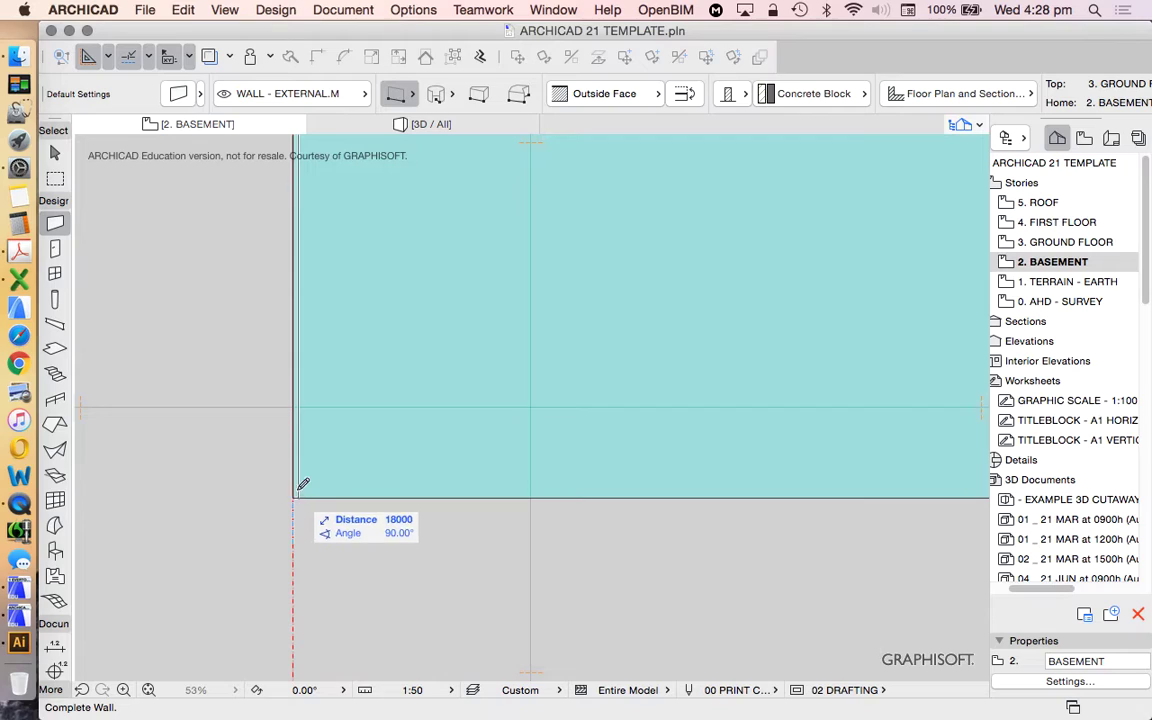
scroll(300, 490, up, 3)
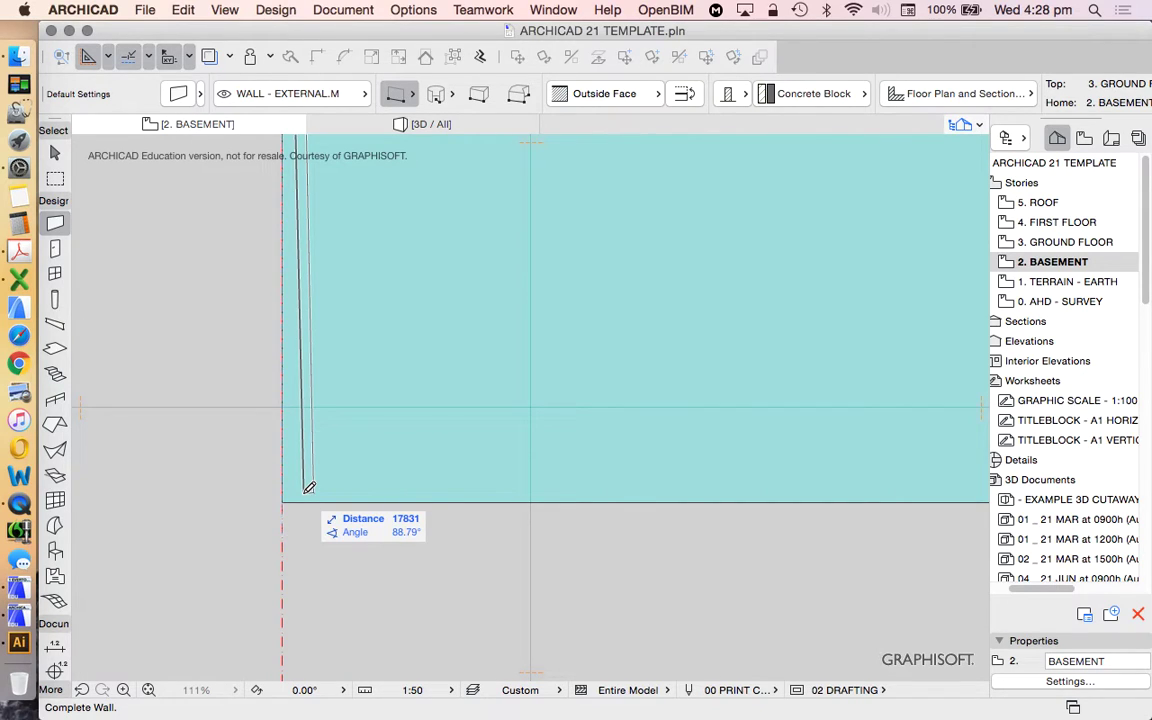
scroll(310, 488, down, 5)
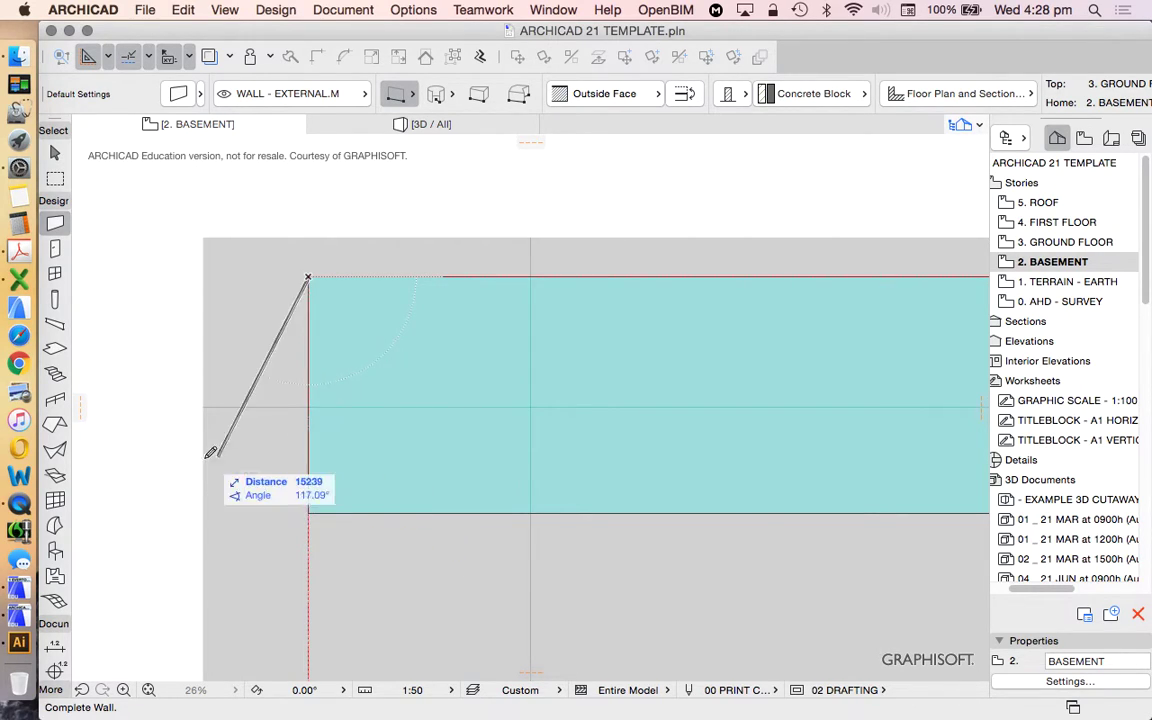
scroll(315, 530, up, 3)
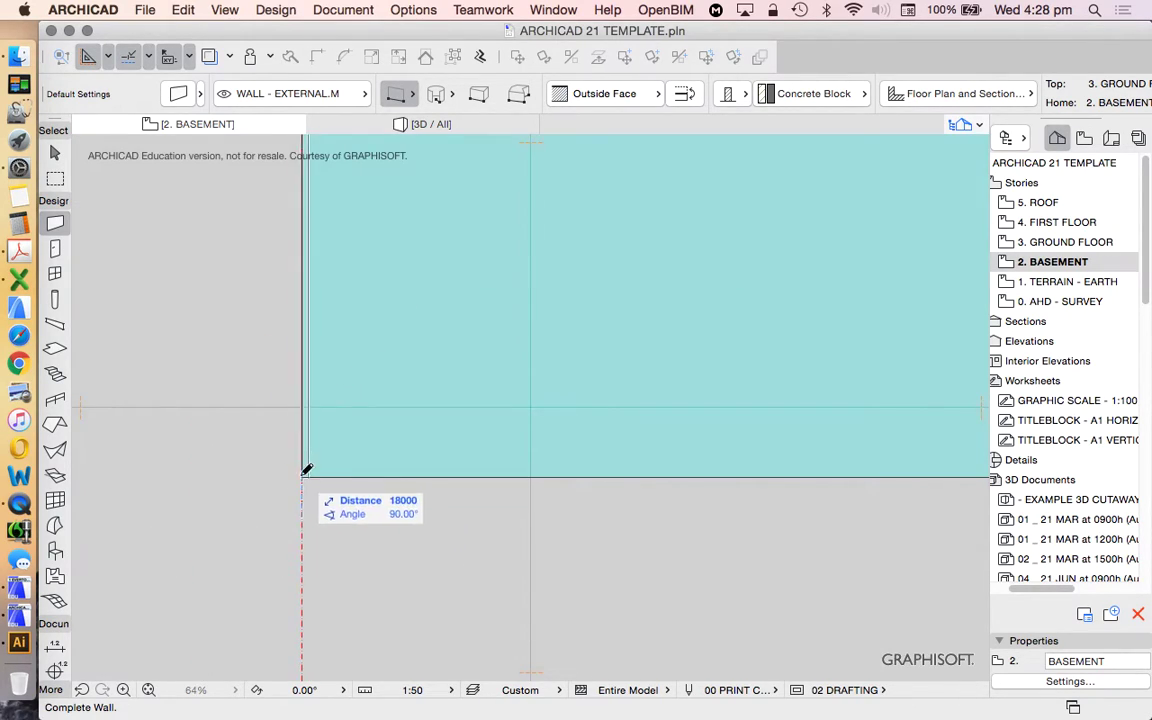
scroll(307, 470, down, 3)
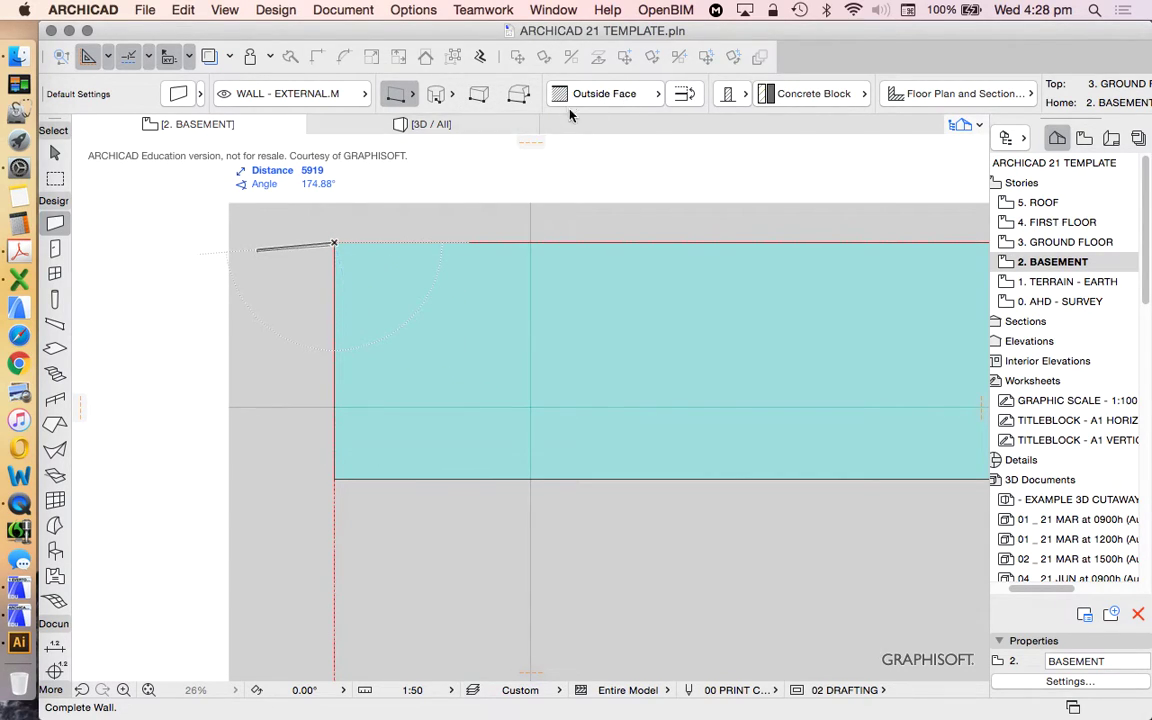
scroll(345, 297, up, 5)
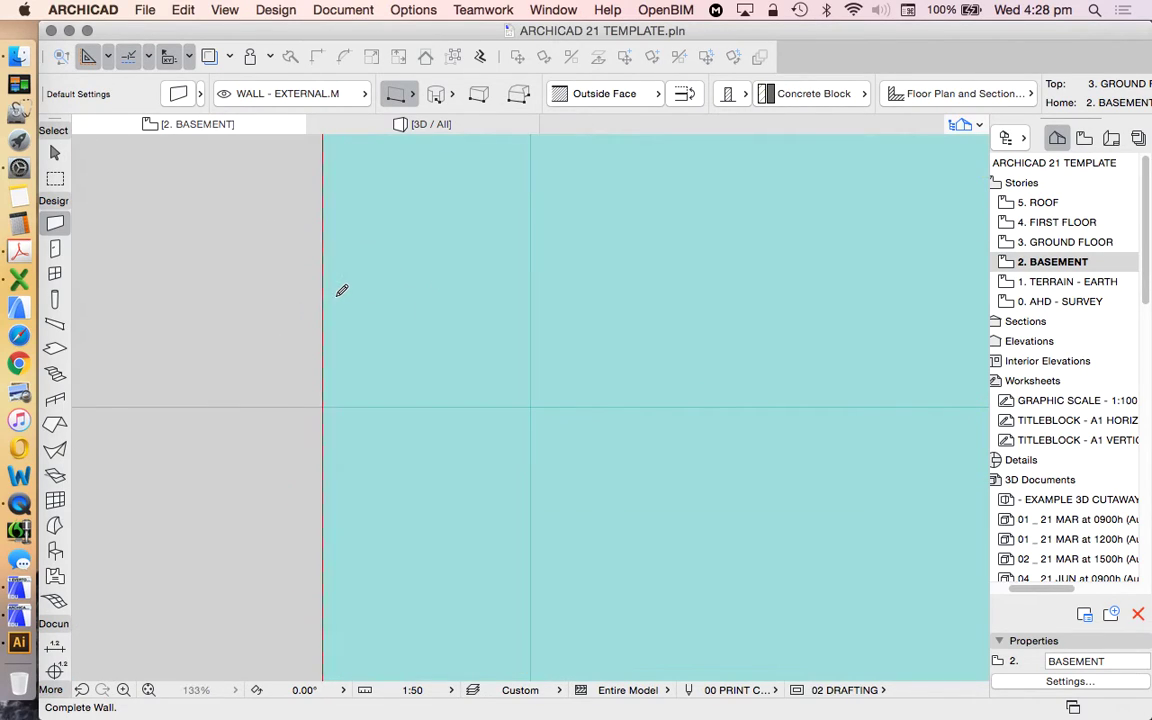
scroll(342, 291, up, 1)
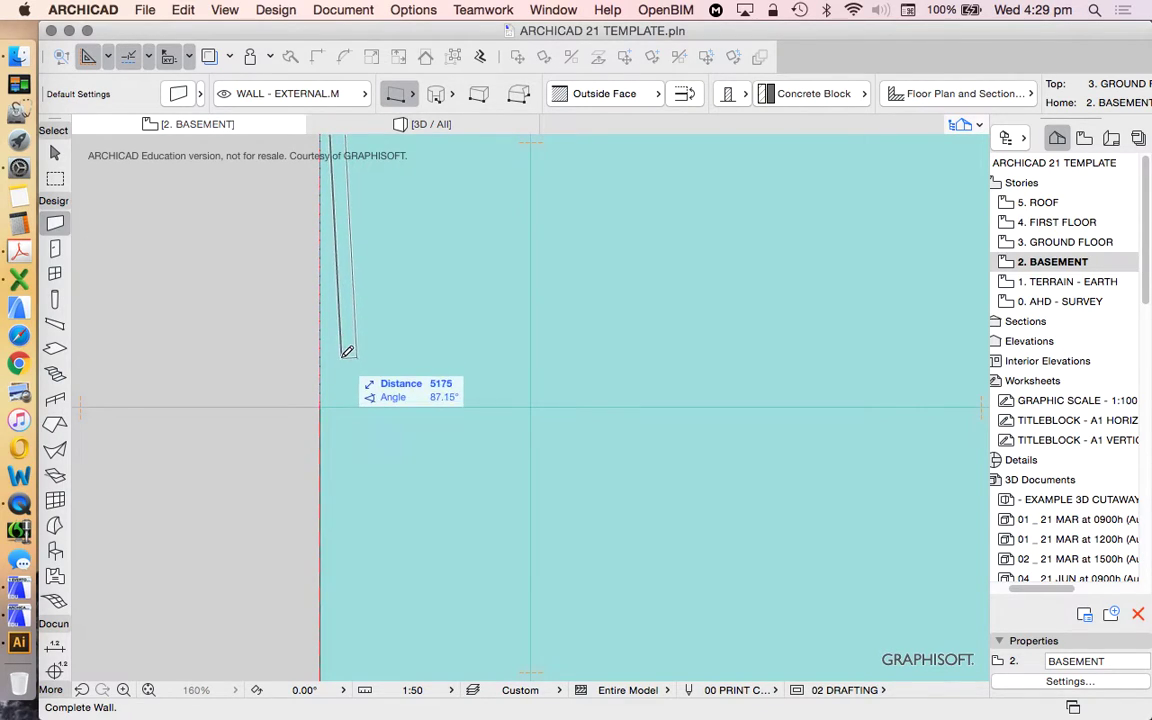
scroll(342, 413, down, 3)
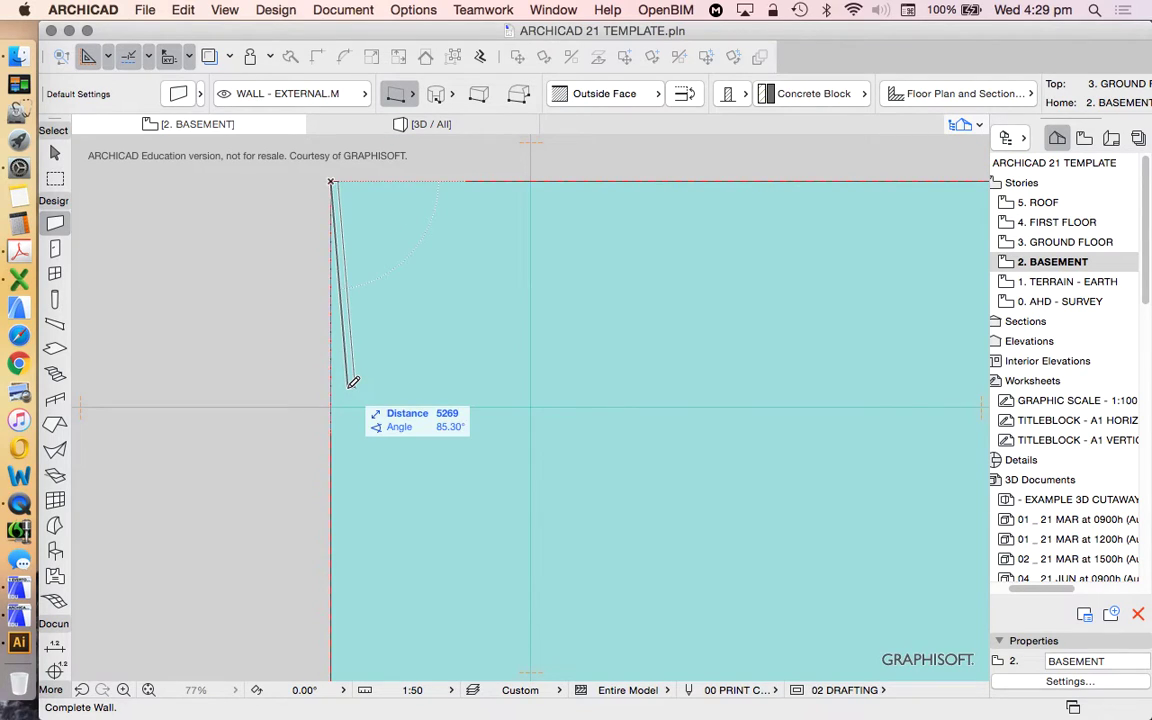
scroll(352, 381, down, 2)
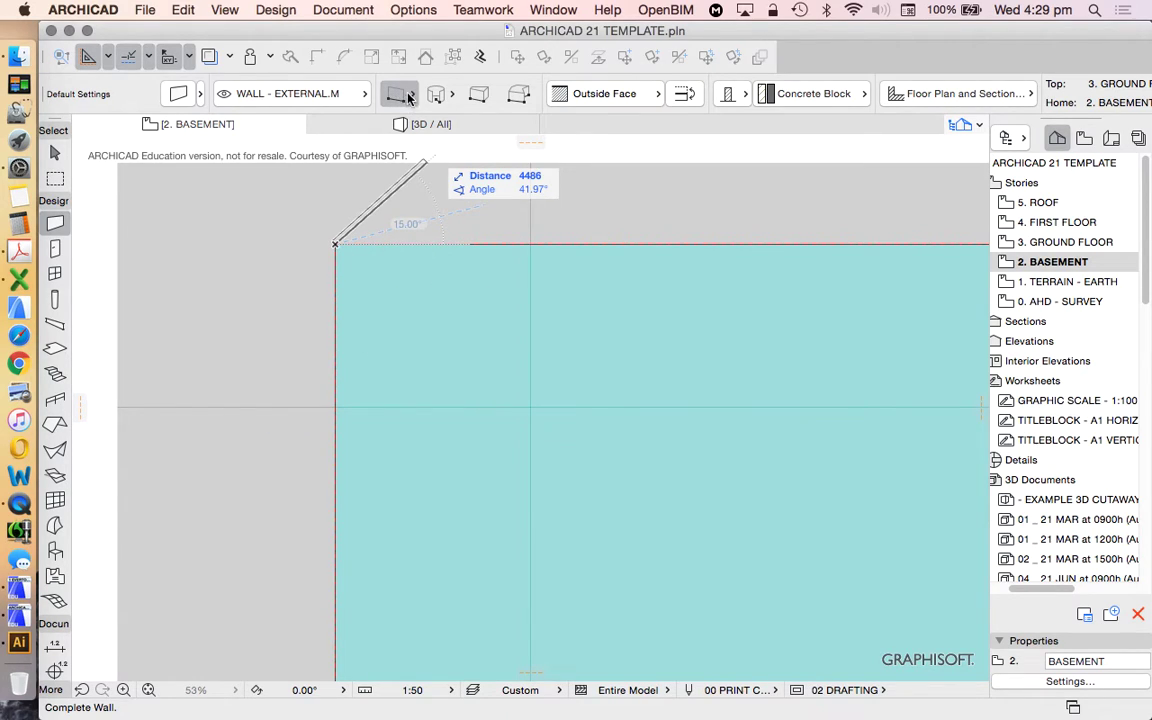
scroll(410, 90, right, 5)
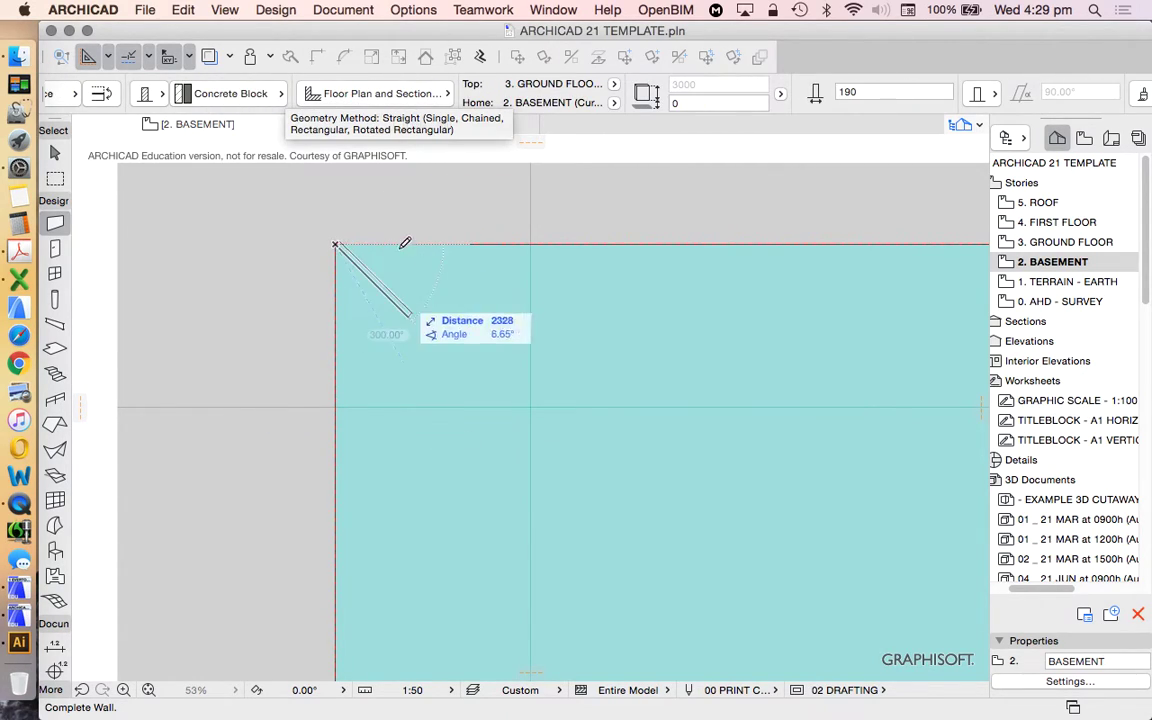
- Chain walls down the slab's left edge and along its bottom to the bottom-right corner
scroll(404, 244, down, 3)
click(371, 480)
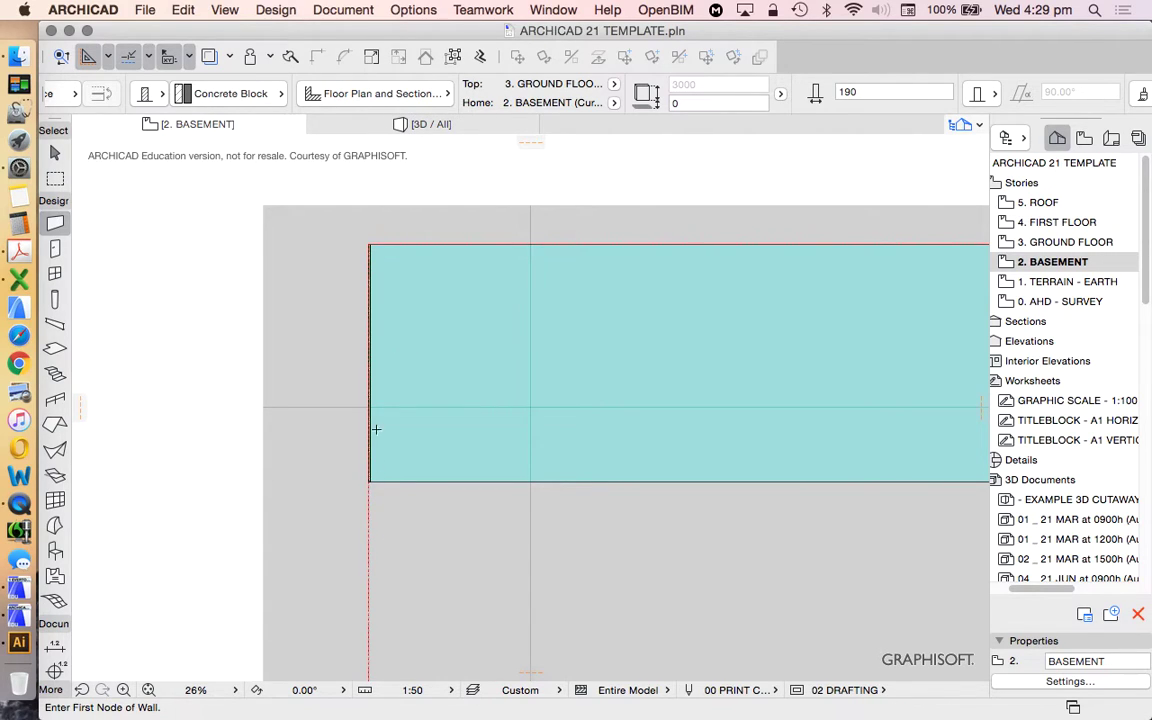
scroll(374, 478, up, 10)
click(357, 496)
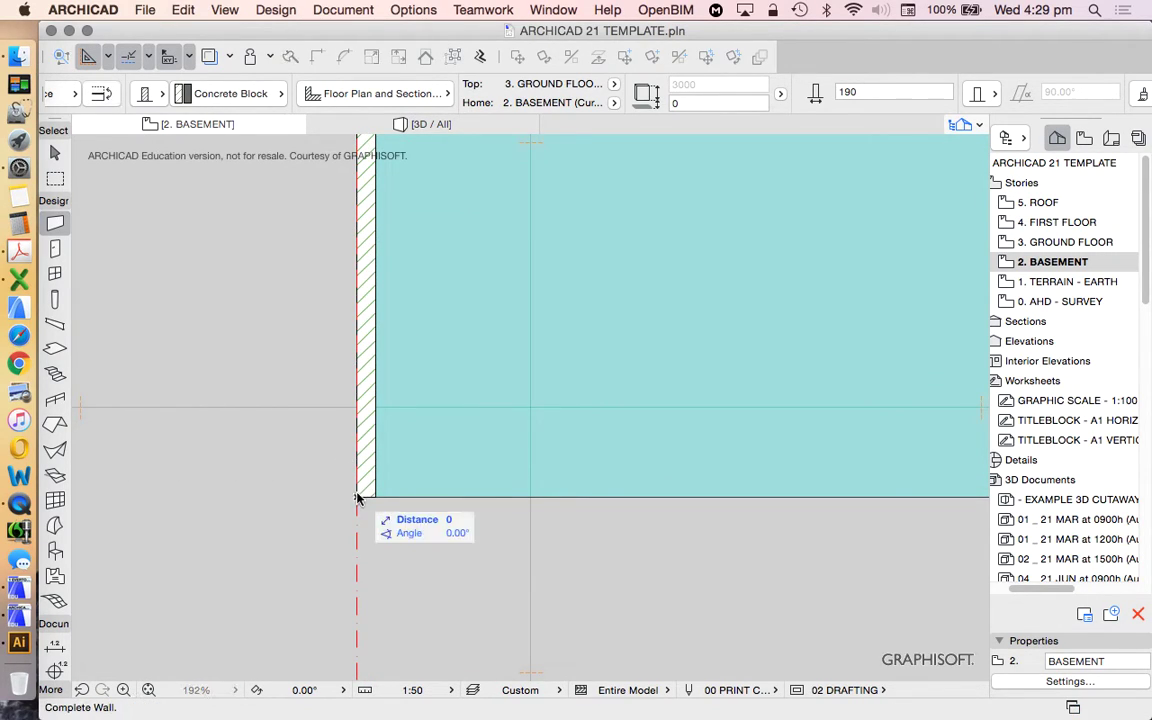
scroll(357, 496, down, 5)
scroll(604, 419, up, 5)
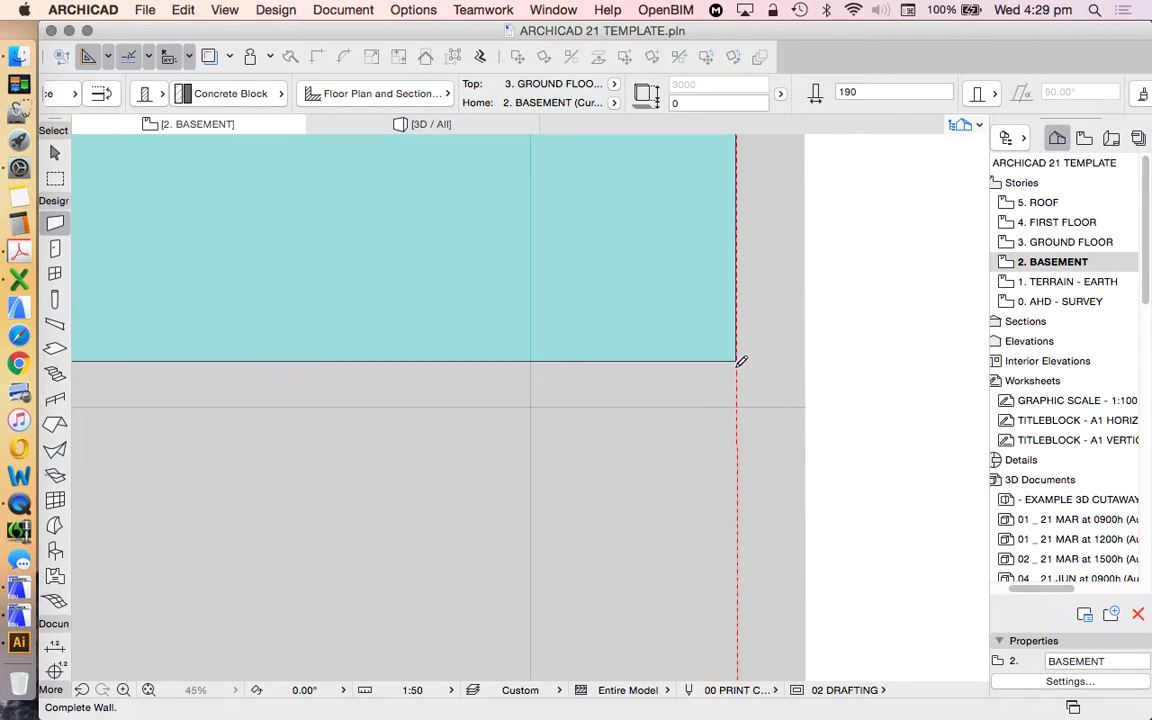
scroll(742, 355, up, 6)
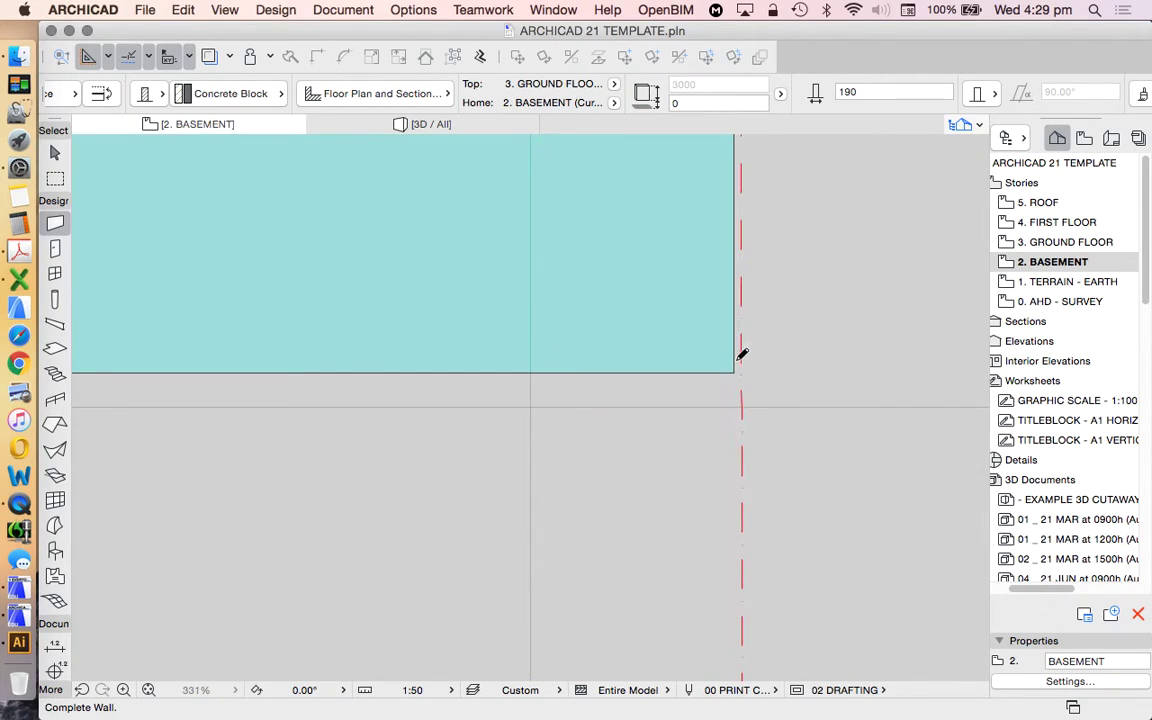
click(735, 371)
- Continue walls up the right edge and across the top to close the loop, then undo
scroll(687, 432, down, 6)
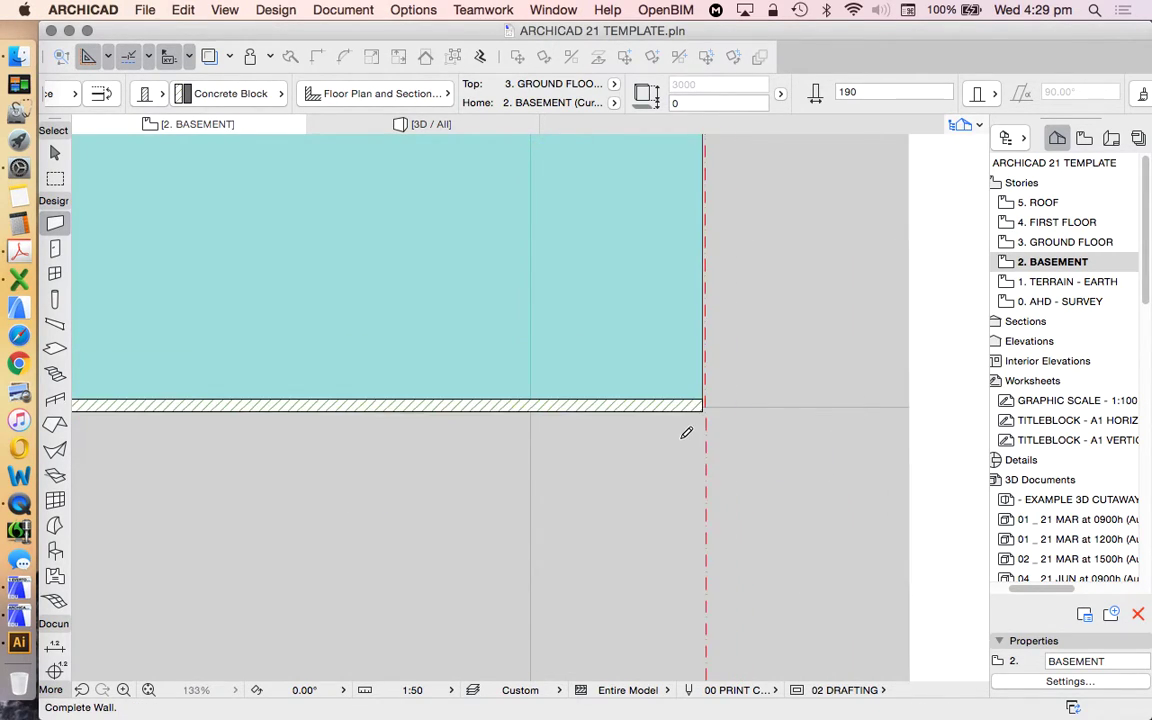
scroll(692, 316, up, 12)
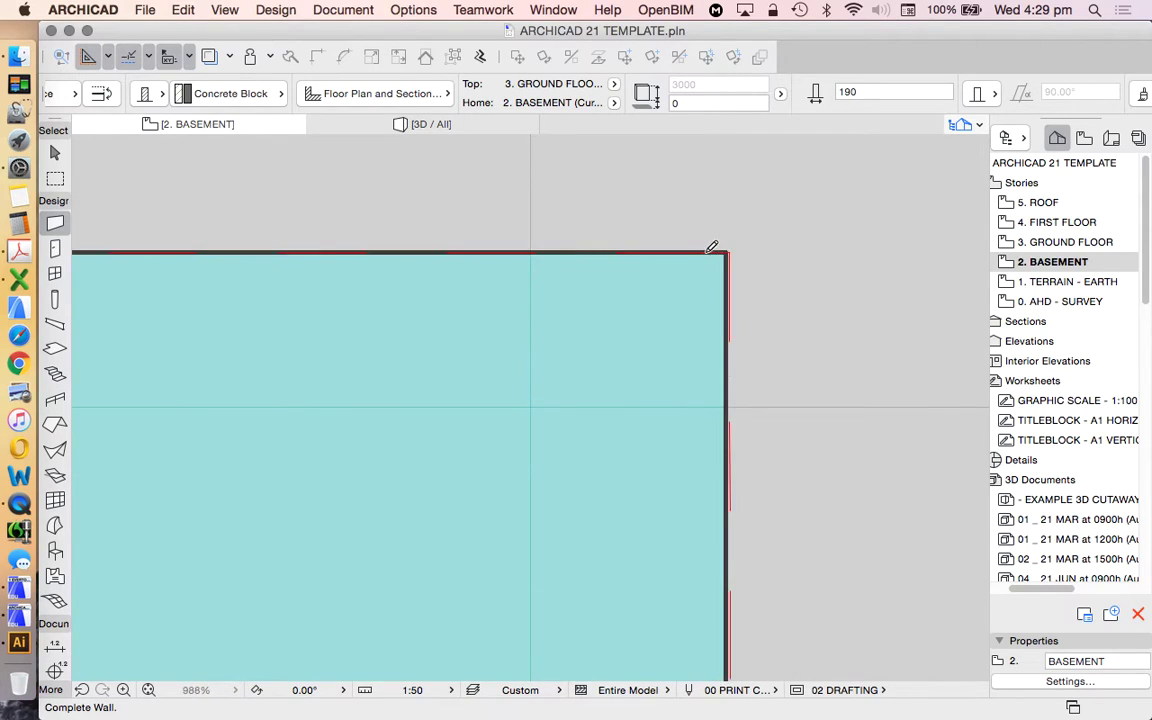
click(745, 244)
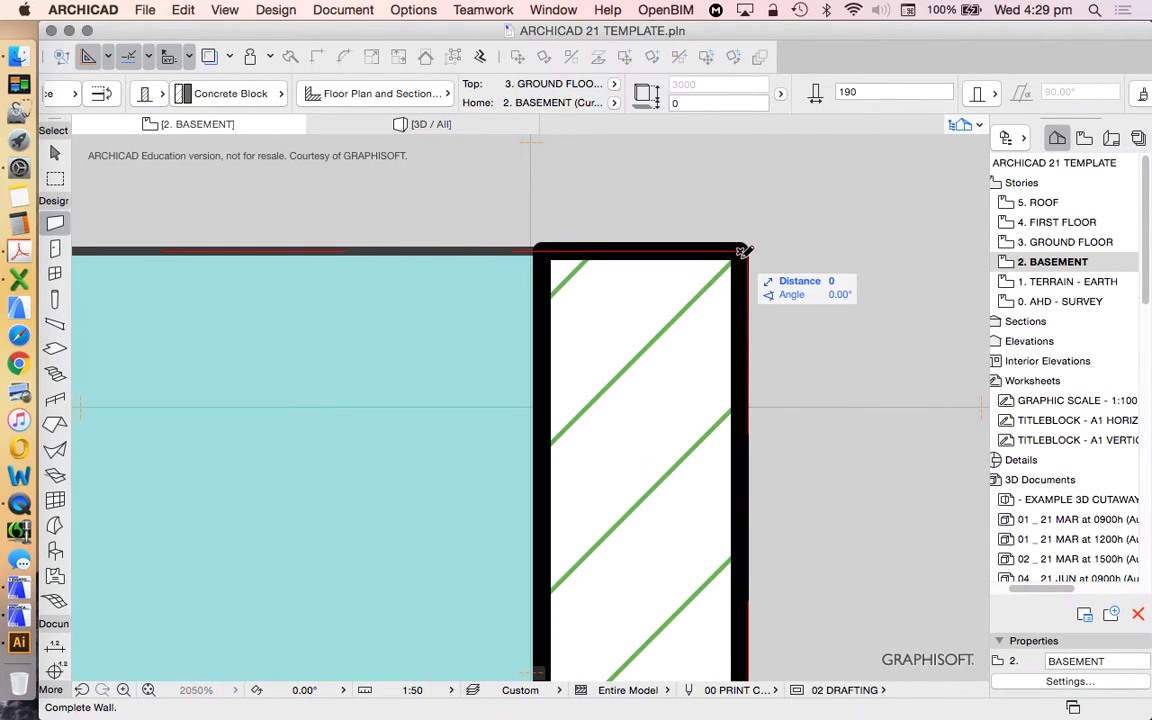
scroll(740, 249, down, 10)
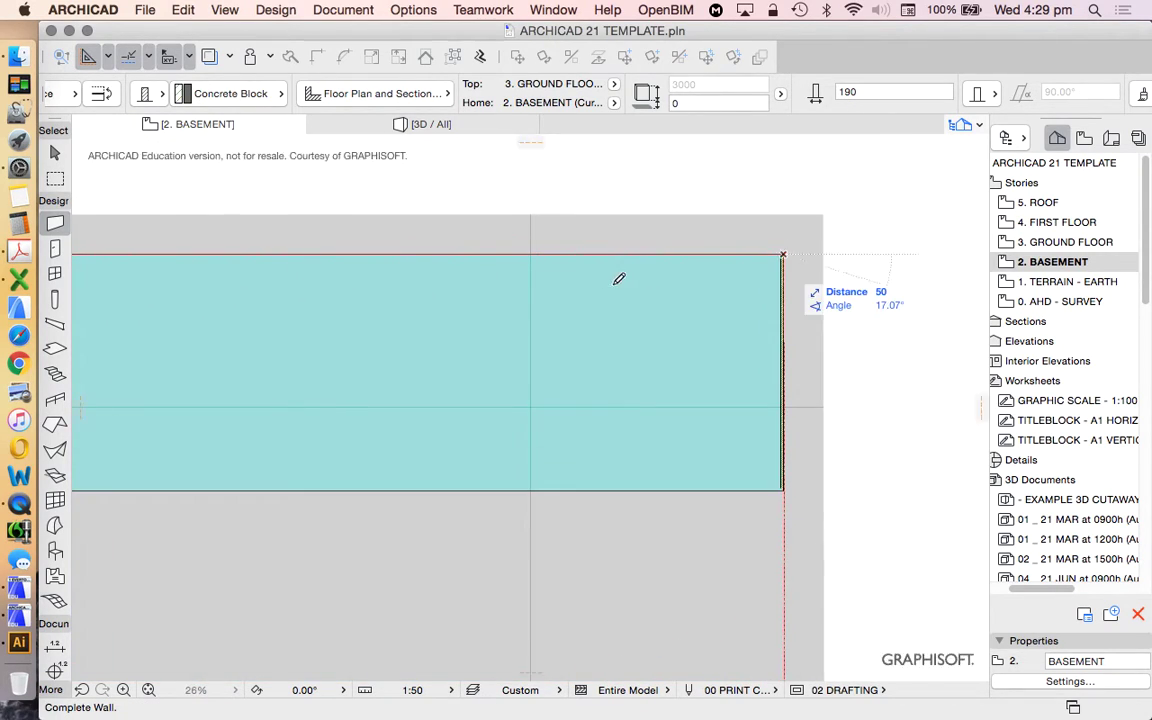
scroll(352, 265, down, 6)
scroll(434, 284, up, 5)
scroll(434, 284, up, 10)
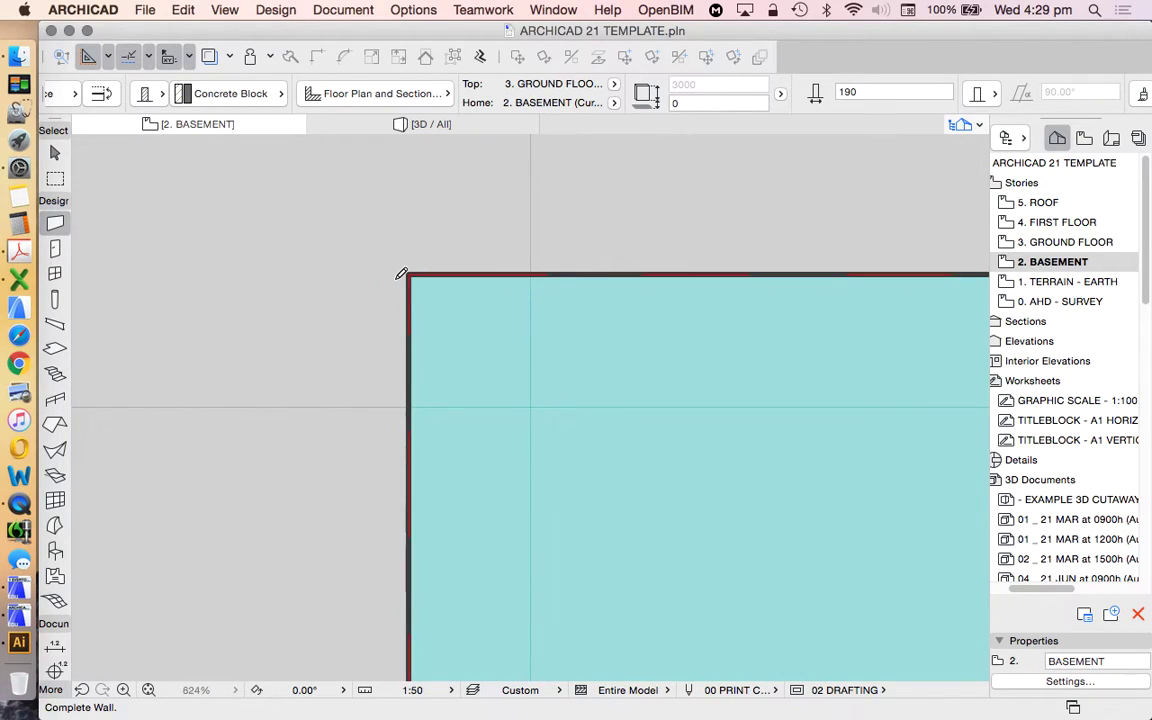
click(418, 270)
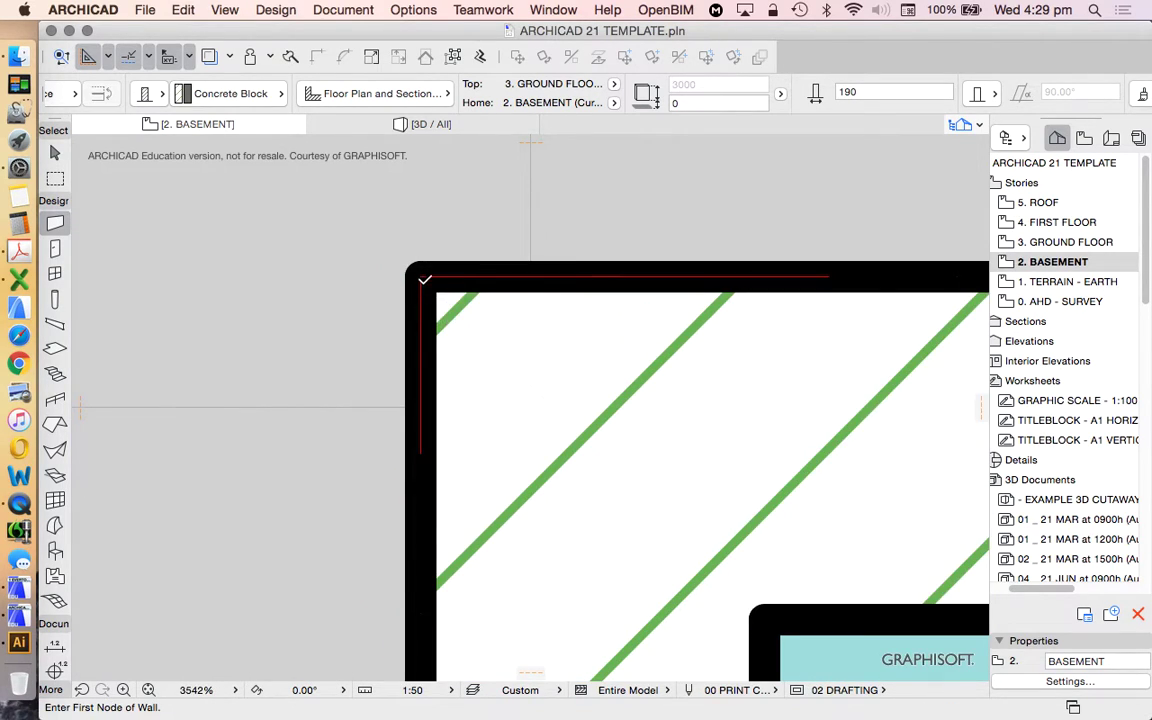
scroll(330, 262, down, 6)
scroll(243, 254, down, 6)
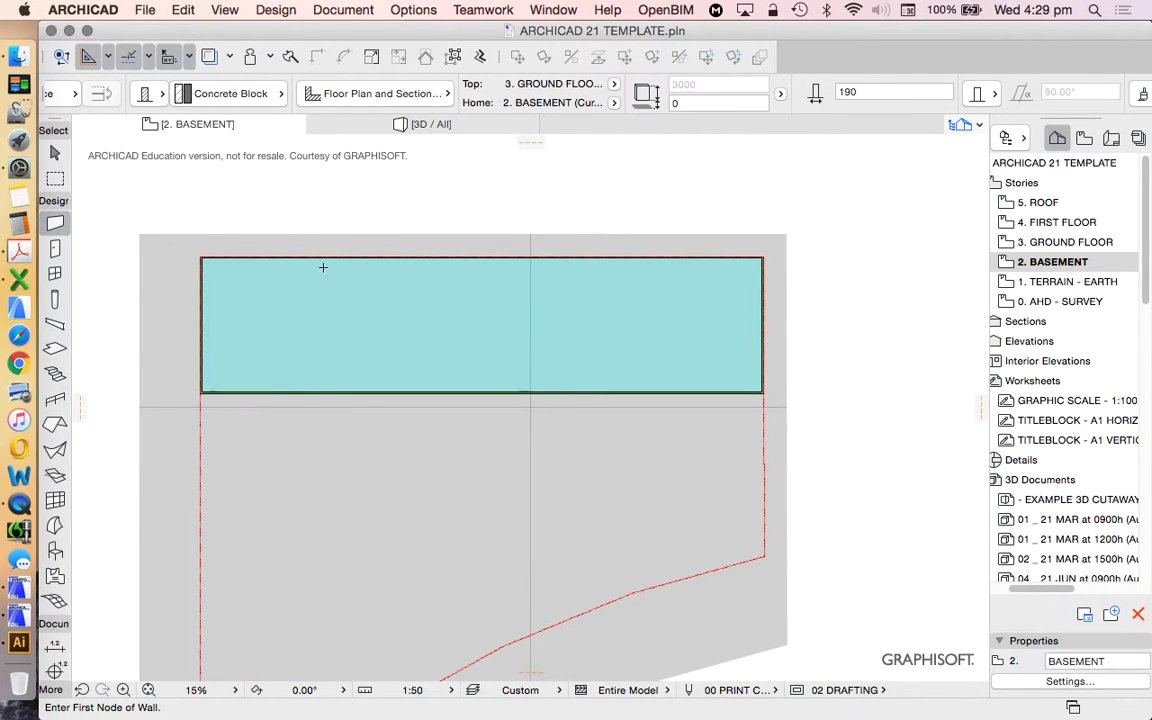
scroll(270, 265, up, 1)
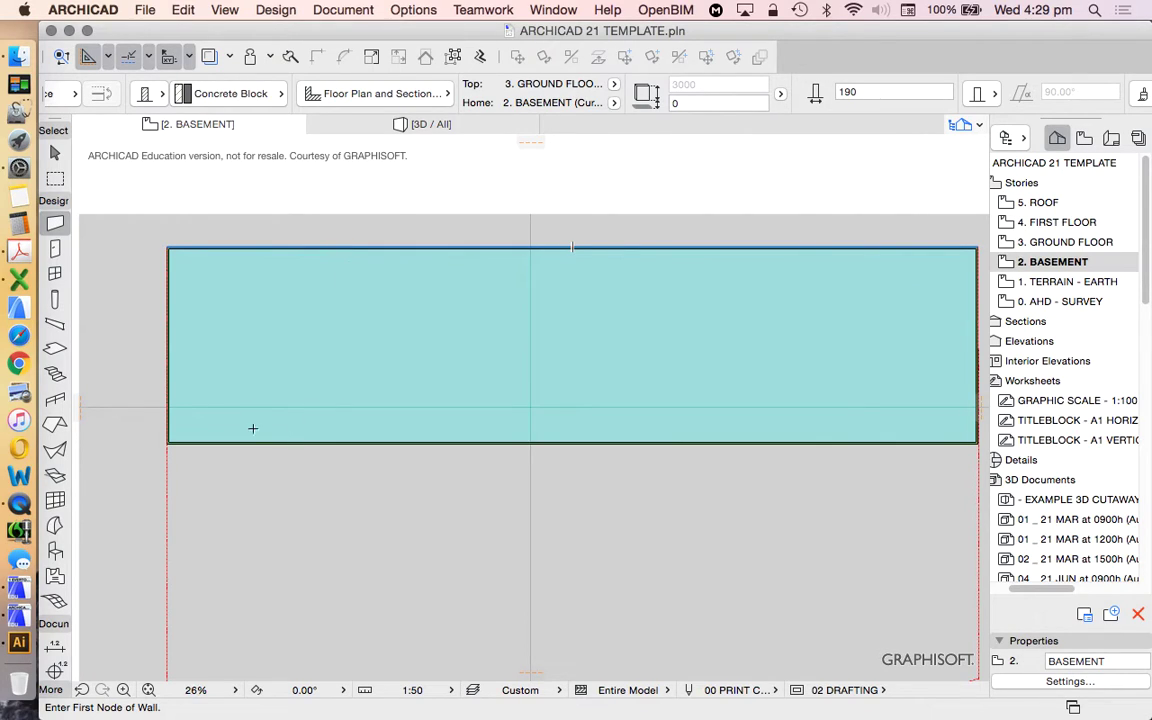
scroll(253, 428, up, 3)
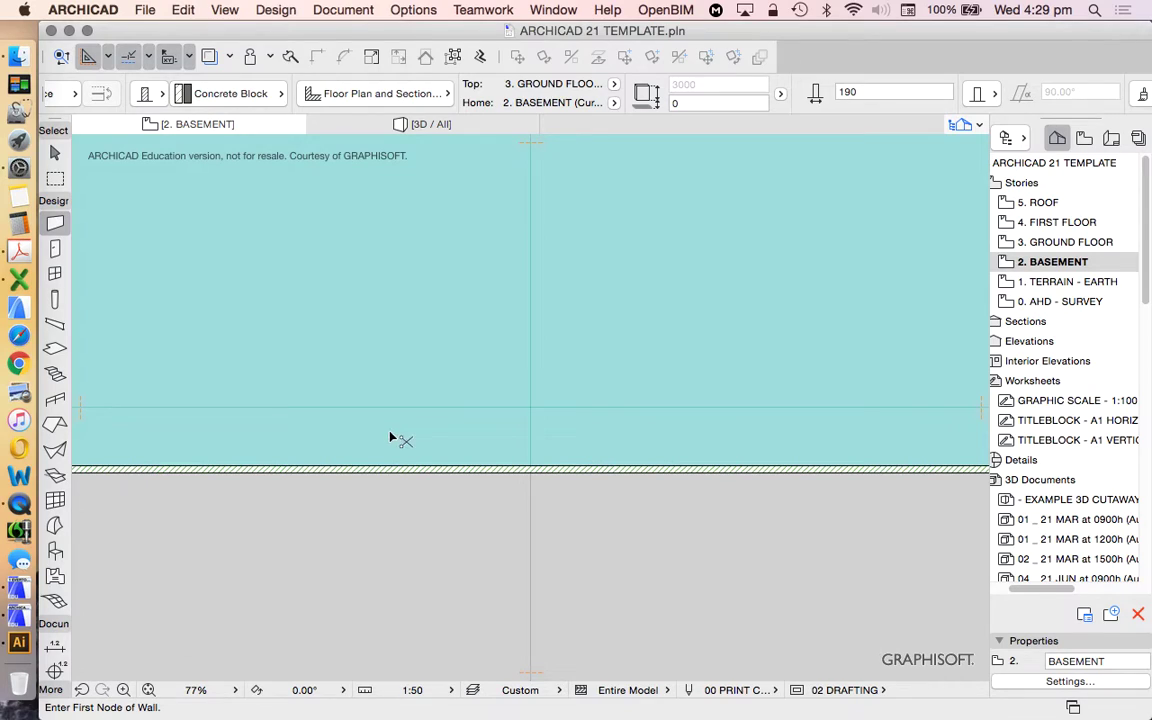
key(super+z)
- Scroll the Info Box back to its start to show the Concrete Block wall settings
scroll(580, 458, down, 3)
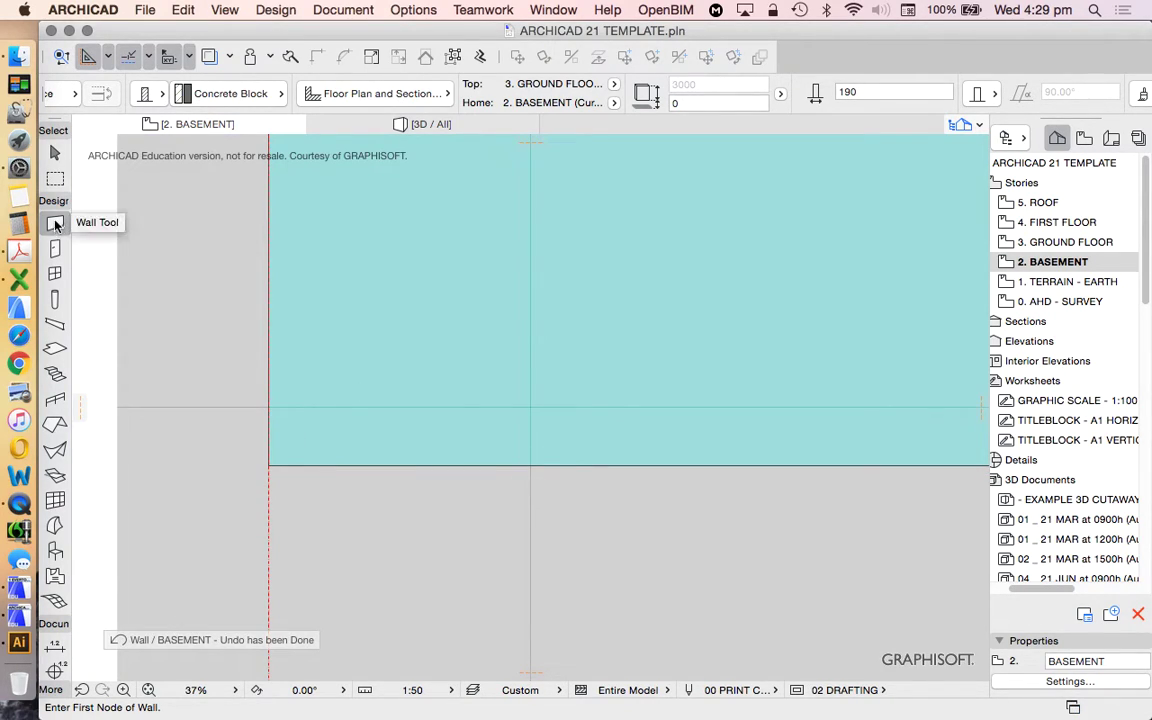
scroll(396, 370, up, 5)
scroll(311, 193, down, 3)
scroll(393, 411, up, 4)
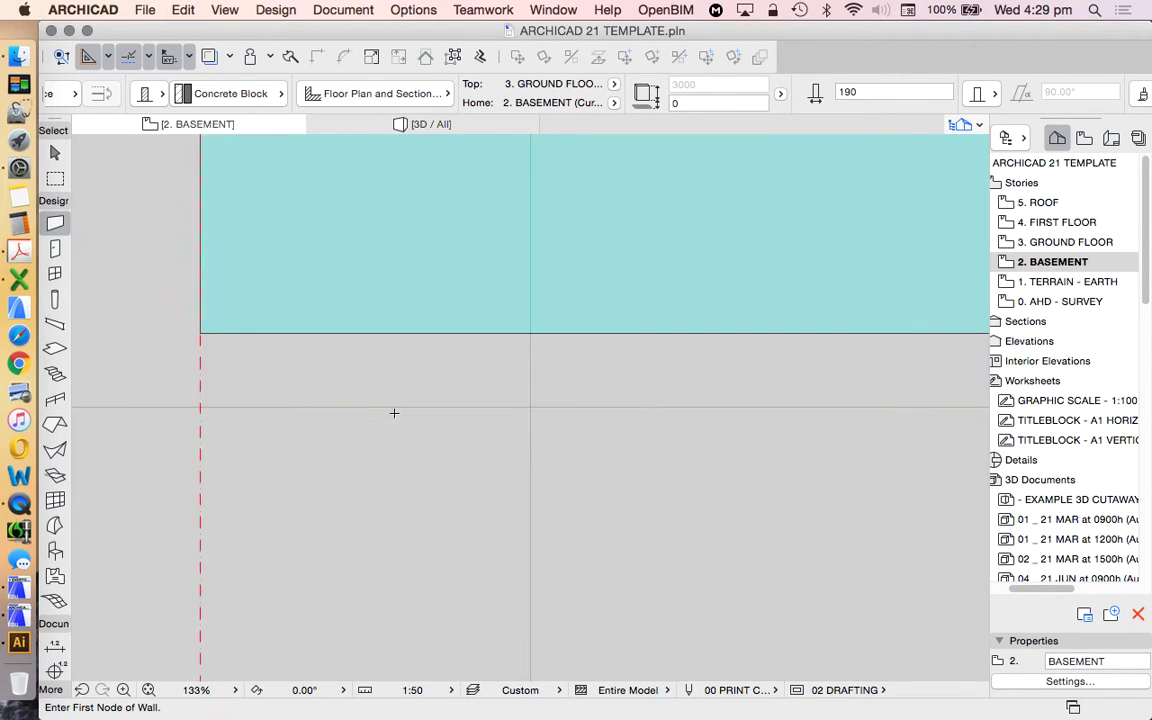
scroll(363, 471, down, 6)
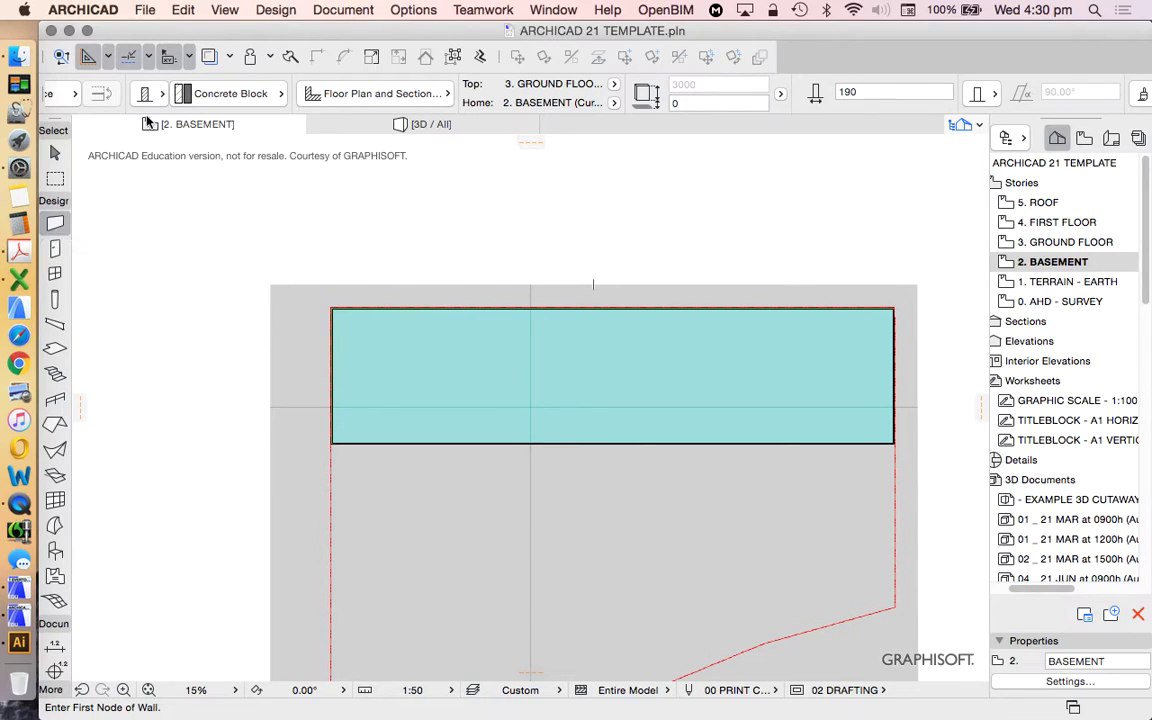
scroll(145, 98, up, 5)
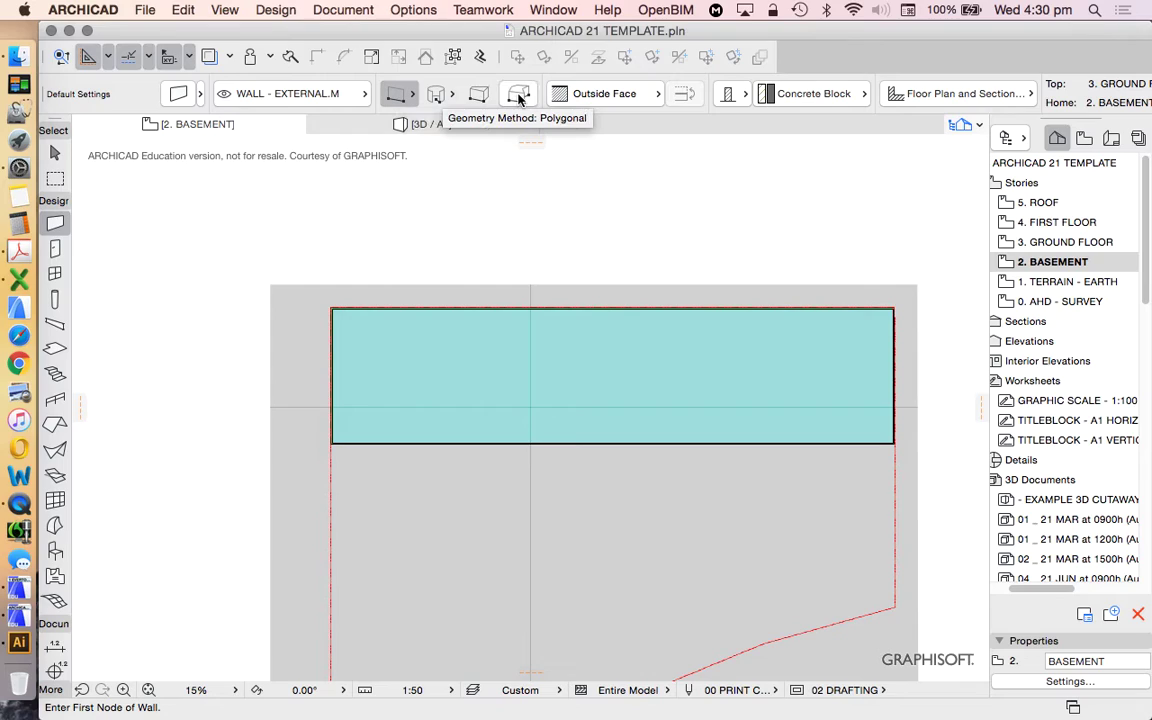
- Draw a full-circle curved wall of about 6000 radius centred in the slab's left half
click(438, 95)
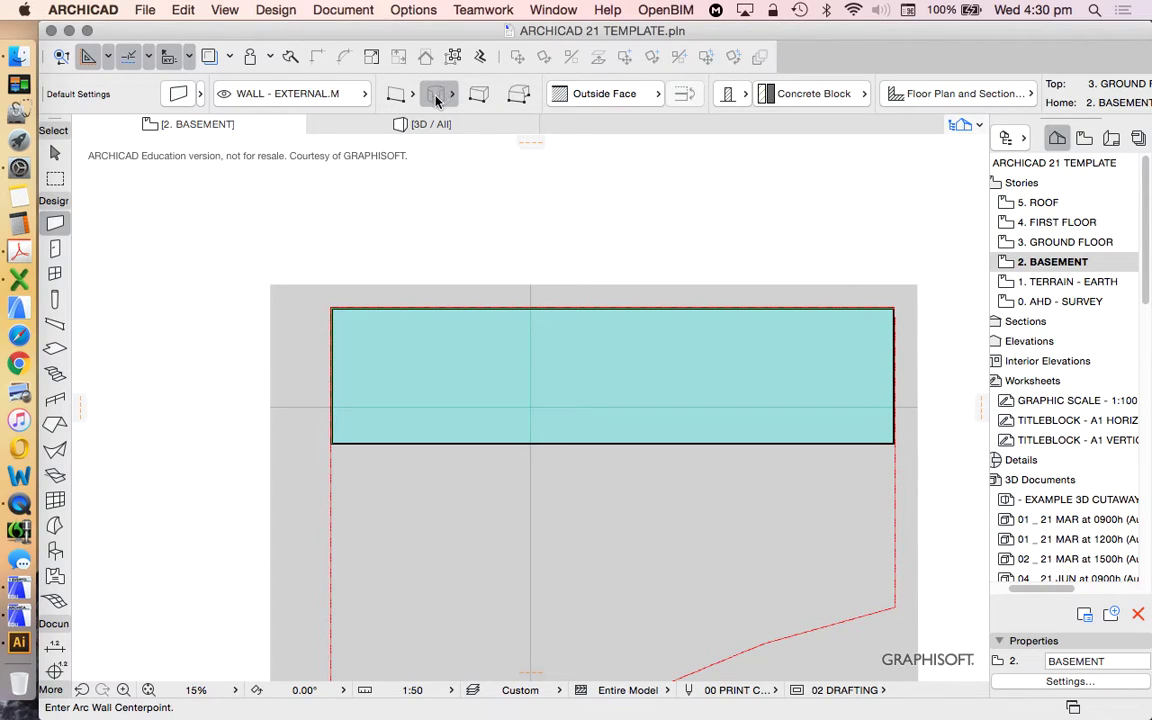
mouse_move(437, 100)
mouse_down()
mouse_move(444, 92)
mouse_move(456, 113)
mouse_up()
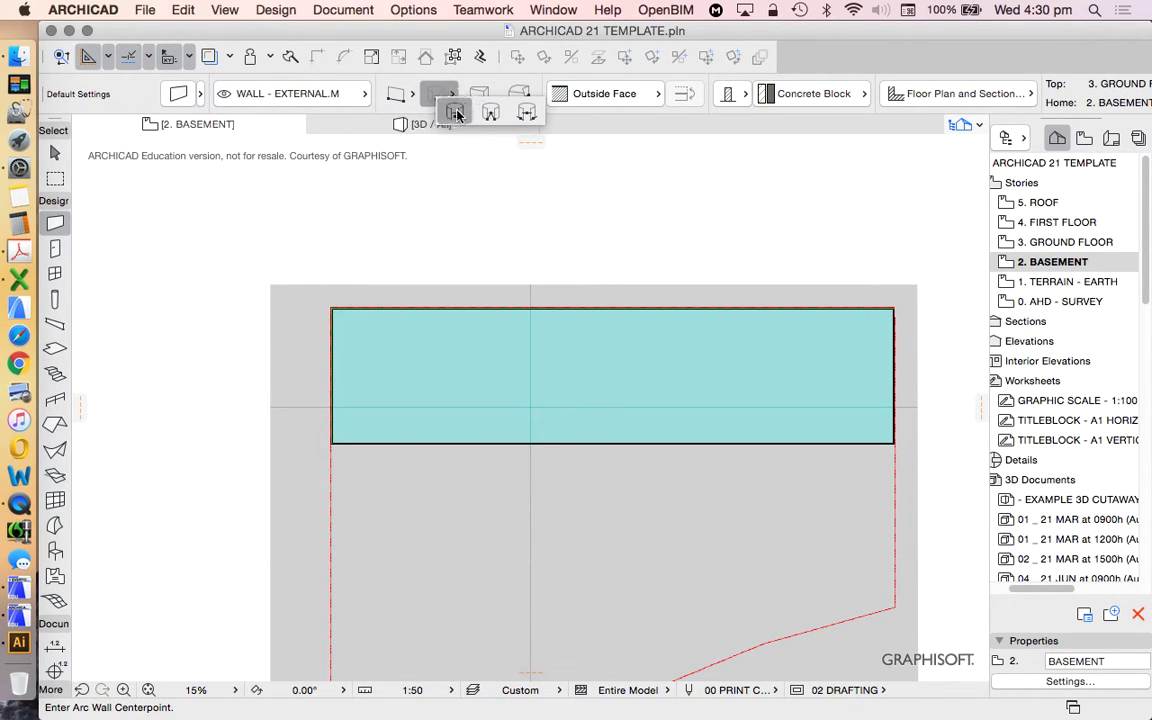
scroll(411, 381, up, 5)
click(415, 368)
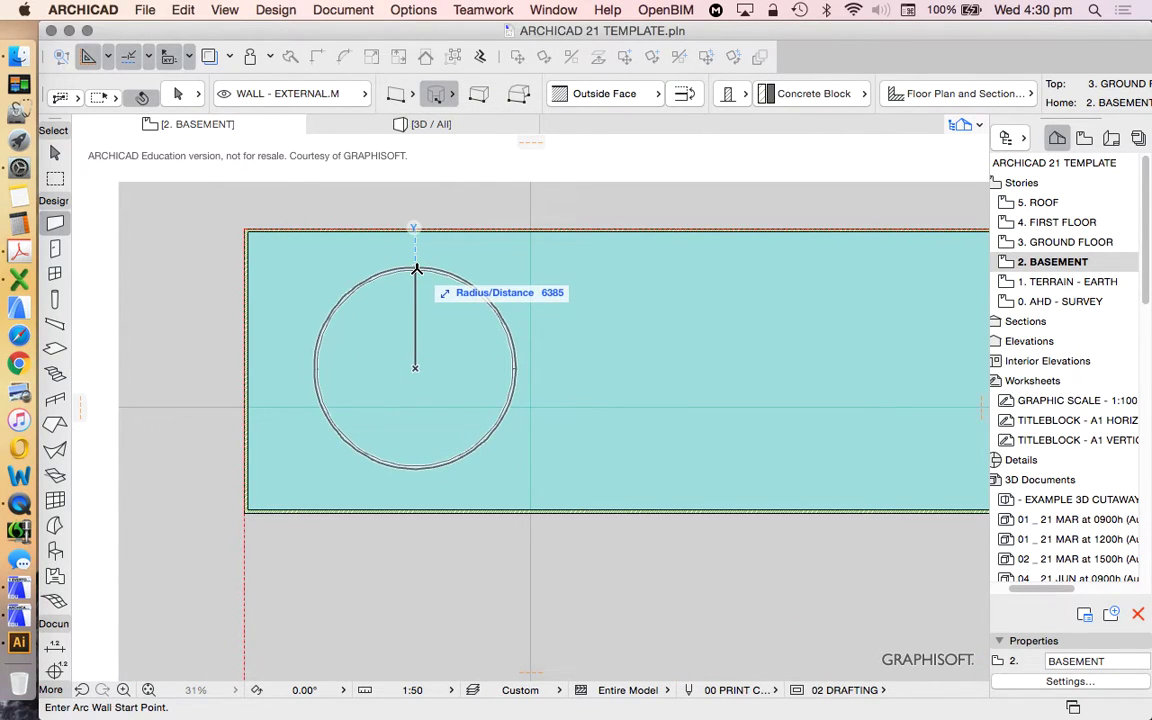
text(6)
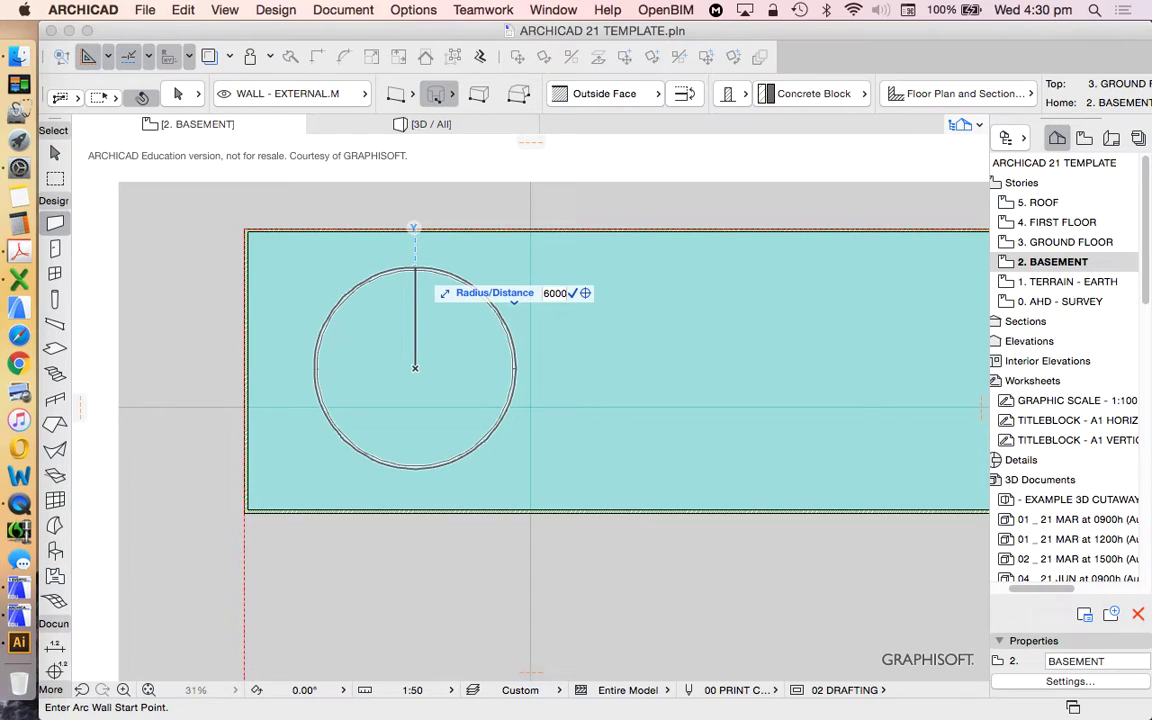
text(000)
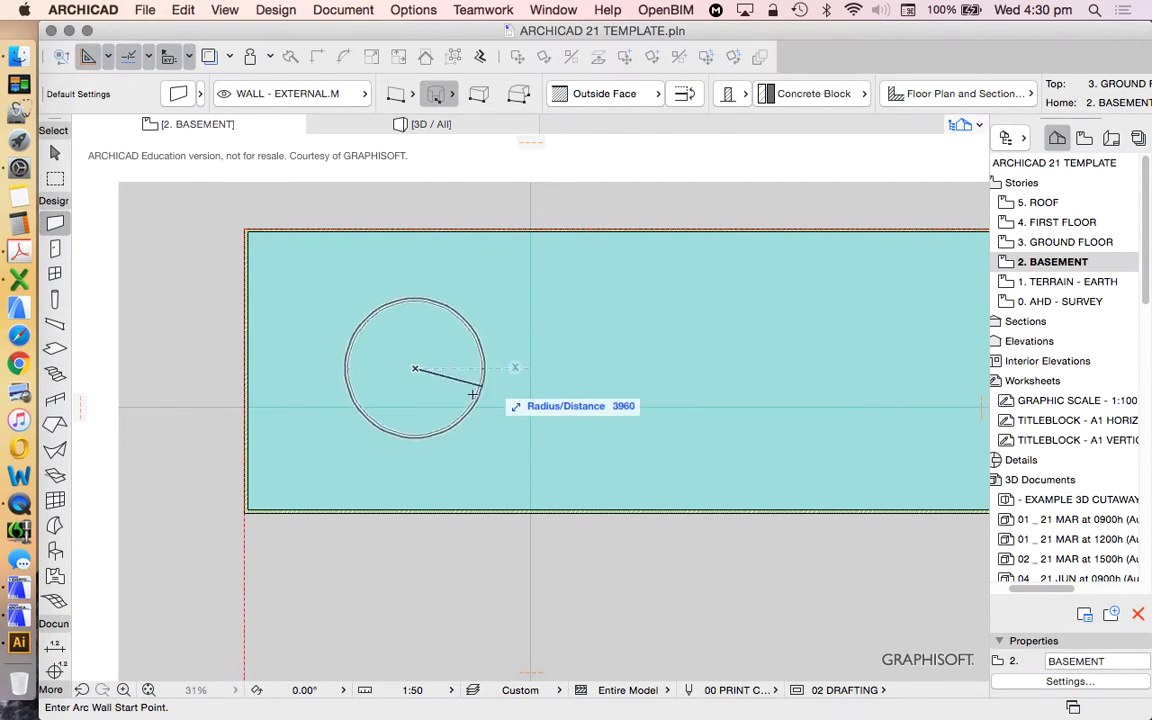
text(60)
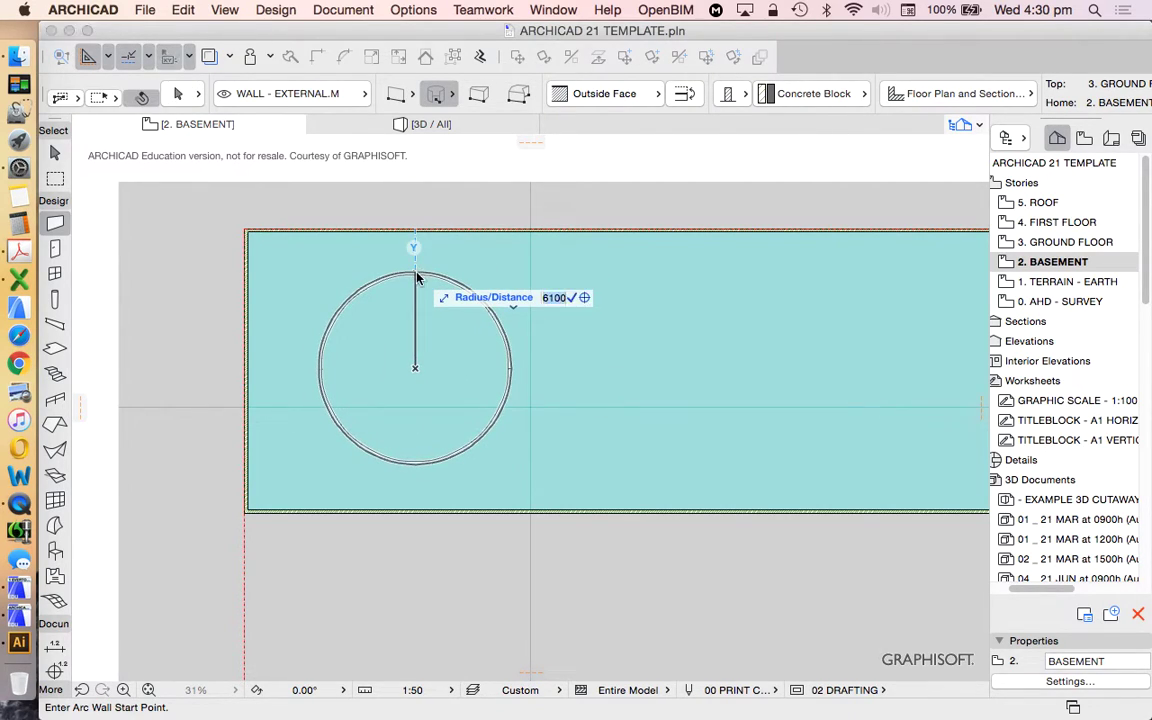
key(Return)
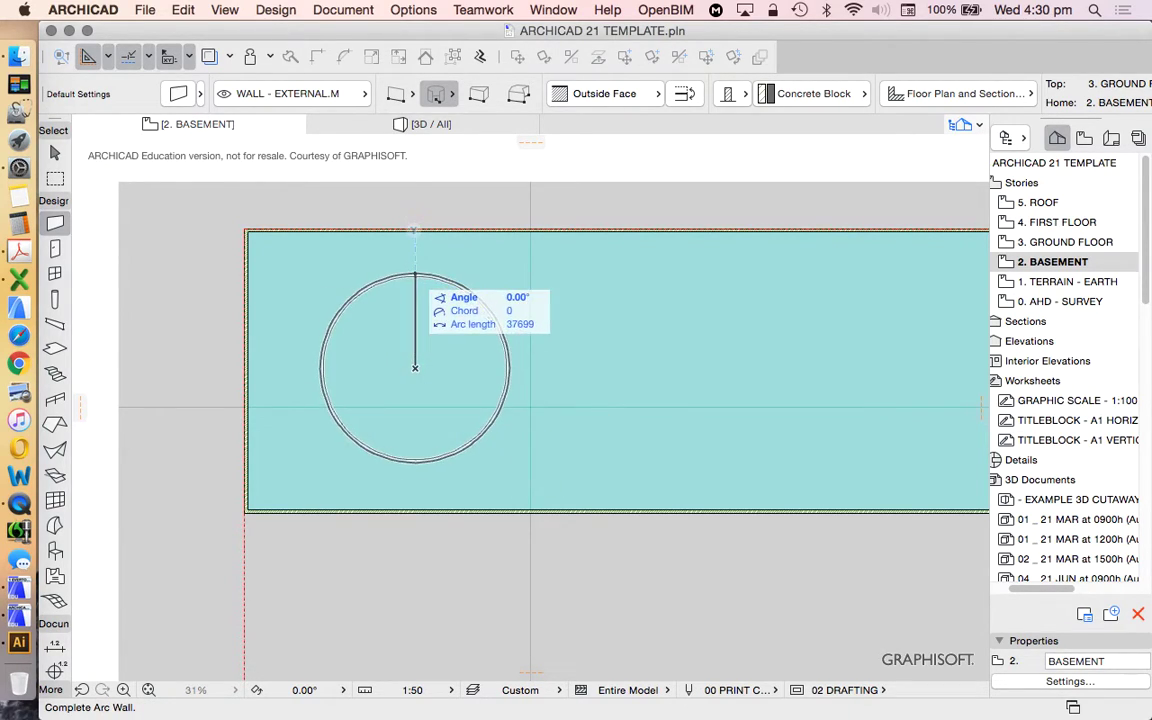
click(415, 272)
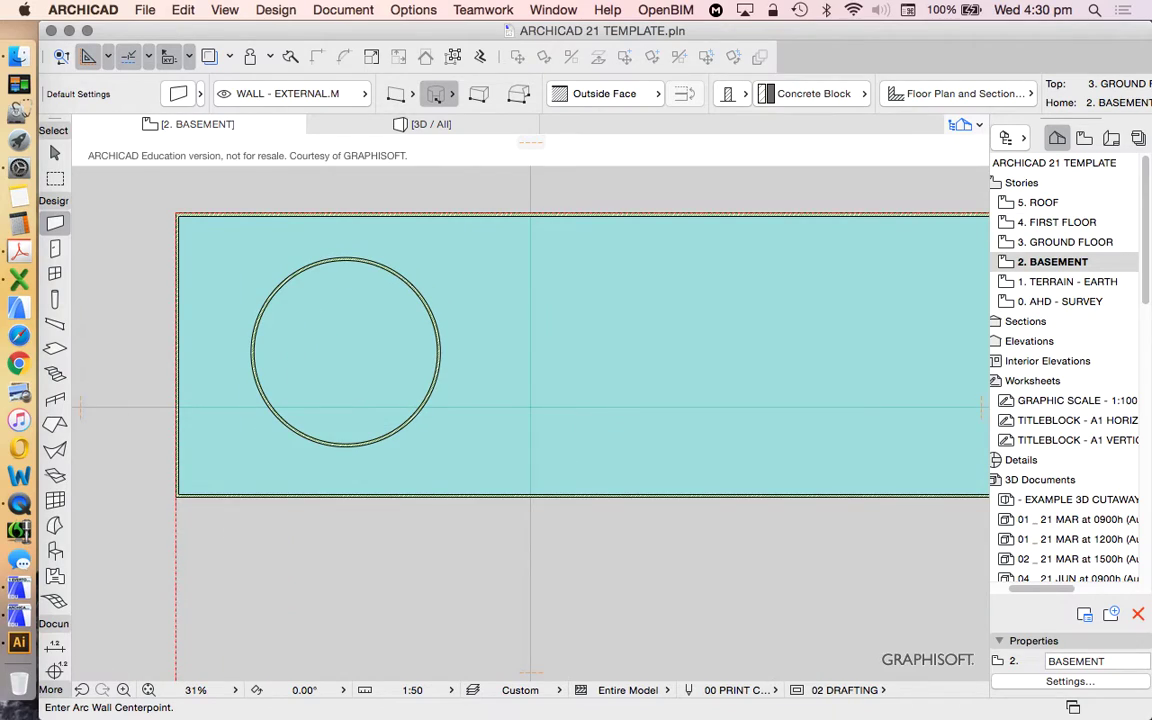
click(435, 93)
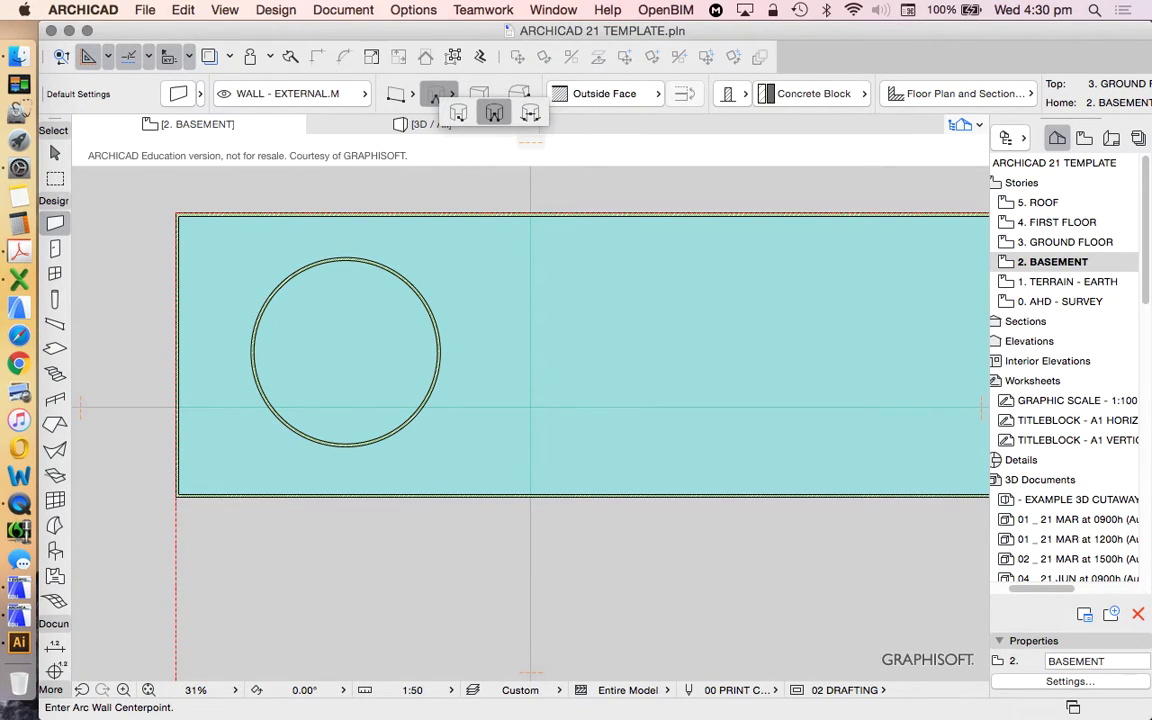
- Draw a 3-point arc wall from the slab's top-left to bottom-left corner bulging left, then select it
click(494, 112)
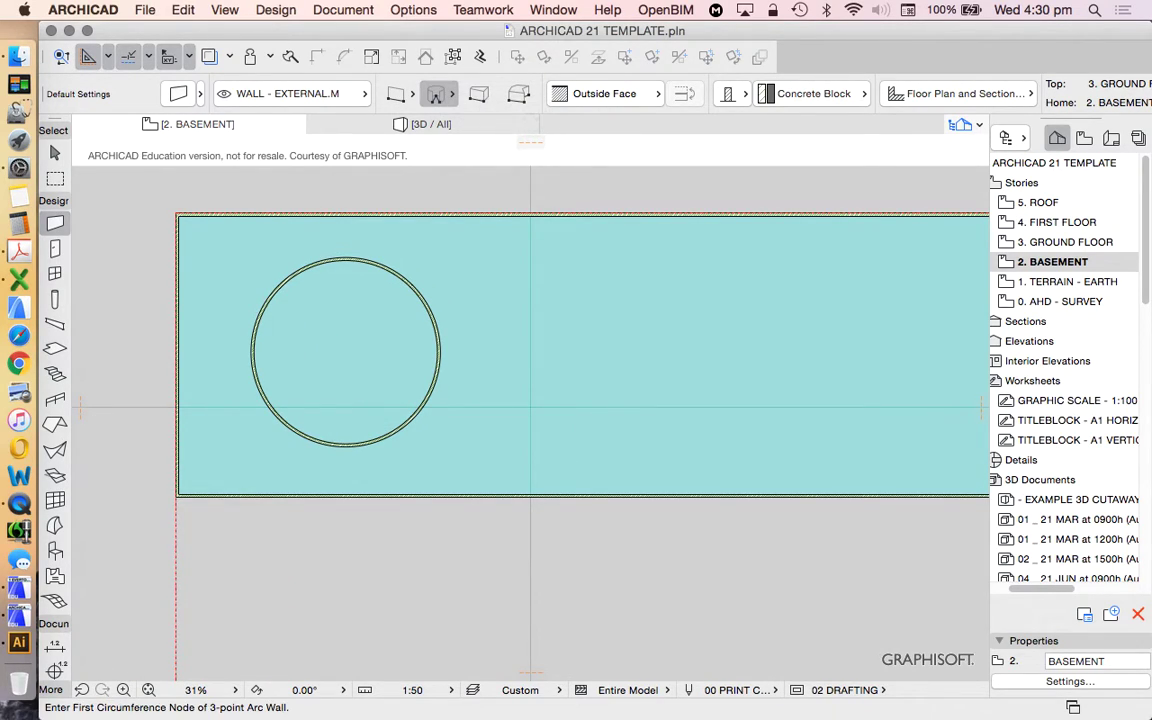
click(389, 188)
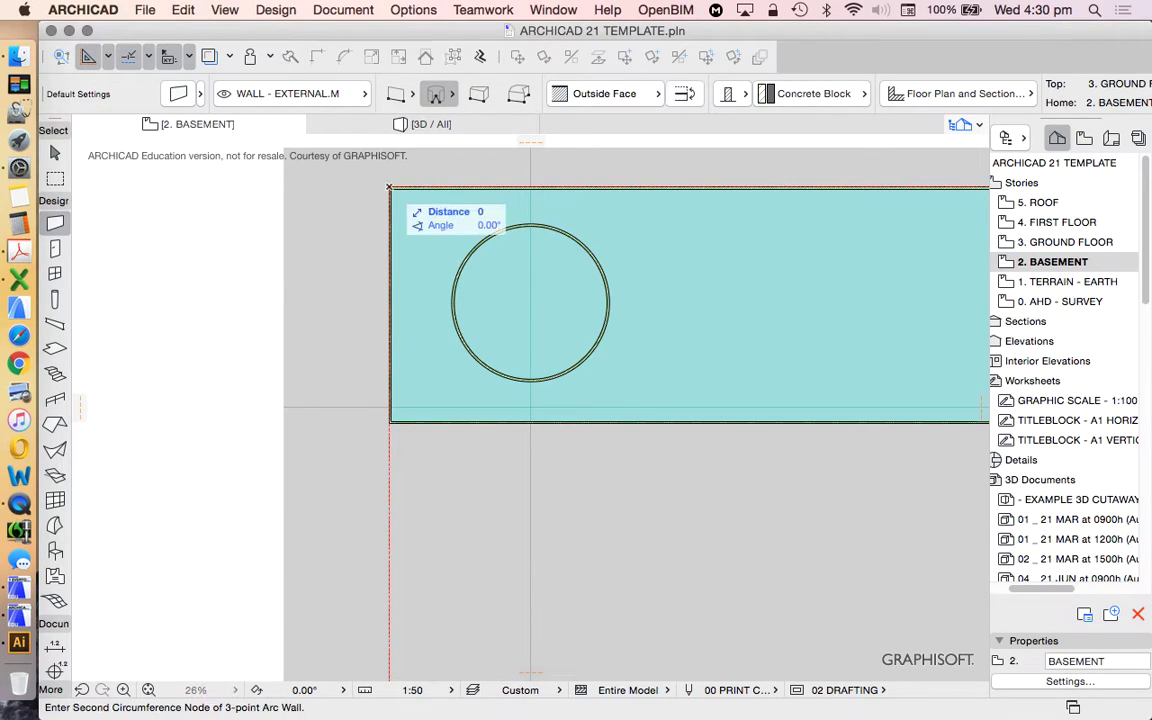
click(326, 293)
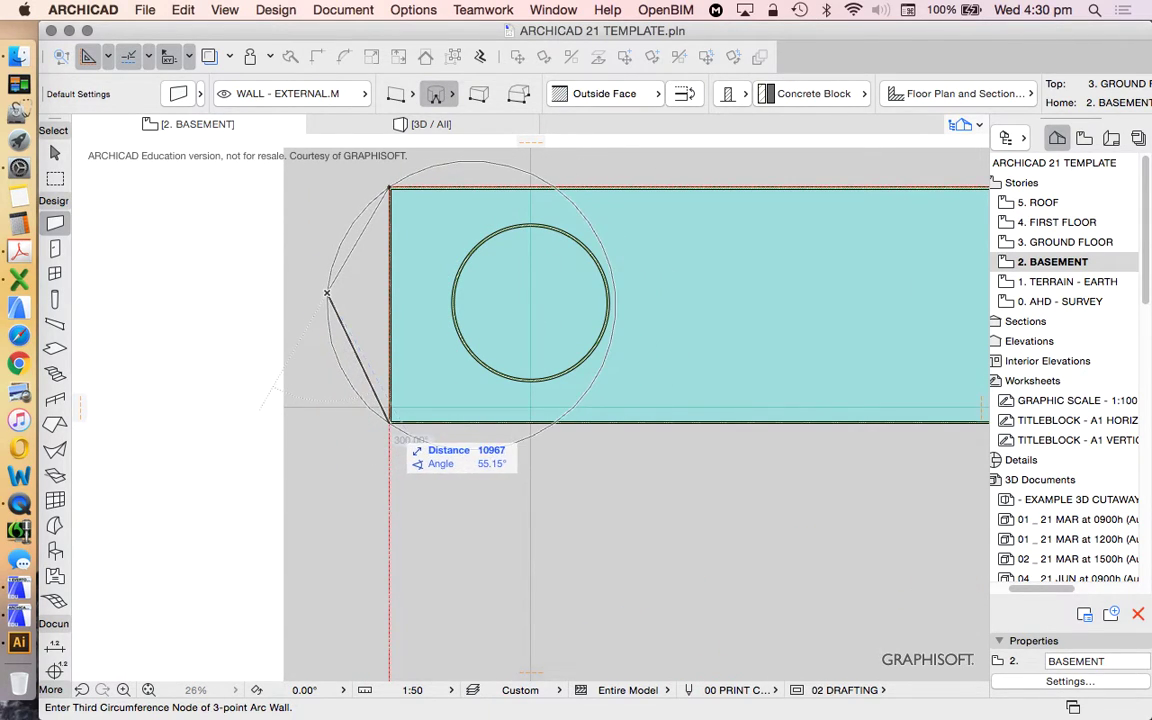
click(389, 421)
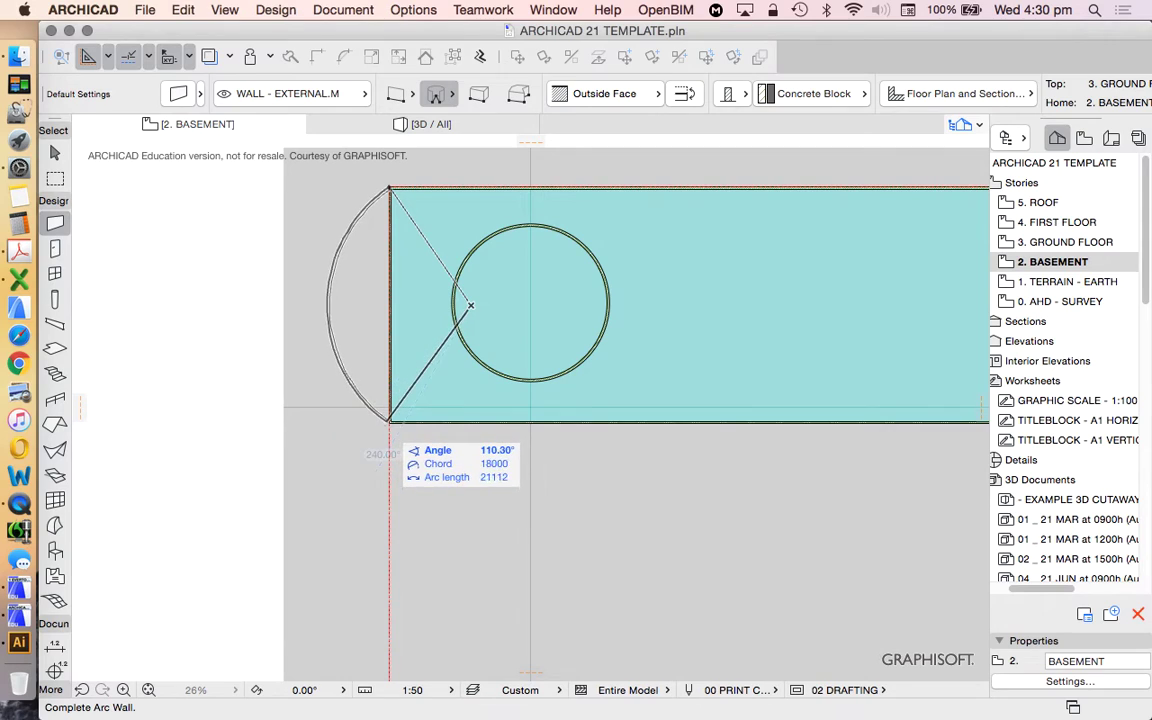
click(470, 305)
scroll(350, 217, up, 3)
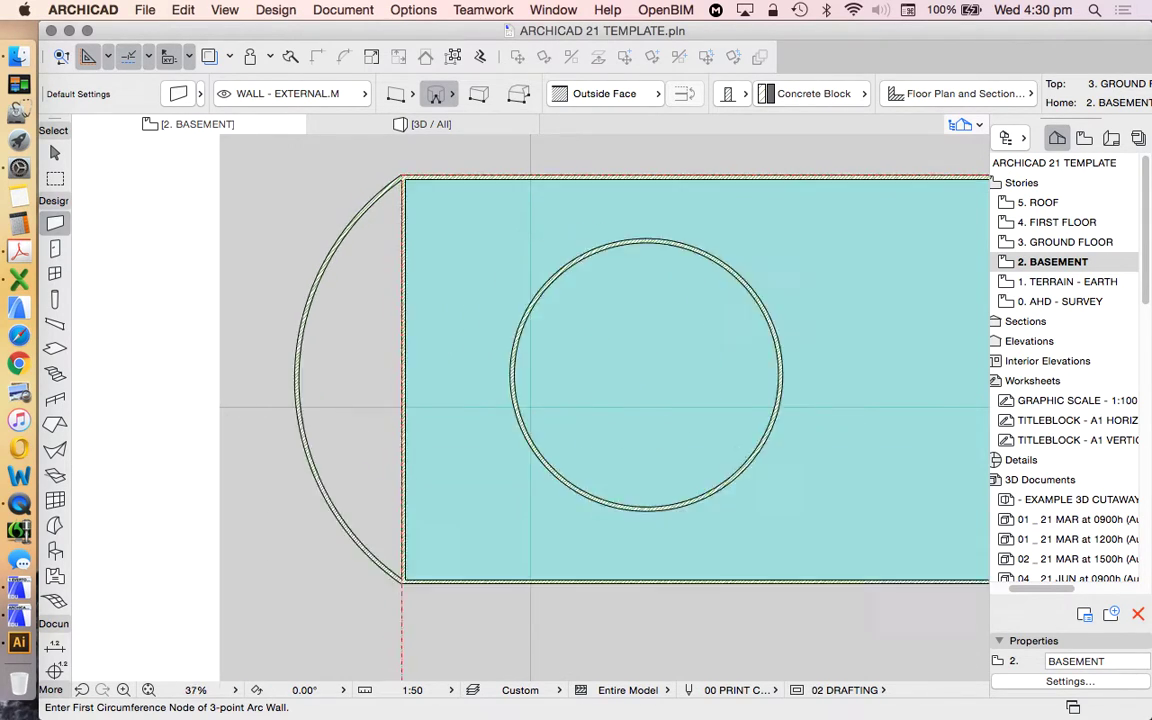
scroll(344, 325, down, 2)
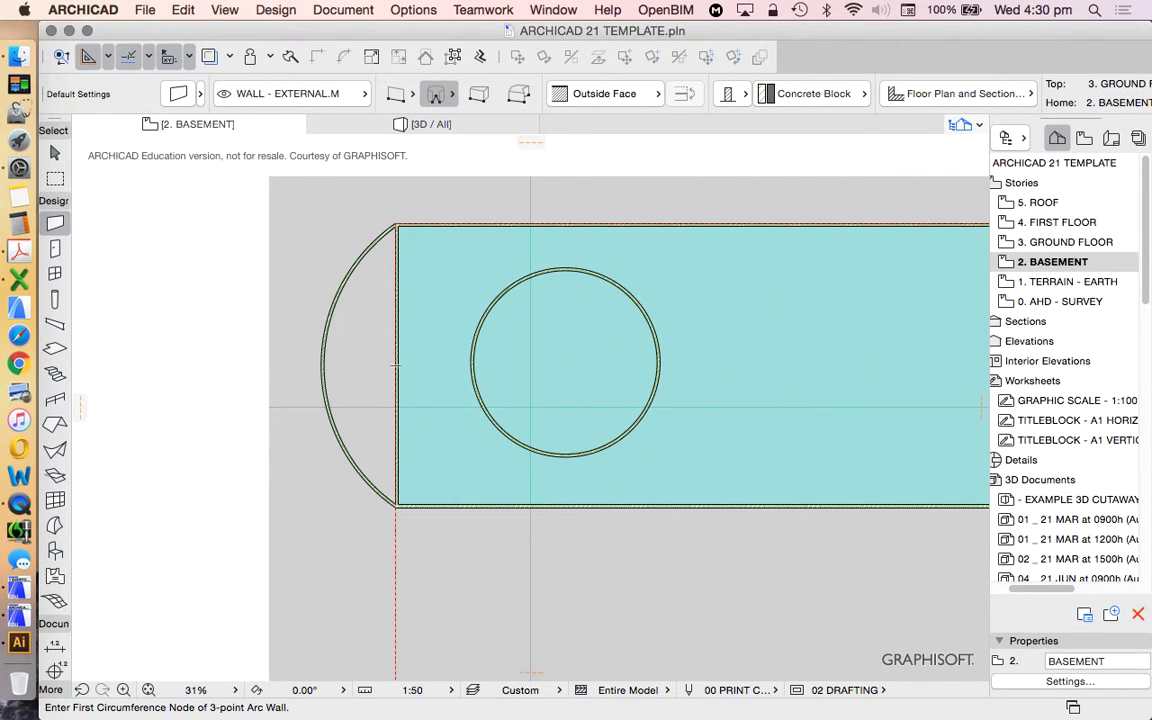
click(55, 152)
- Delete the arc wall, then select both halves of the circular wall and delete them
key(Delete)
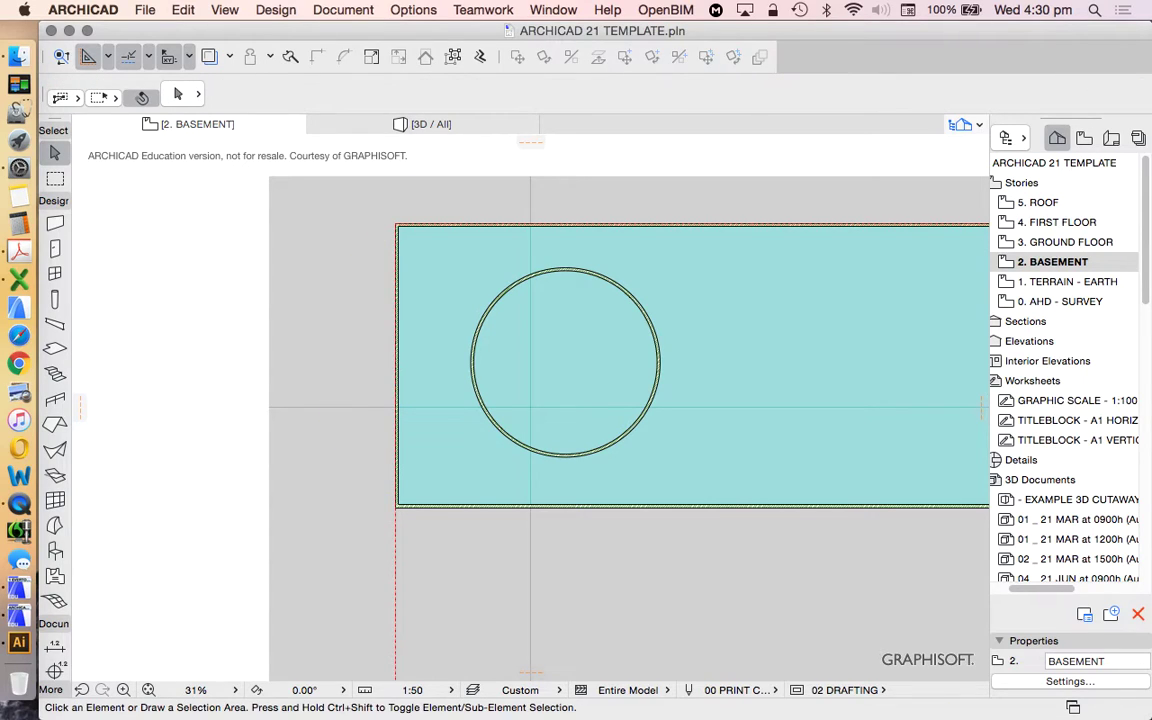
key(super+a)
scroll(565, 380, down, 3)
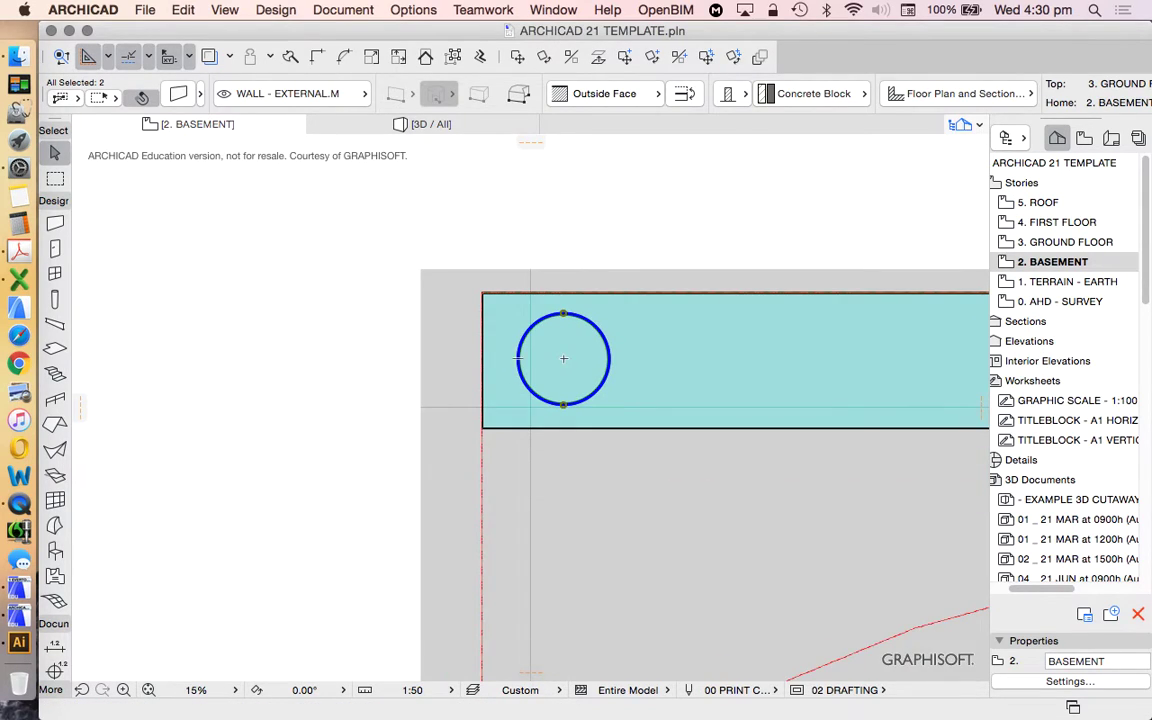
key(Escape)
scroll(565, 380, up, 5)
key(super+a)
scroll(507, 385, down, 4)
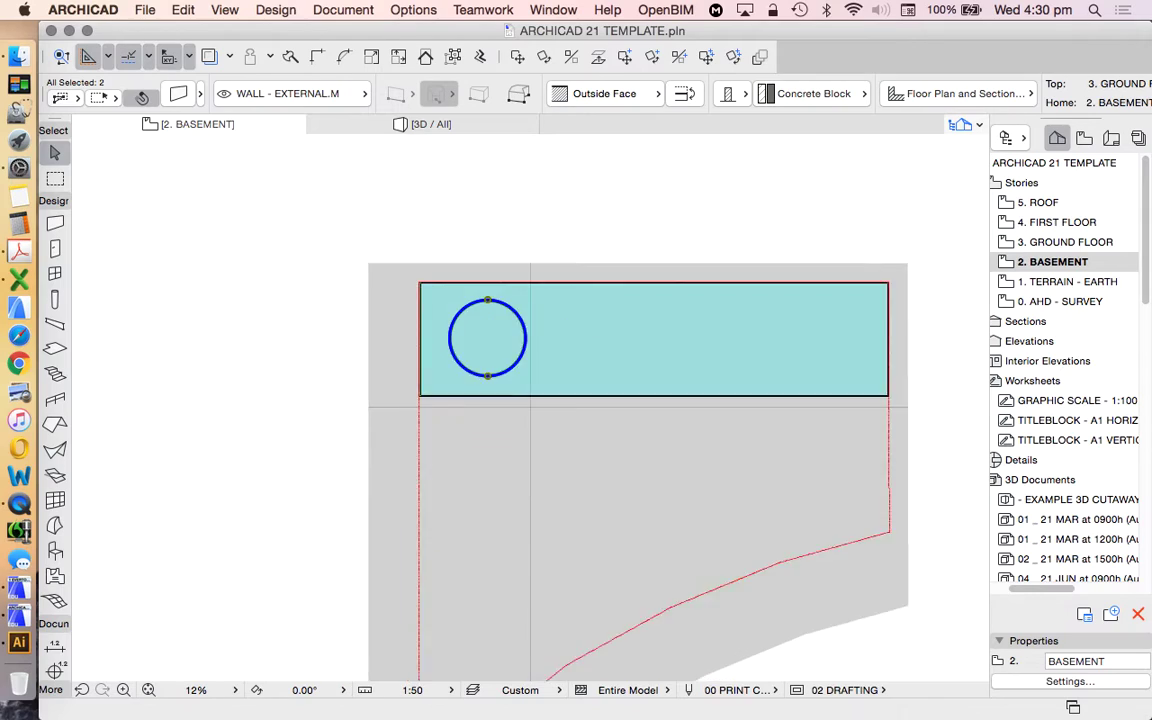
scroll(529, 312, up, 1)
key(Escape)
key(super+a)
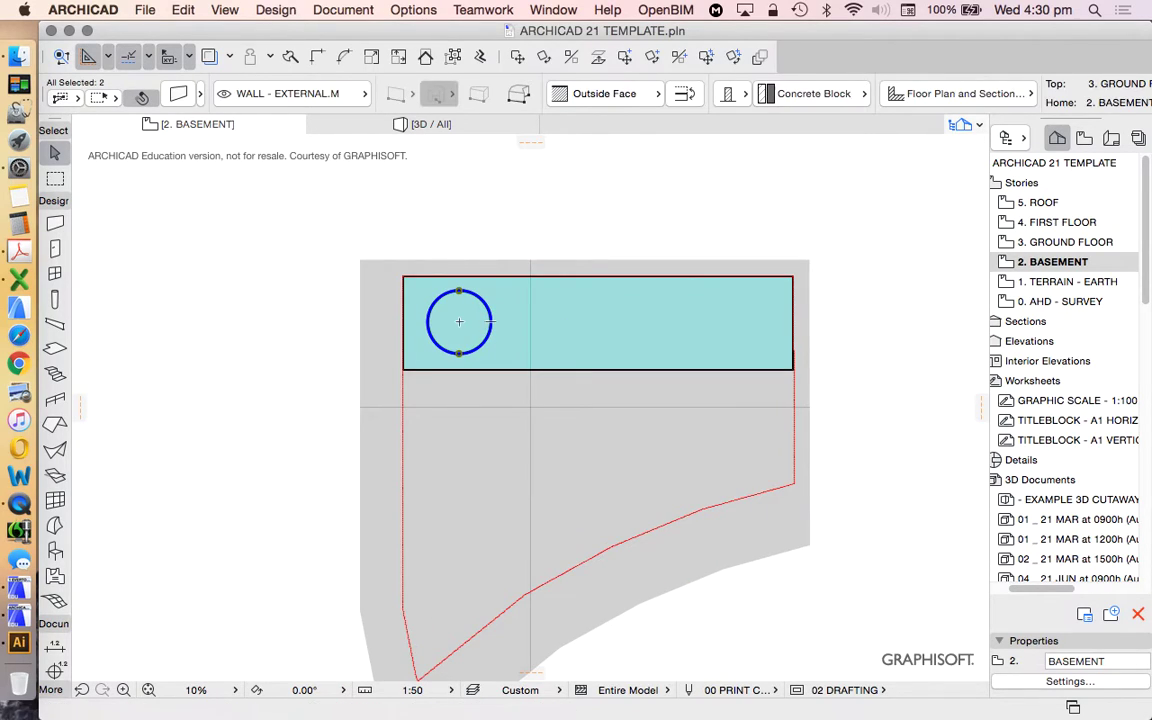
key(Delete)
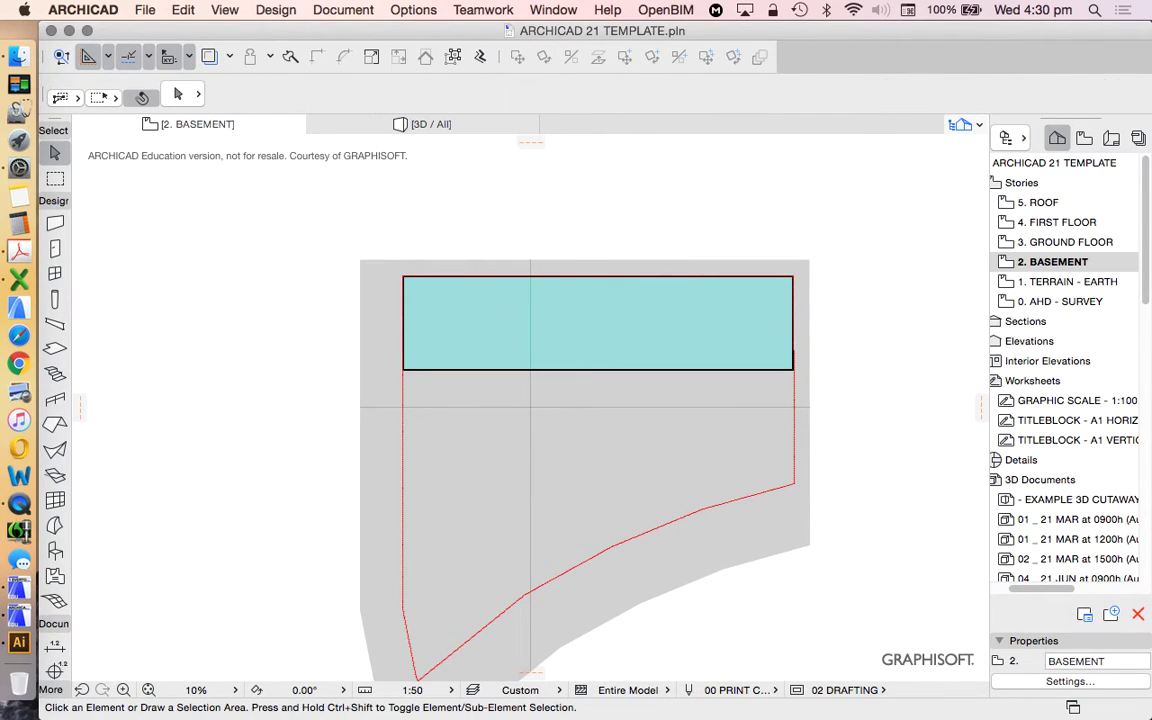
- Select all four perimeter walls around the basement slab
scroll(530, 405, up, 3)
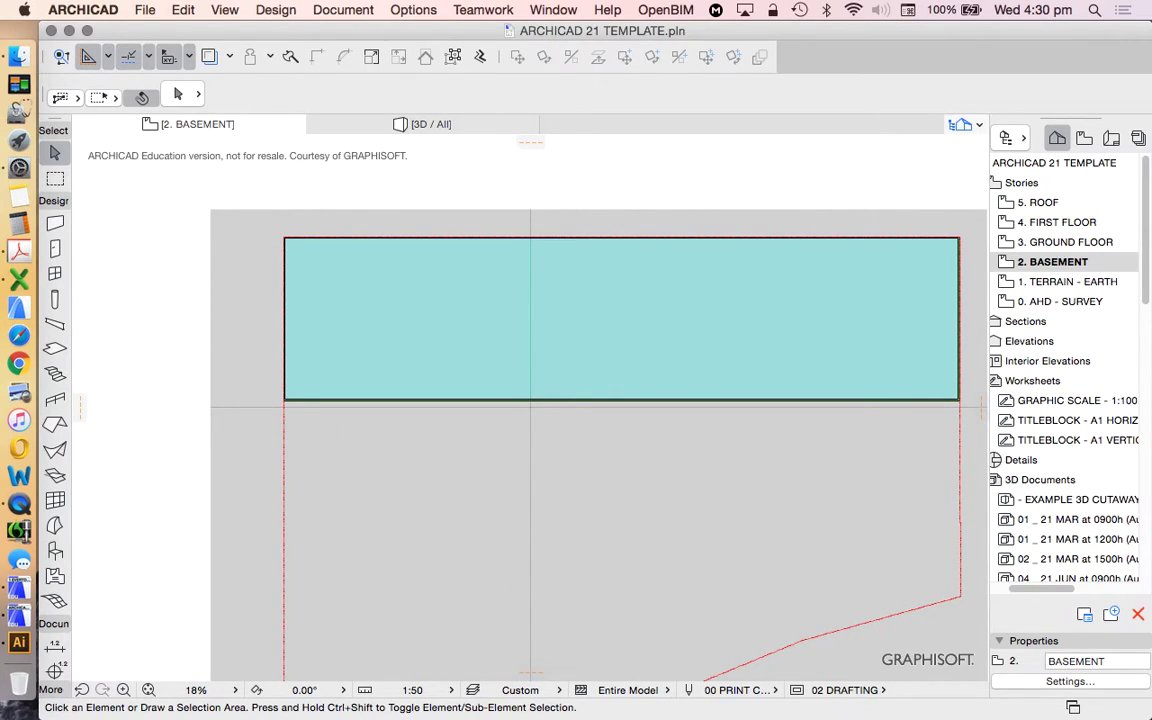
scroll(350, 323, down, 2)
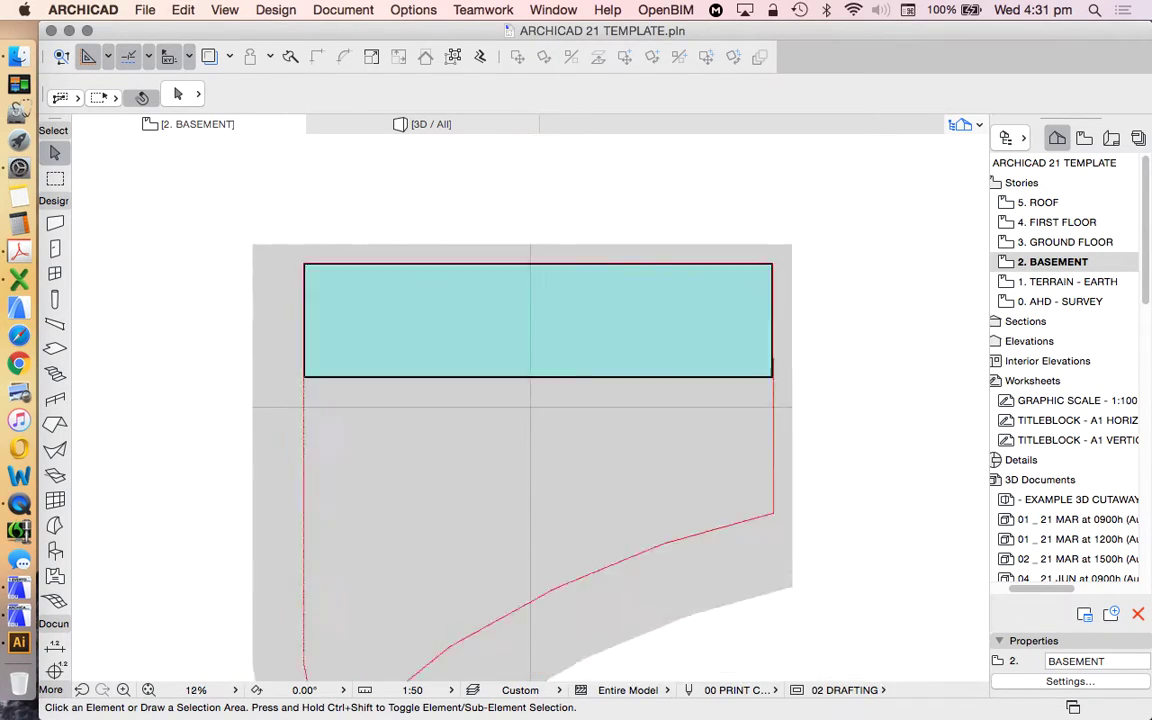
scroll(600, 400, up, 4)
key(super+a)
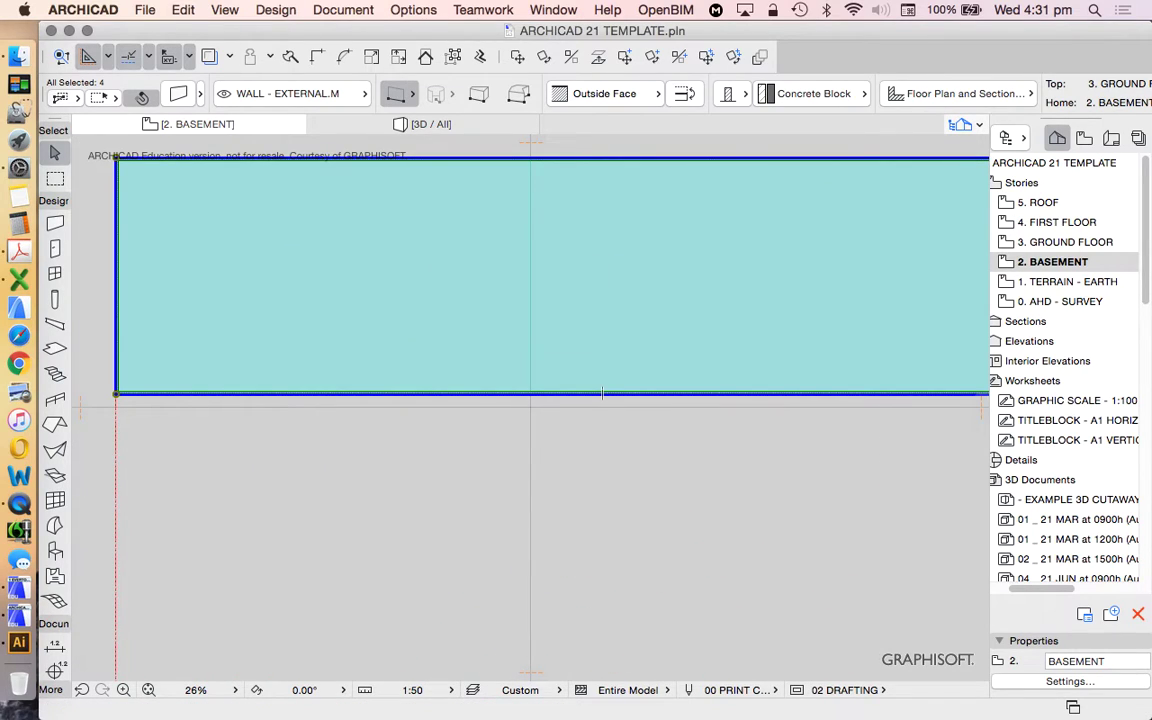
key(super+t)
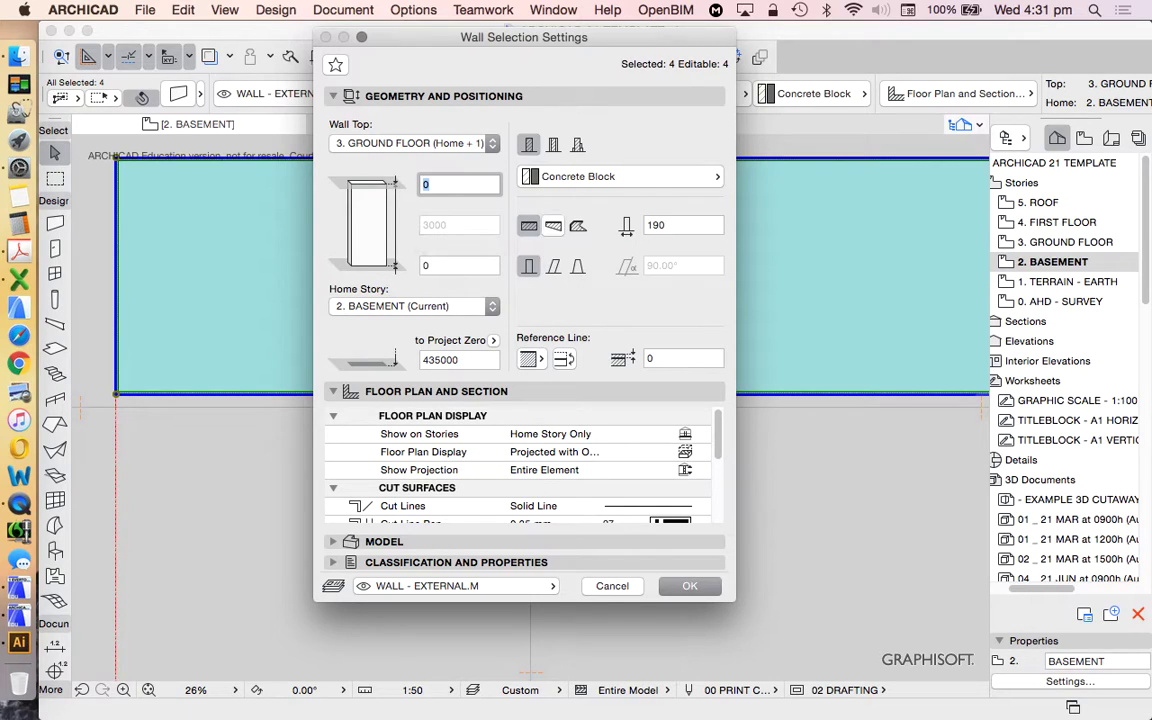
click(428, 143)
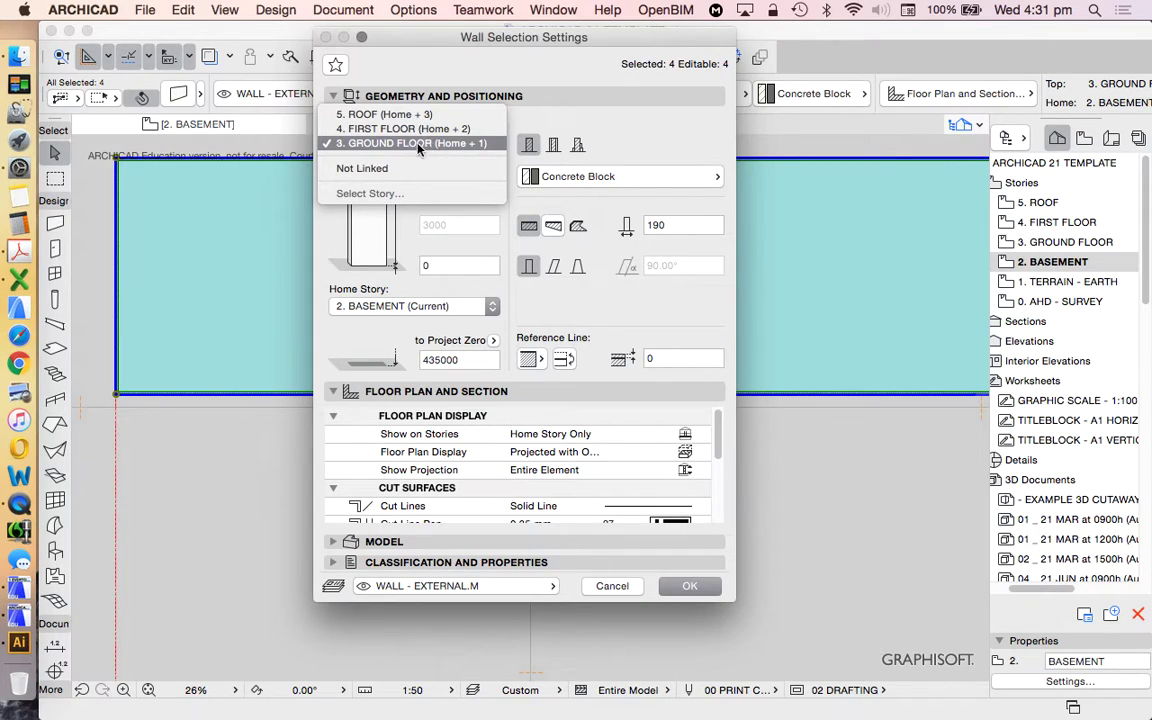
click(547, 109)
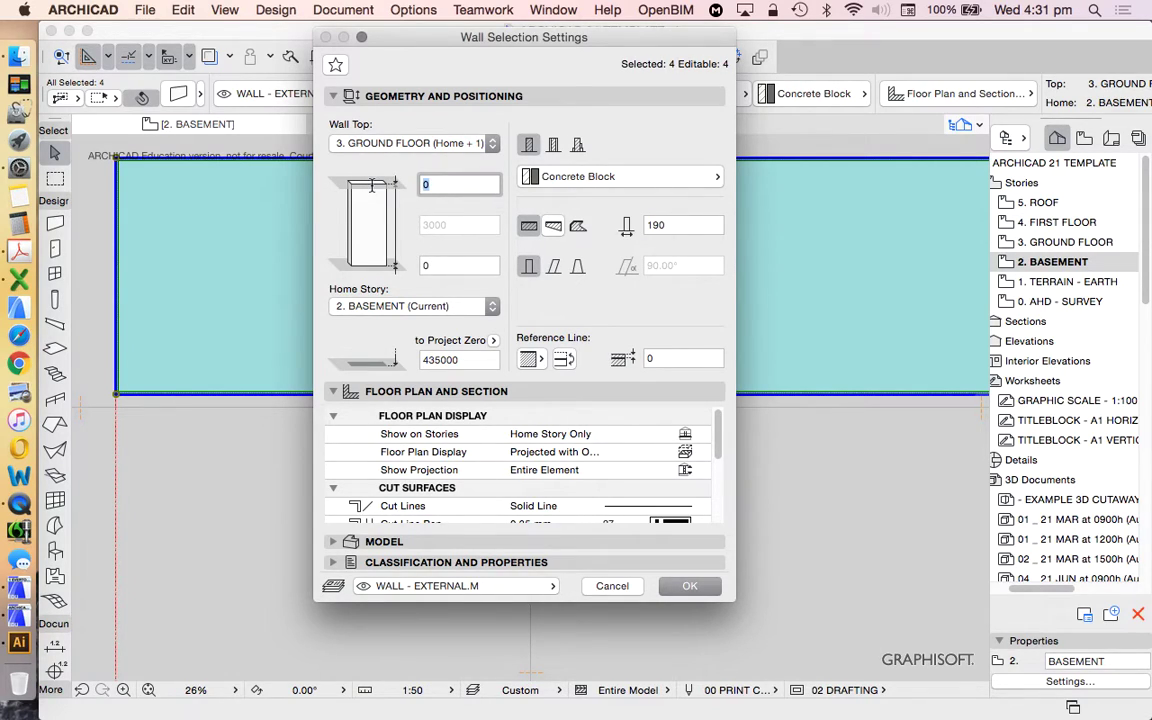
text(-200)
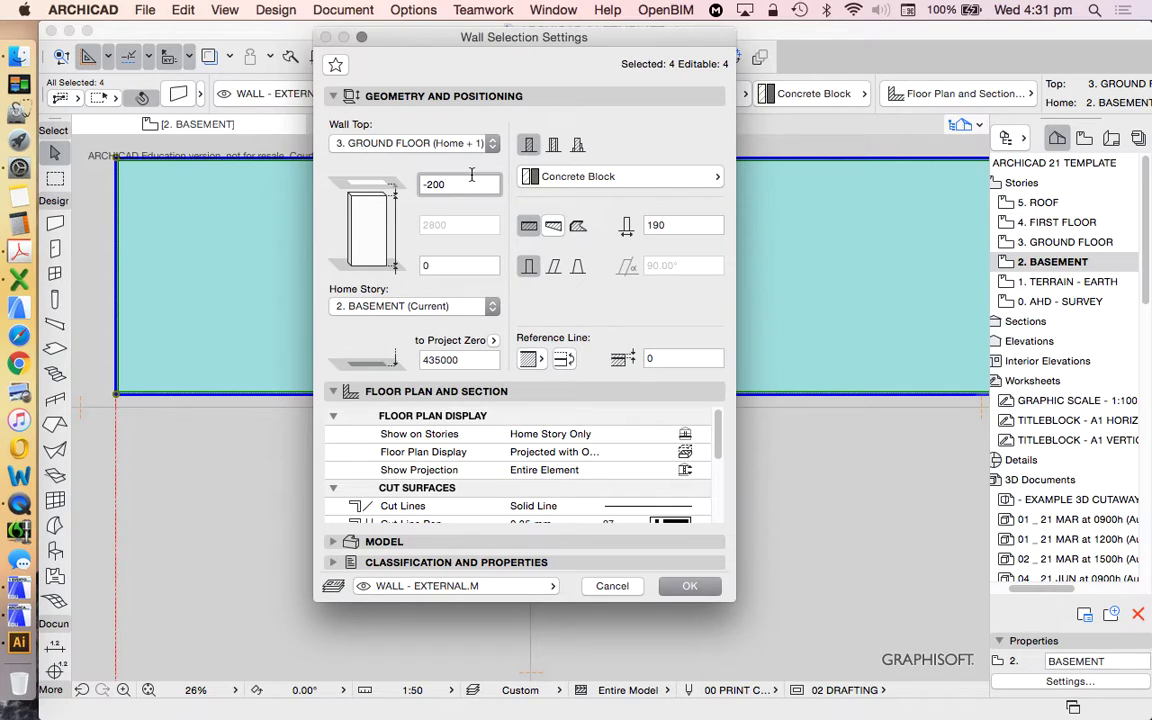
double_click(468, 184)
text(0)
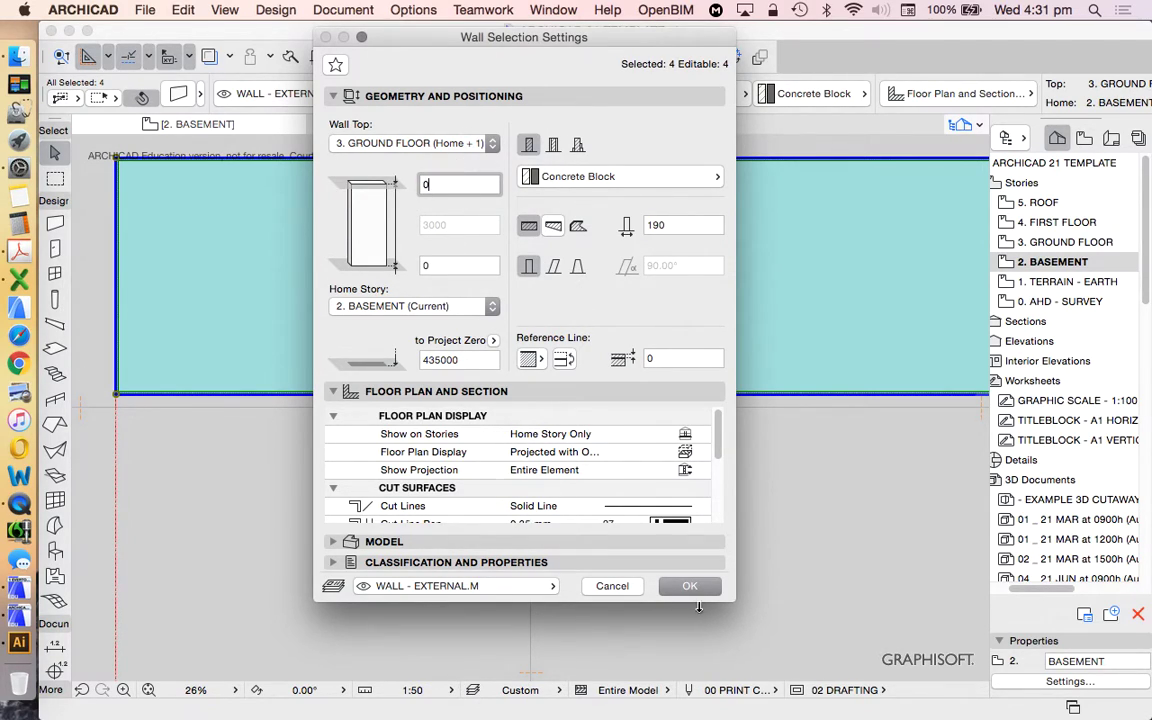
click(702, 592)
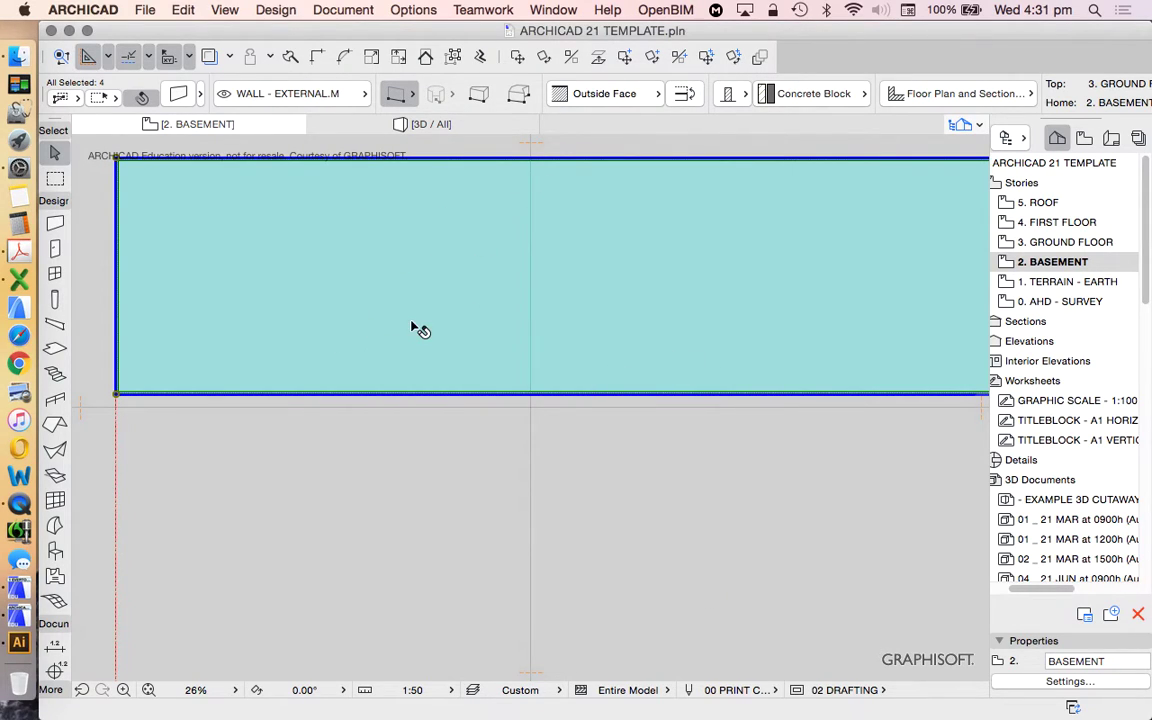
scroll(420, 330, down, 5)
scroll(476, 324, up, 3)
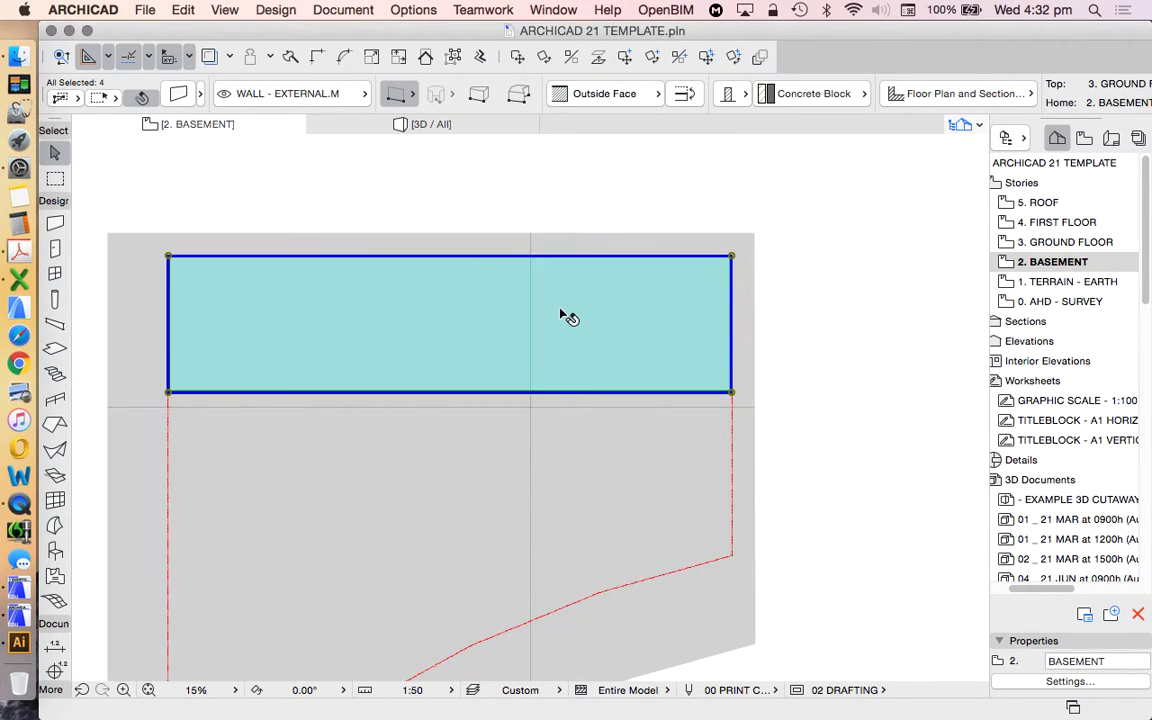
click(674, 189)
scroll(560, 285, down, 4)
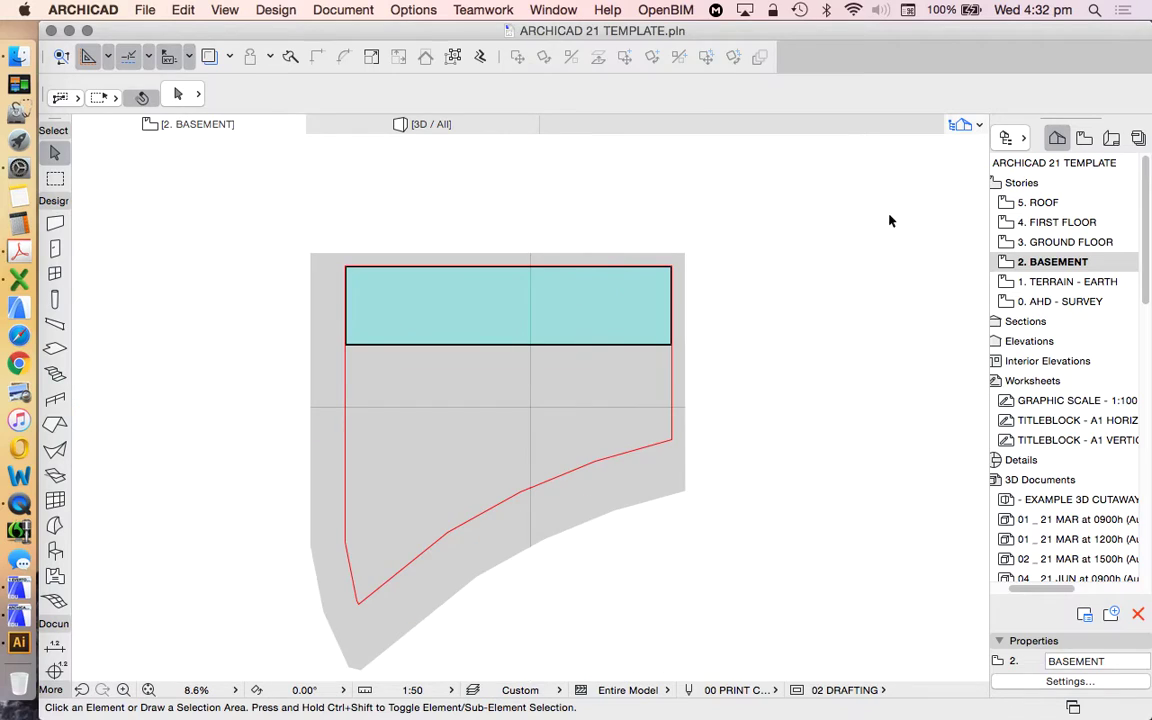
scroll(465, 298, up, 3)
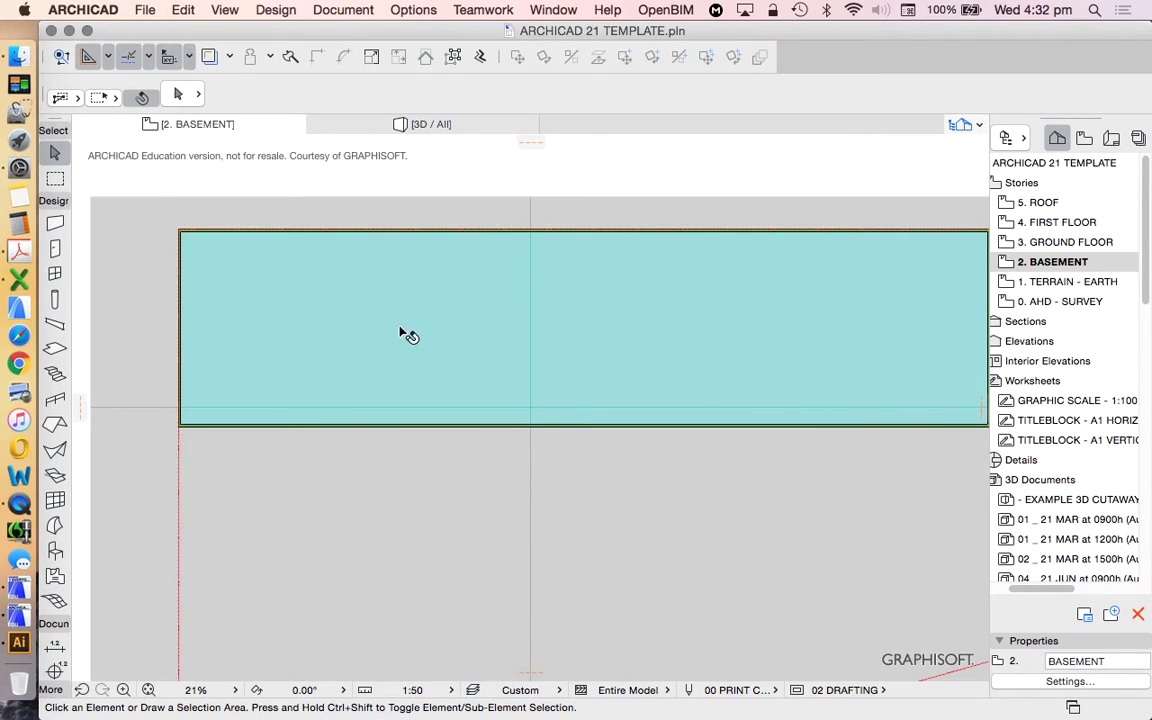
scroll(470, 325, down, 1)
scroll(545, 312, up, 1)
right_click(1040, 242)
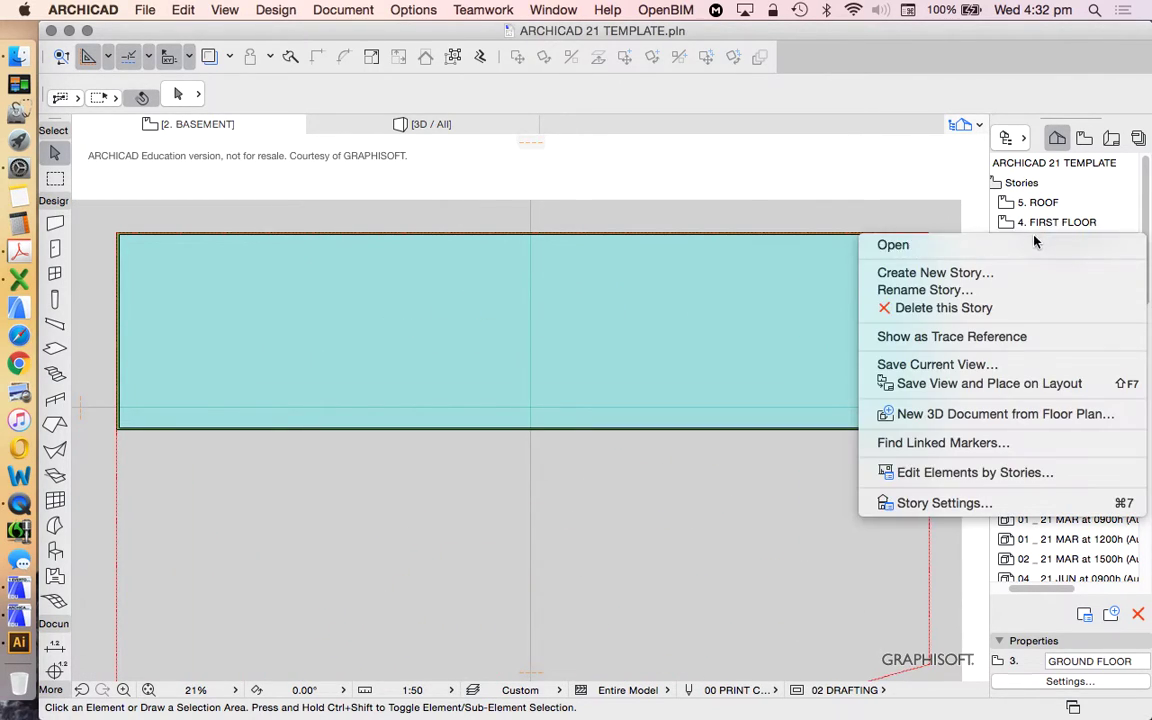
click(988, 503)
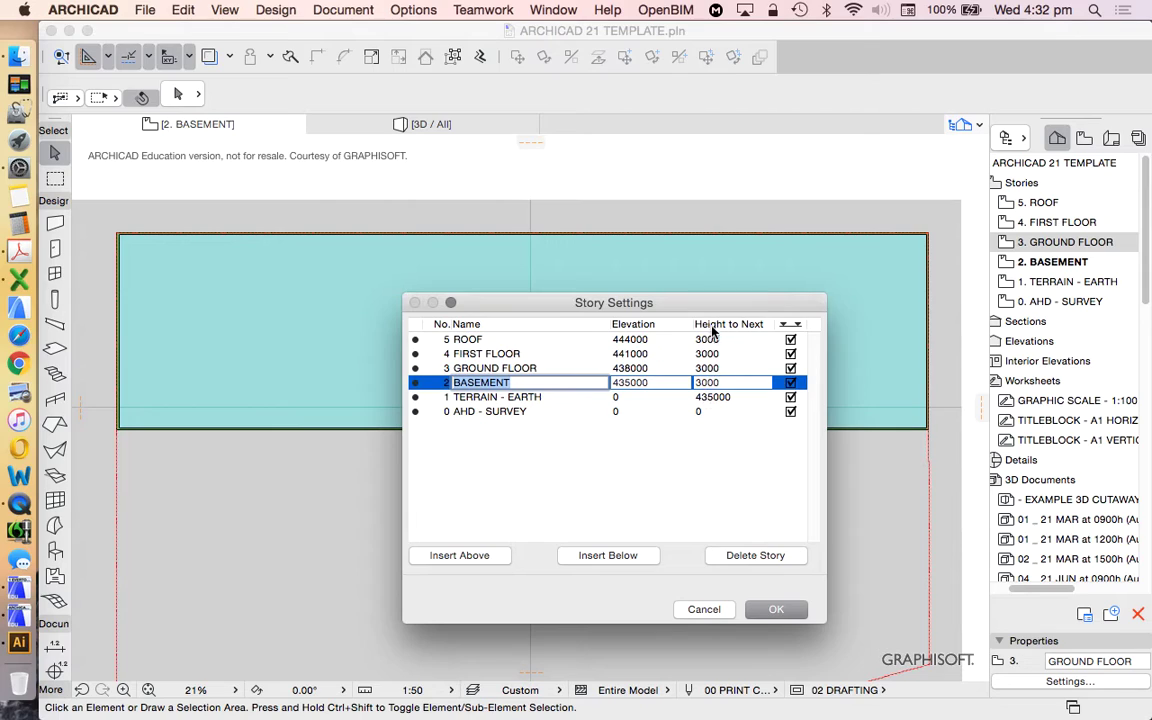
click(791, 615)
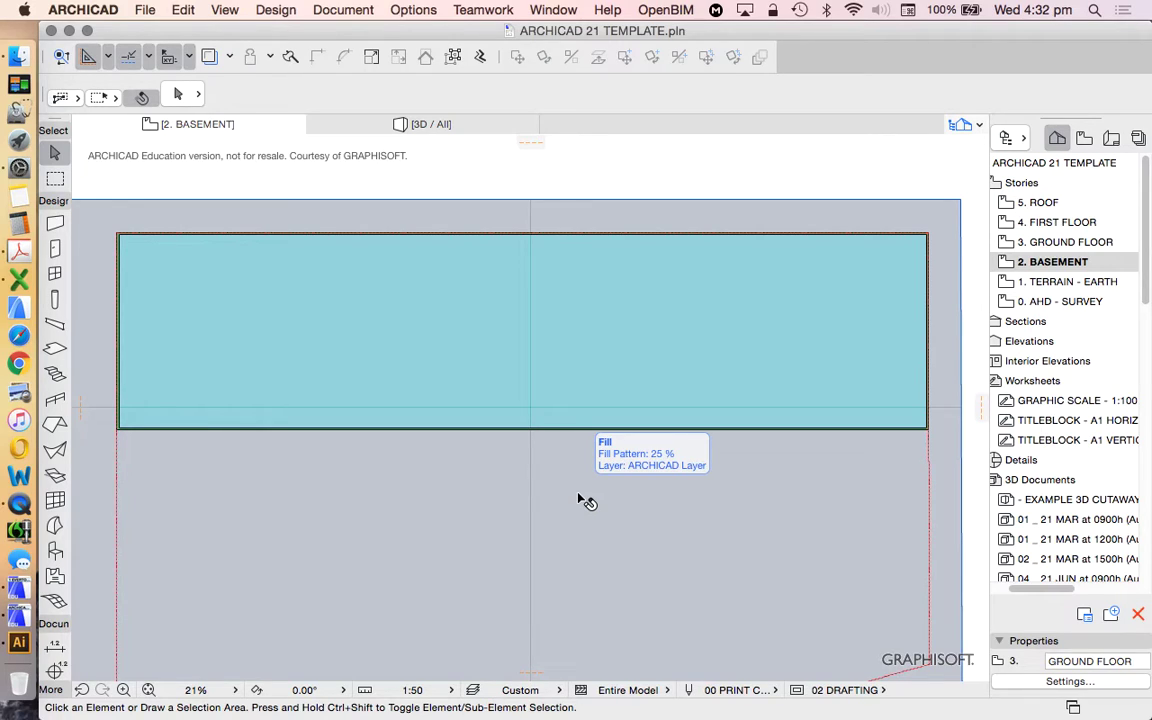
scroll(707, 345, down, 2)
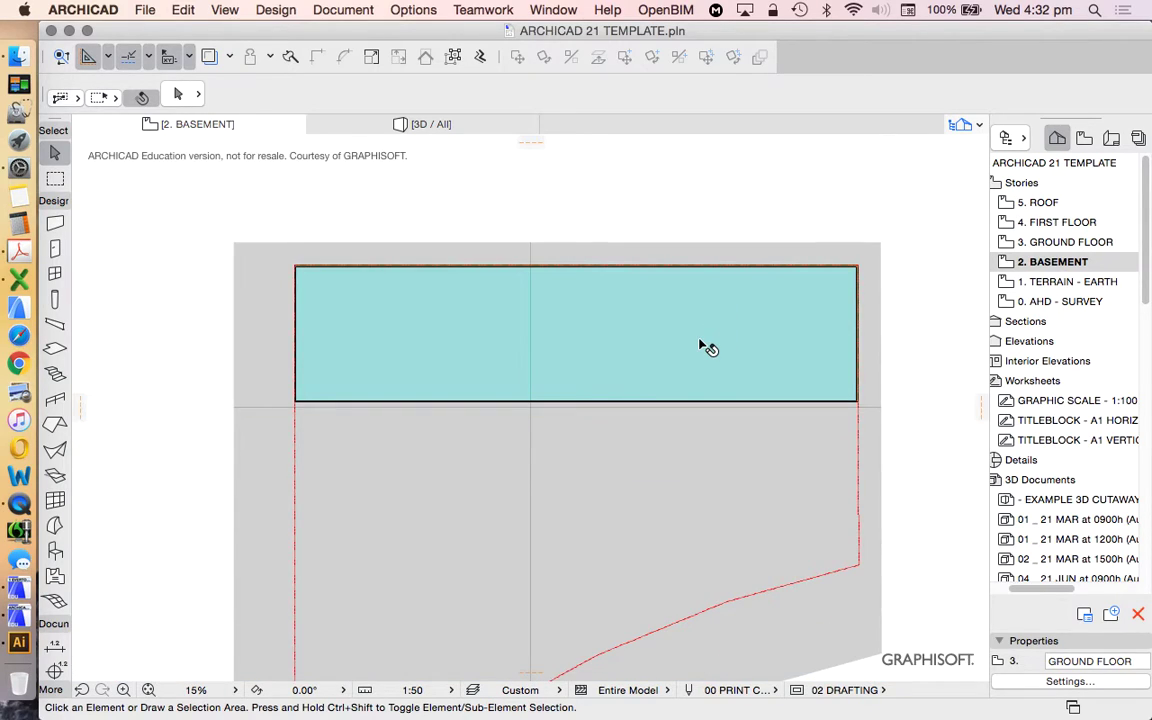
- Show the whole model in 3D and orbit it to inspect the basement walls
right_click(805, 179)
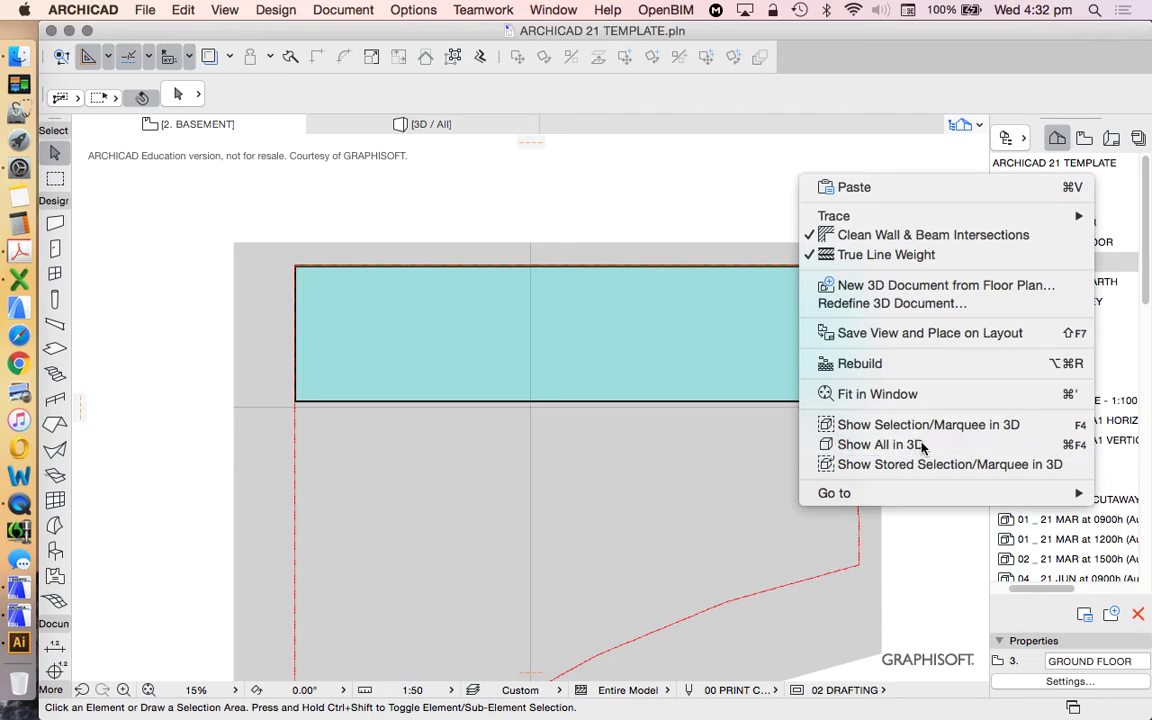
click(880, 444)
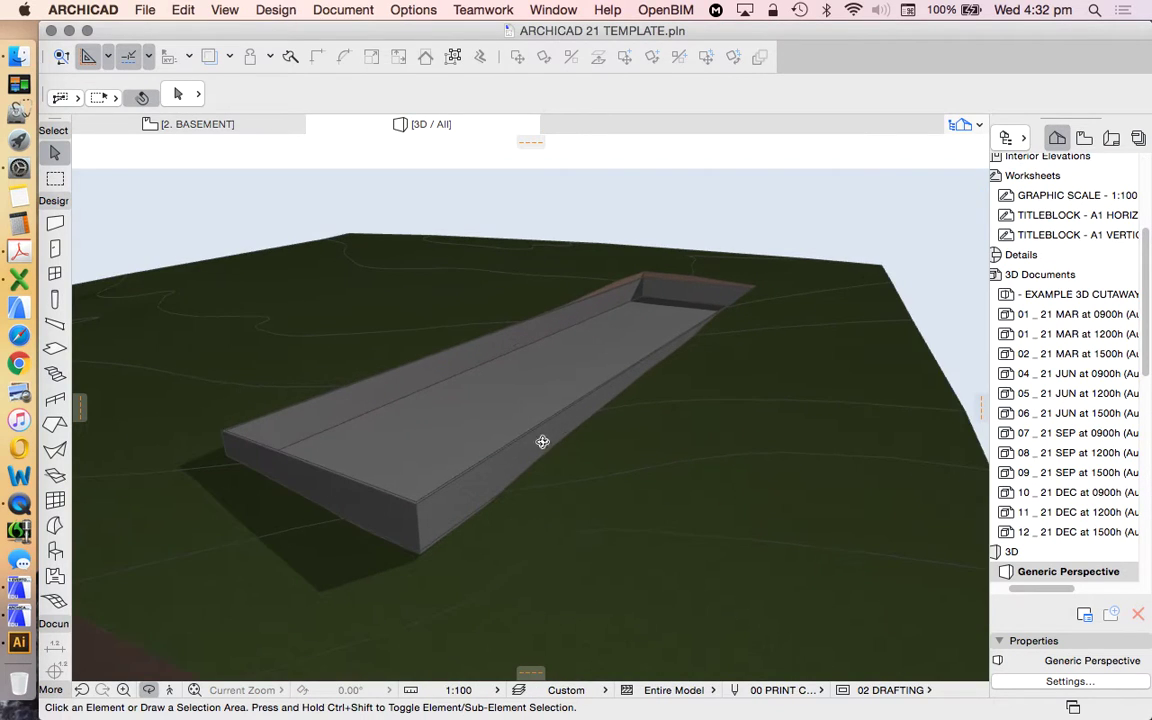
shift+middle_drag(542, 441, 461, 399)
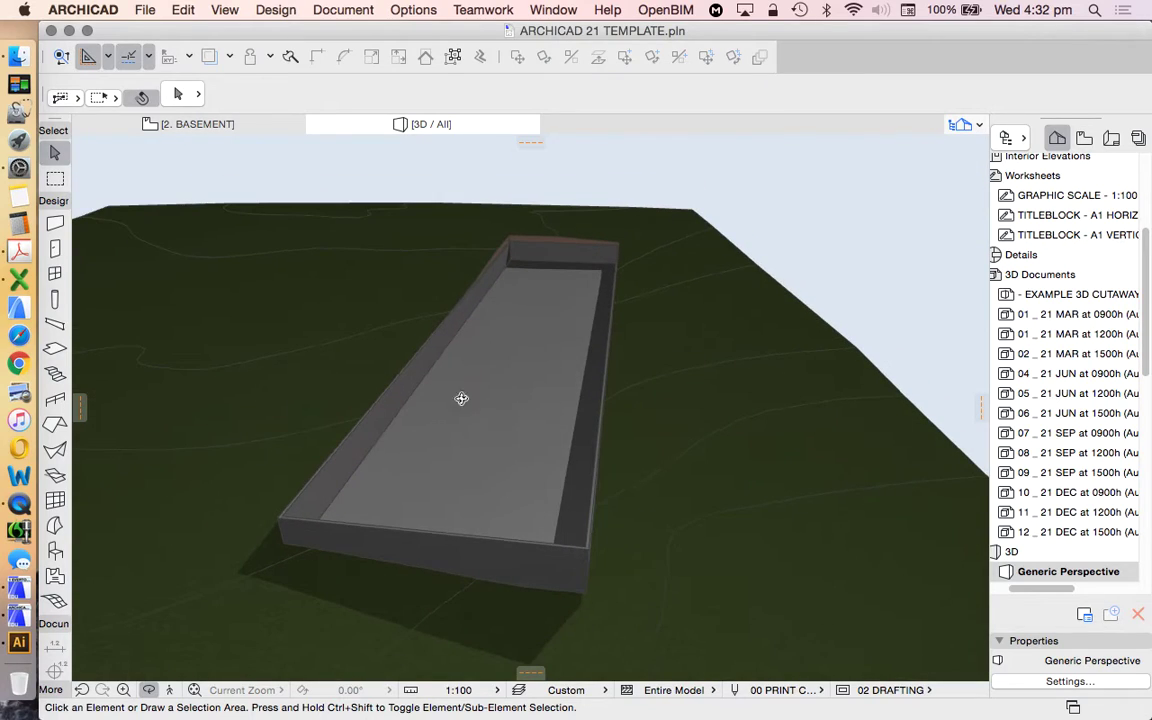
scroll(1040, 300, up, 5)
- Switch to the GROUND FLOOR plan and back to the 2. BASEMENT plan
click(1055, 243)
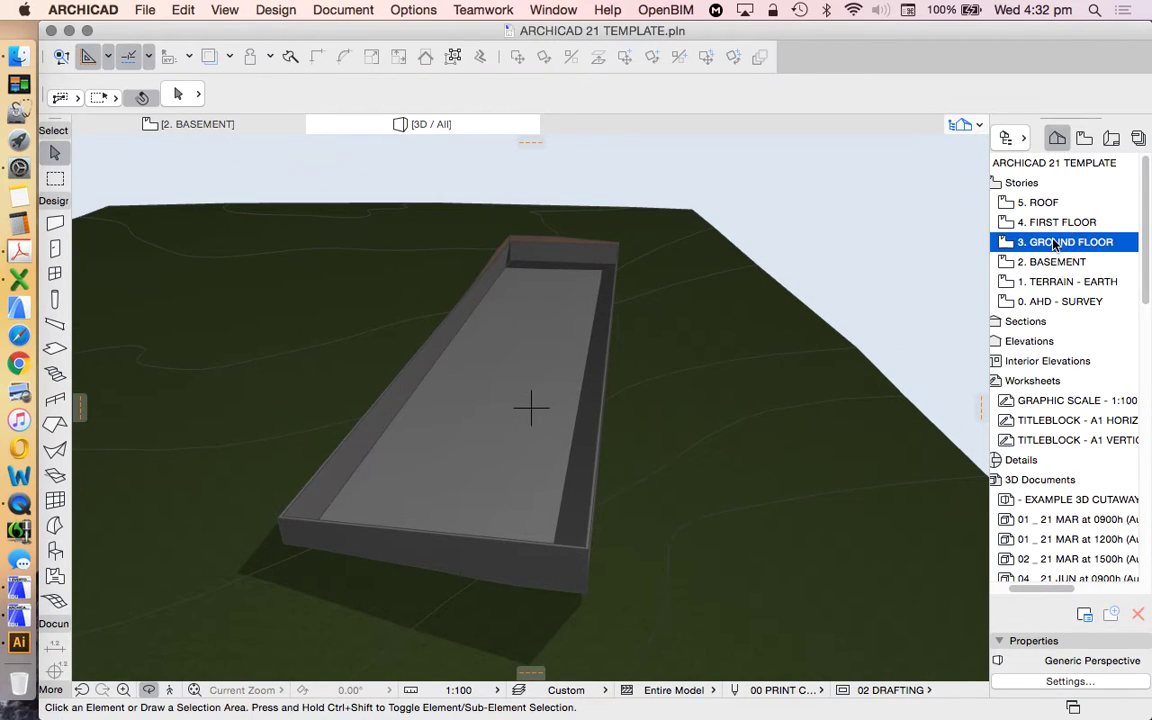
click(1064, 264)
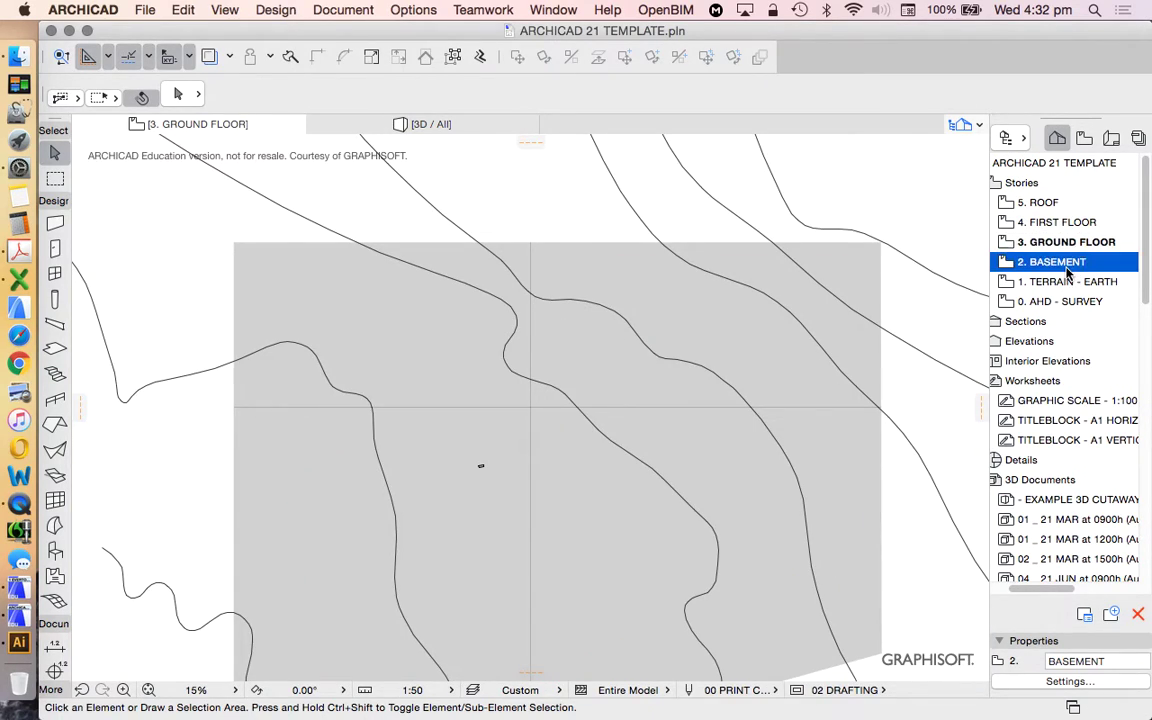
scroll(340, 260, up, 5)
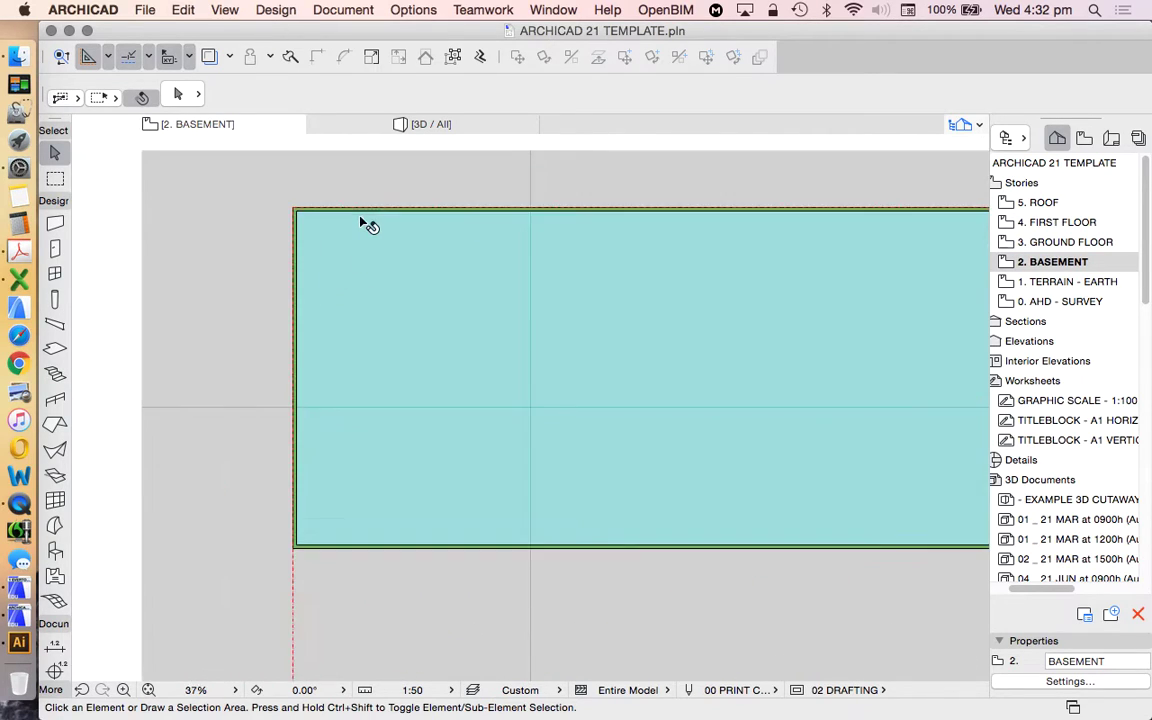
scroll(361, 219, down, 5)
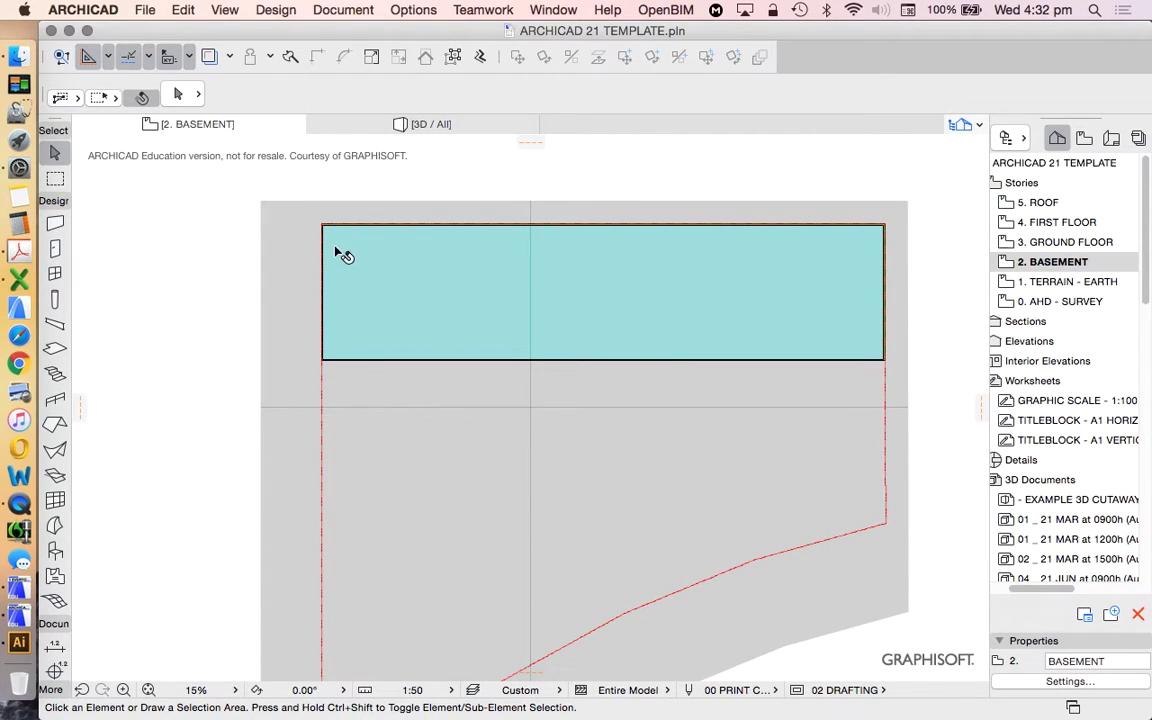
- Set Column defaults to circular, 400 diameter, Concrete - Structural material, and apply them
scroll(405, 216, up, 3)
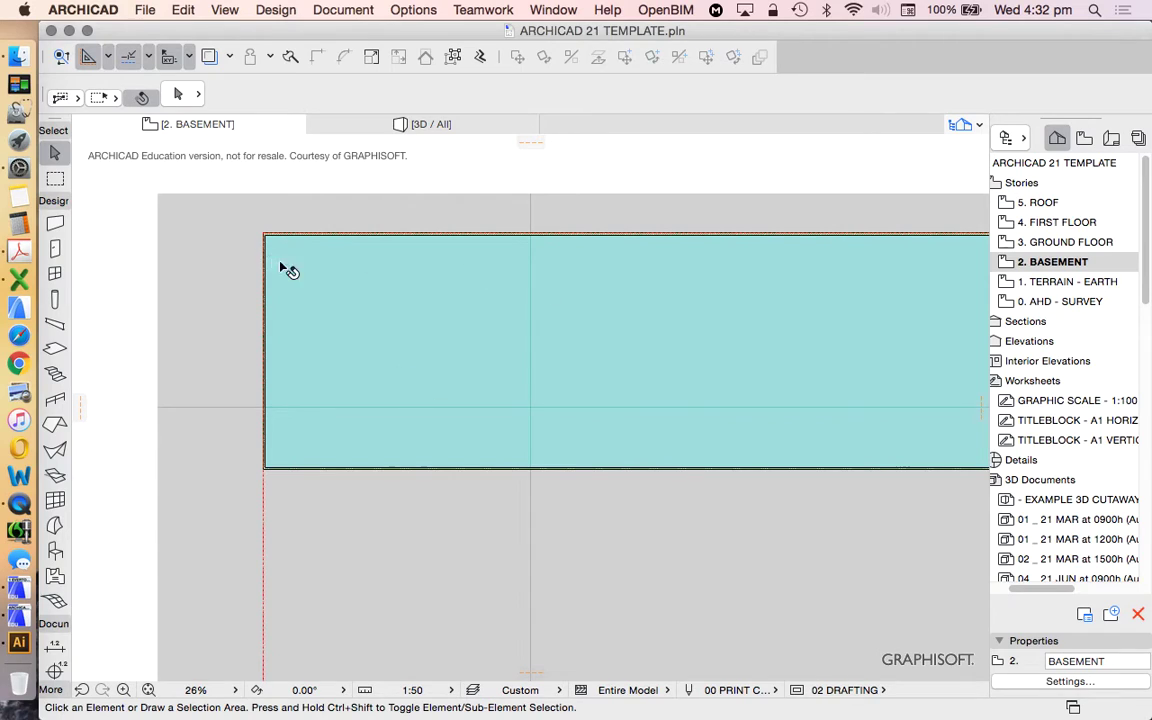
click(55, 299)
click(177, 94)
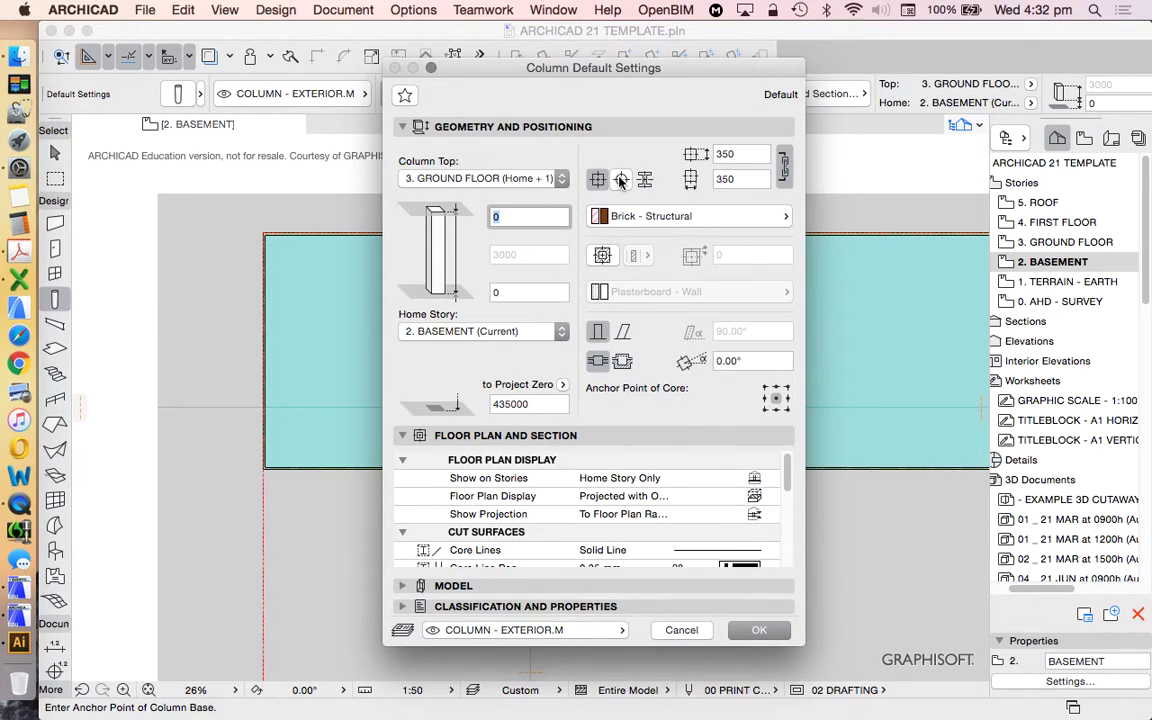
click(621, 180)
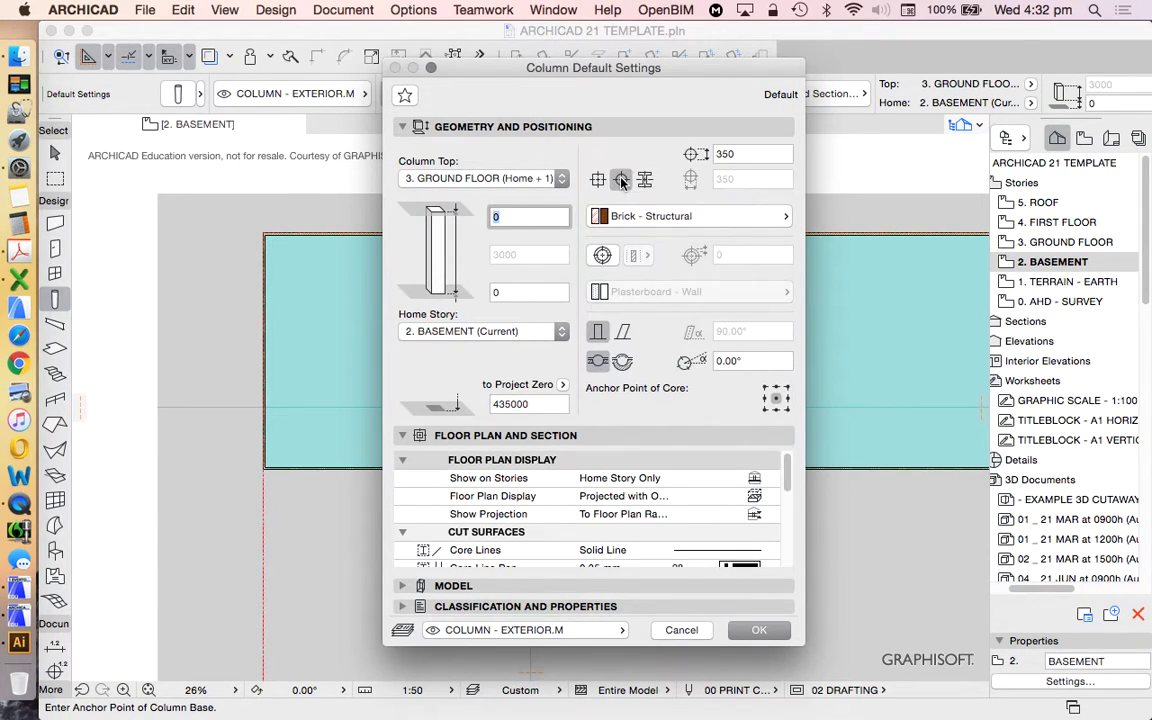
click(725, 154)
text(400)
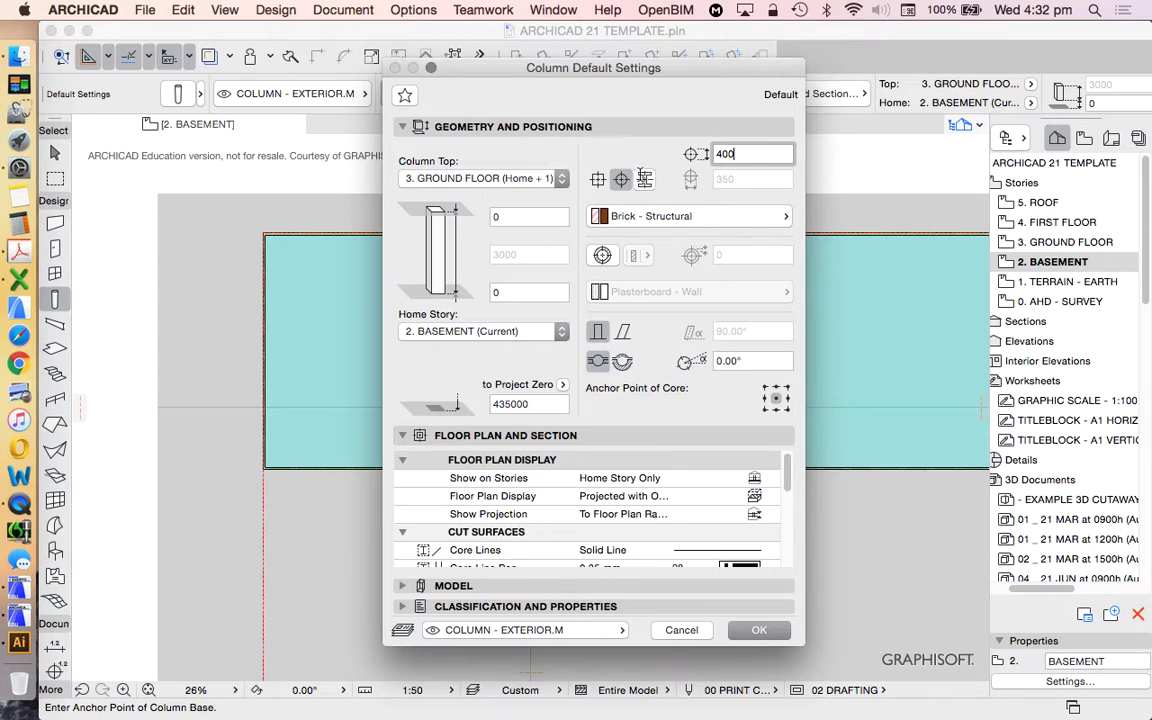
click(683, 218)
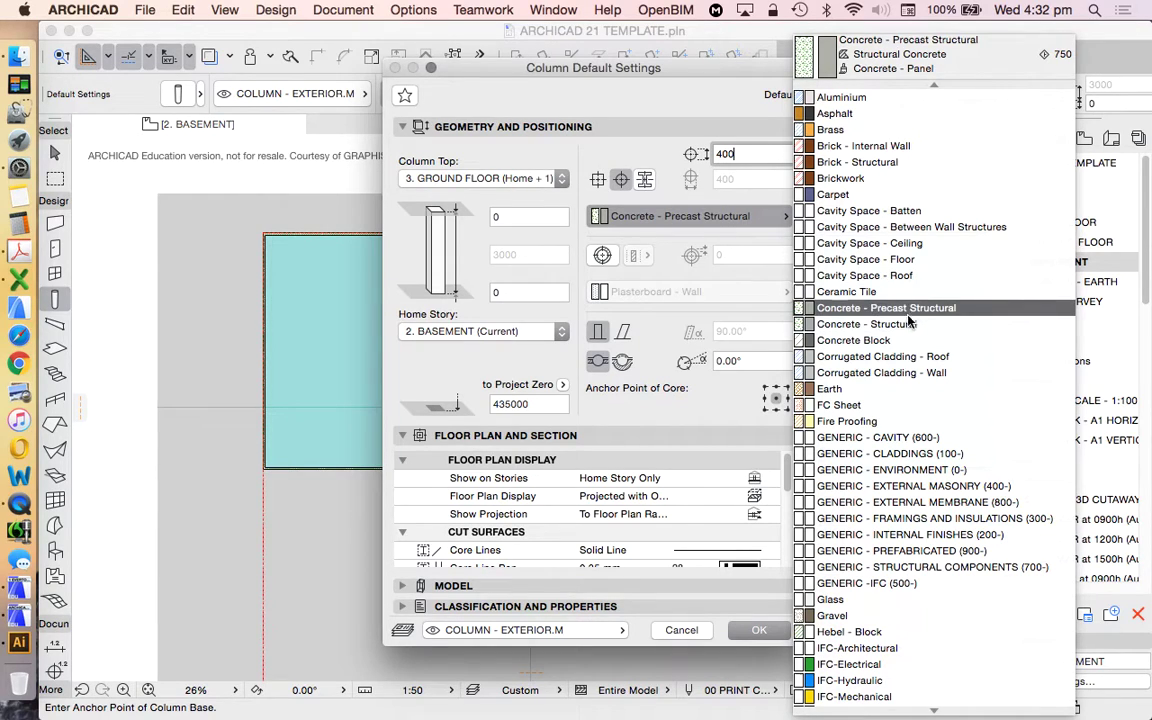
click(897, 328)
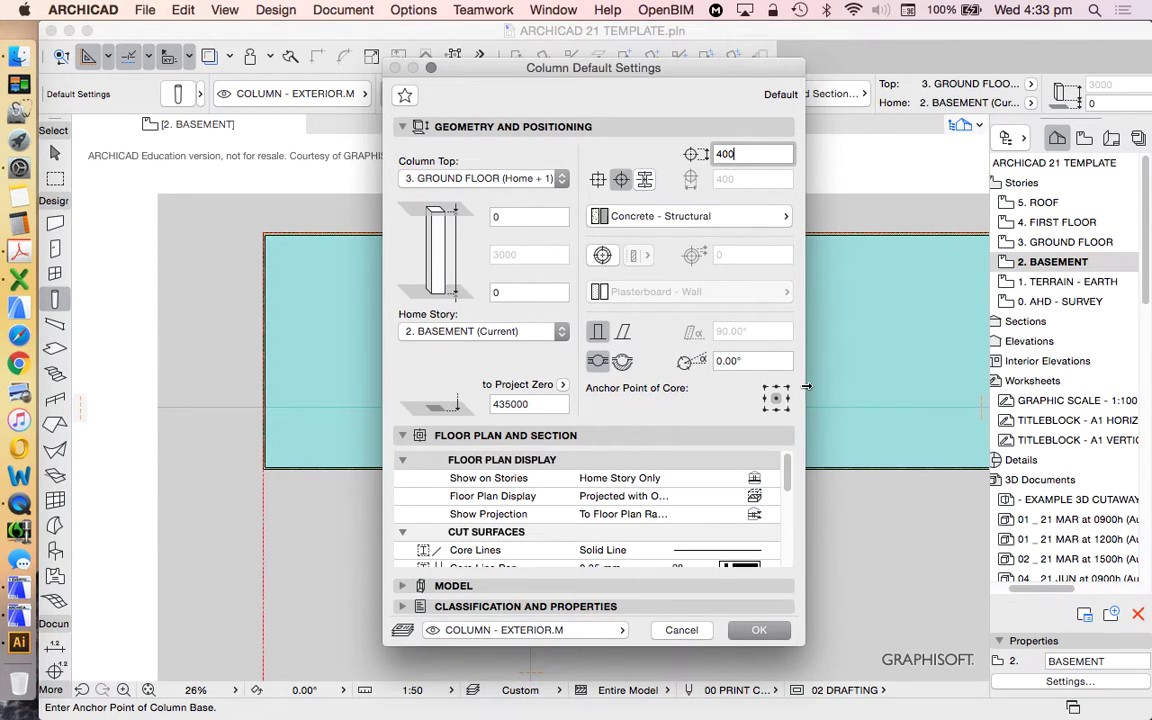
click(764, 630)
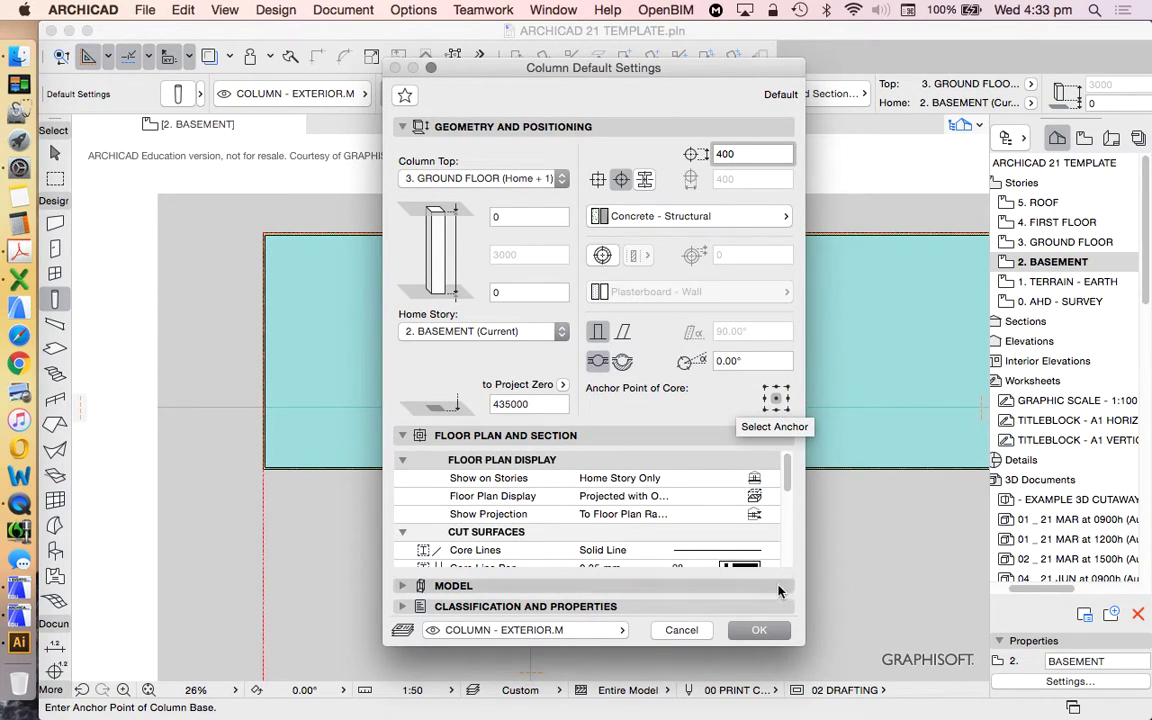
click(762, 629)
scroll(249, 234, up, 5)
scroll(298, 198, up, 3)
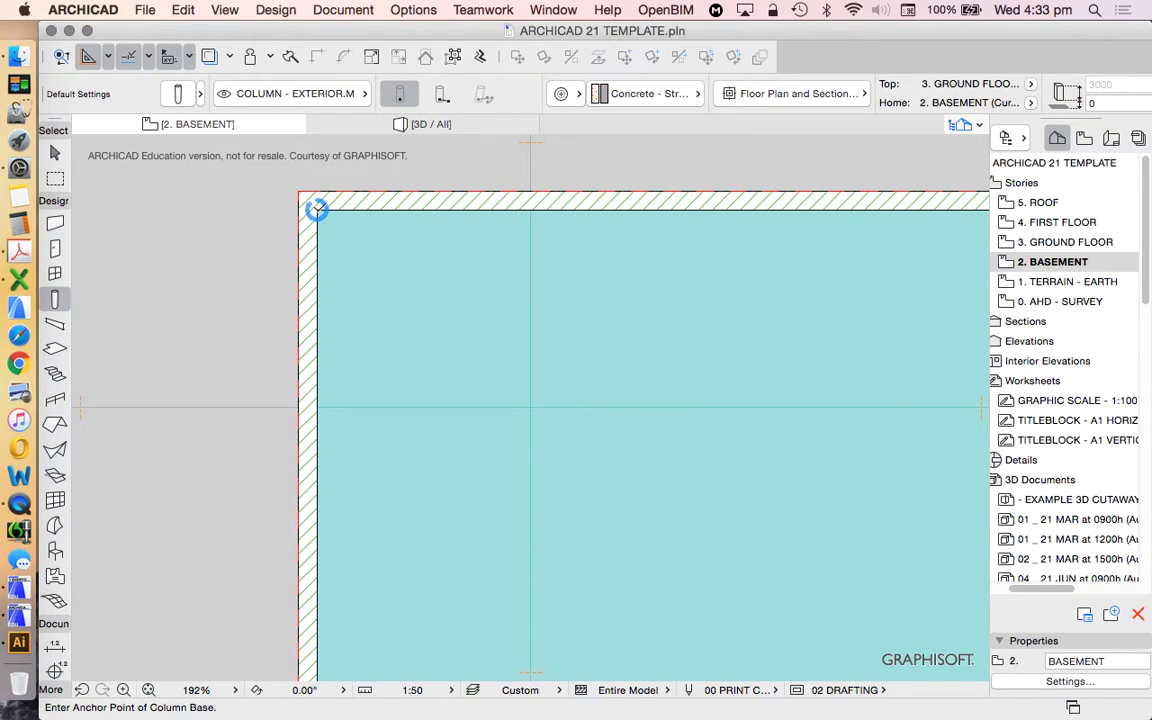
- Place a round column at the slab's top-left corner, moved 6000 along the top wall and 6000 down
click(316, 208)
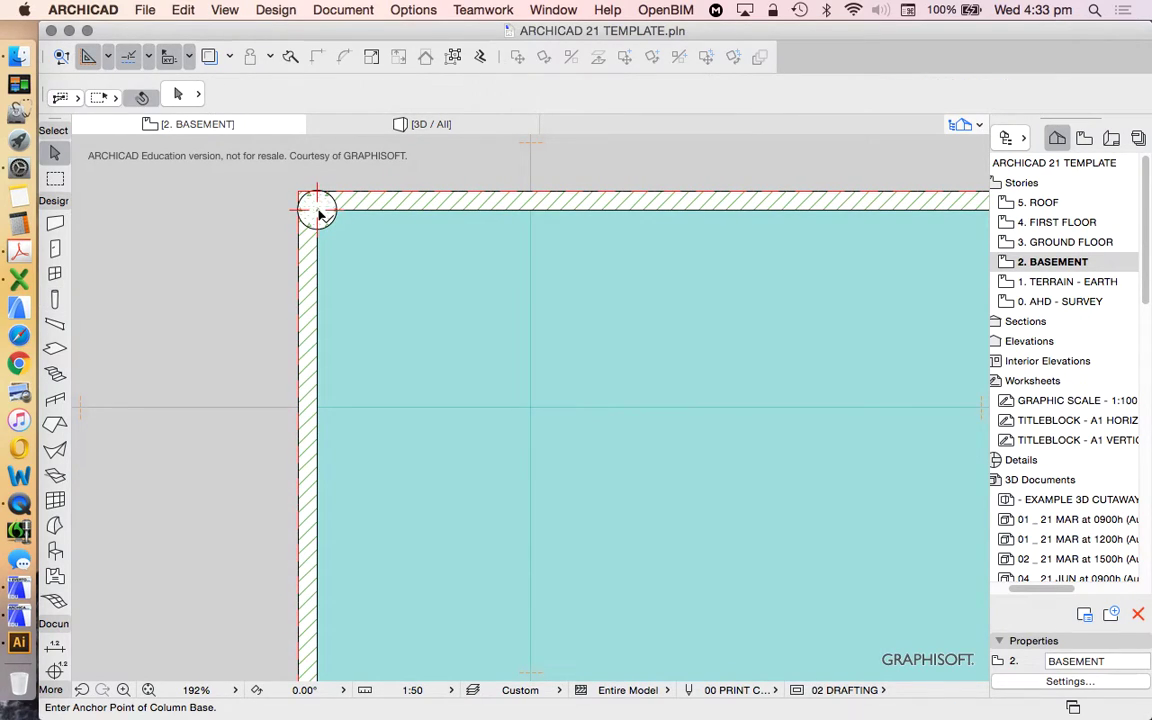
shift+click(316, 208)
drag(316, 208, 614, 208)
scroll(440, 212, down, 5)
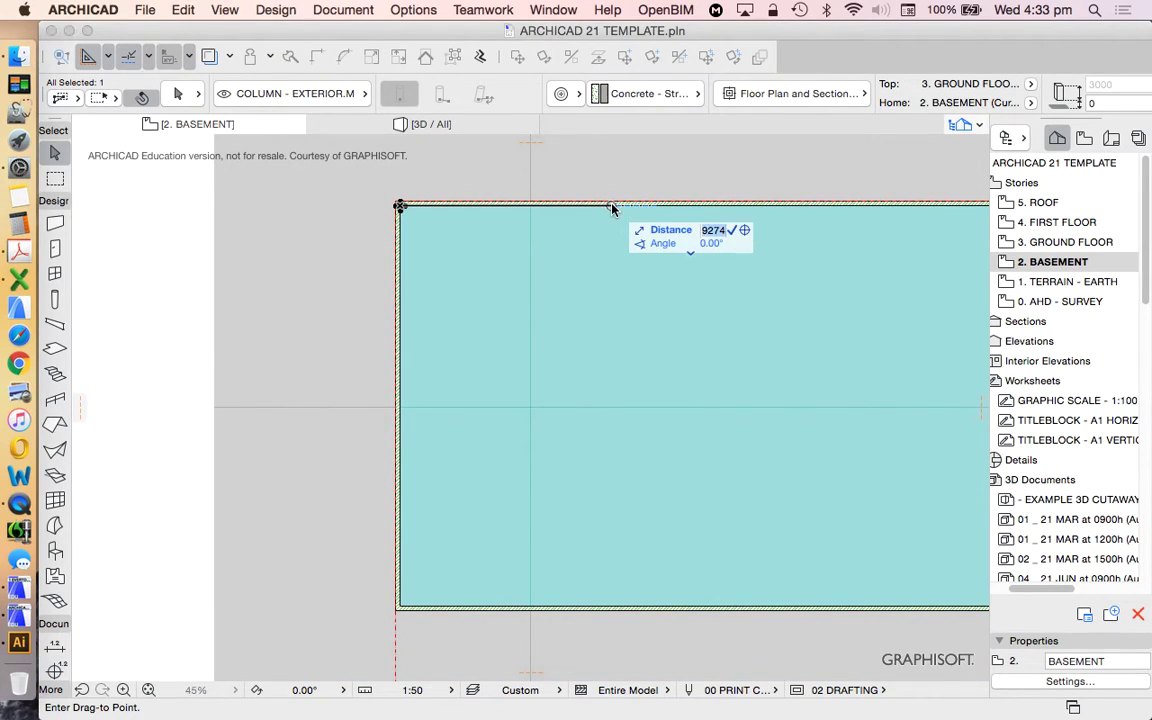
text(6000)
key(Return)
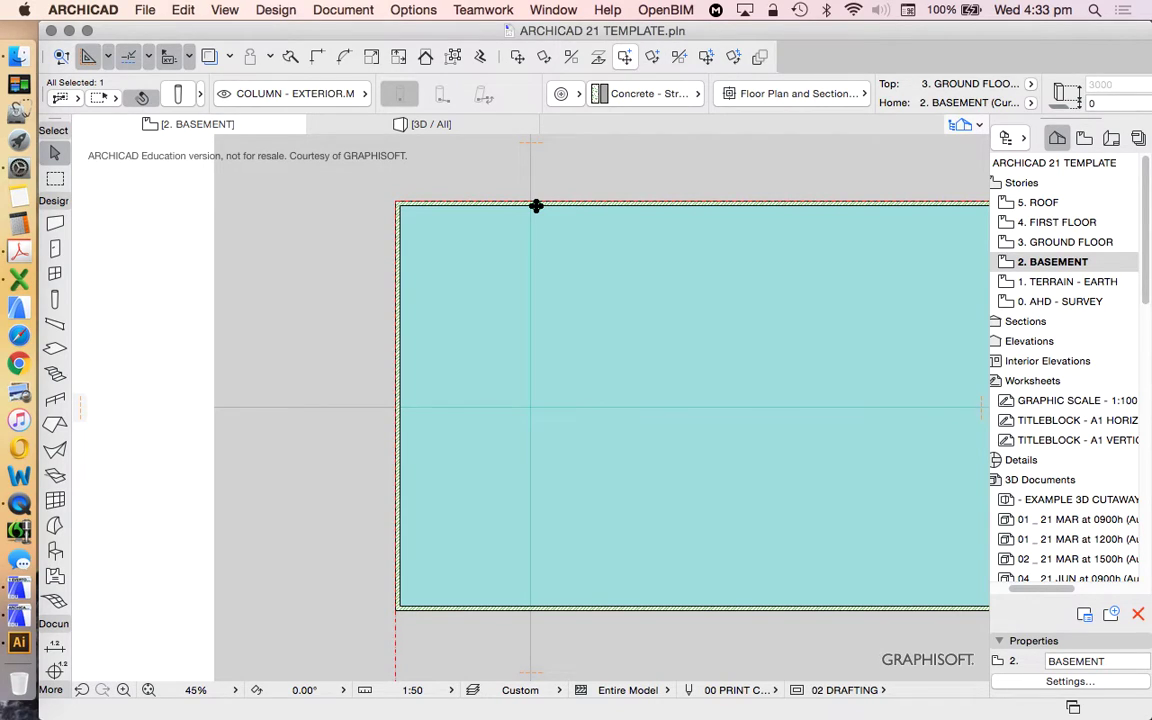
key(super+d)
click(565, 206)
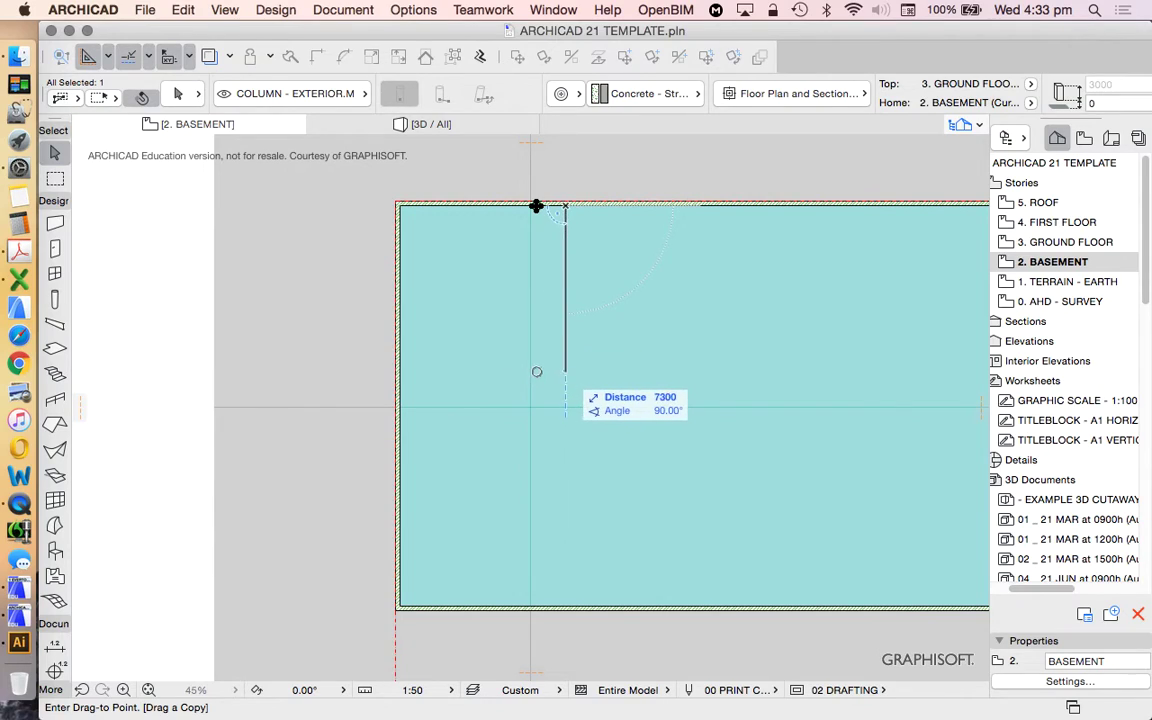
text(6000)
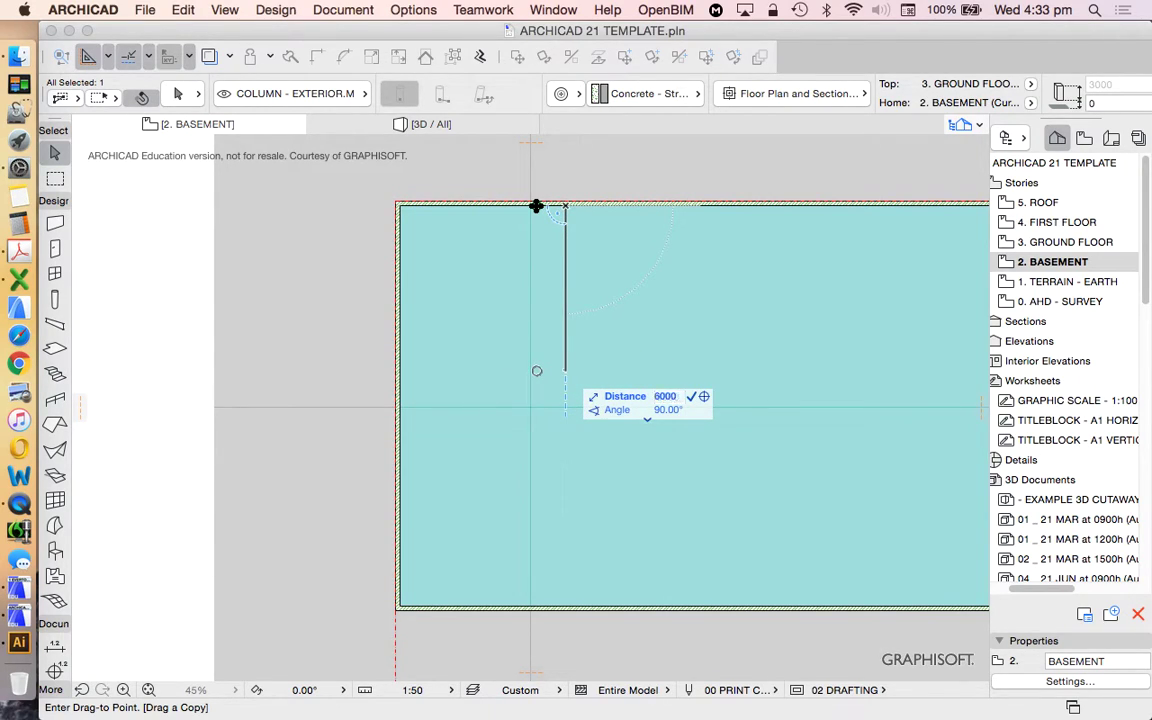
key(Return)
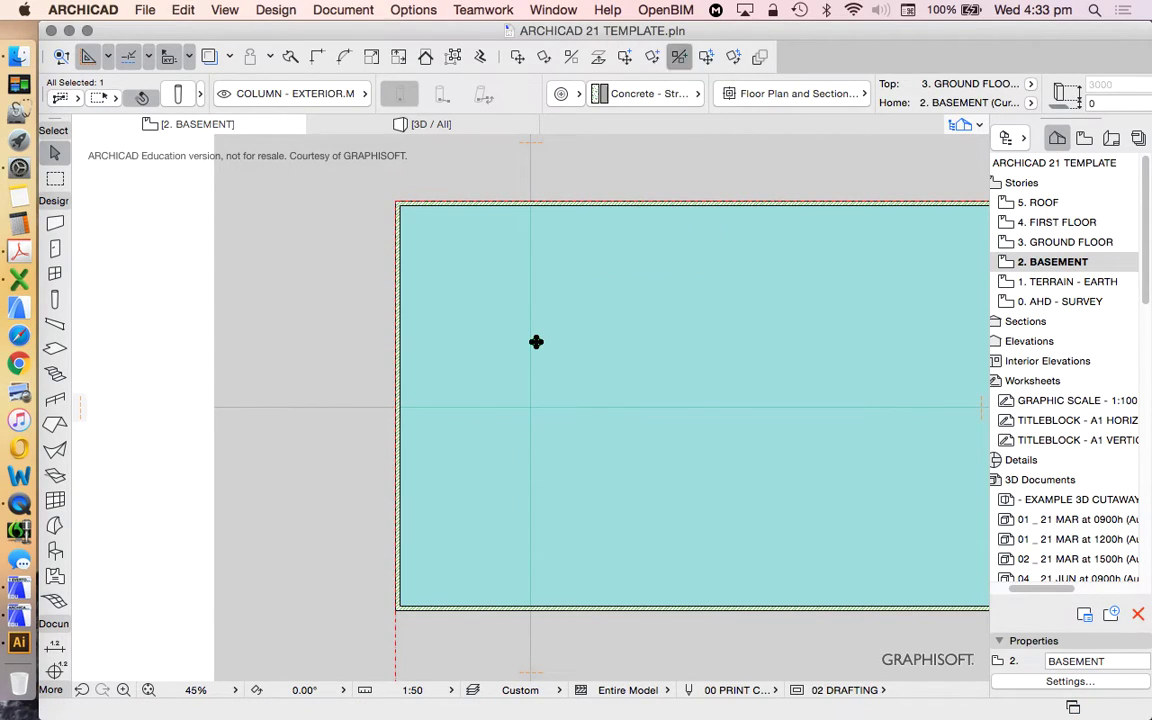
- Mirror a copy of the column across the slab's horizontal centreline and zoom out to the whole plan
key(super+alt+m)
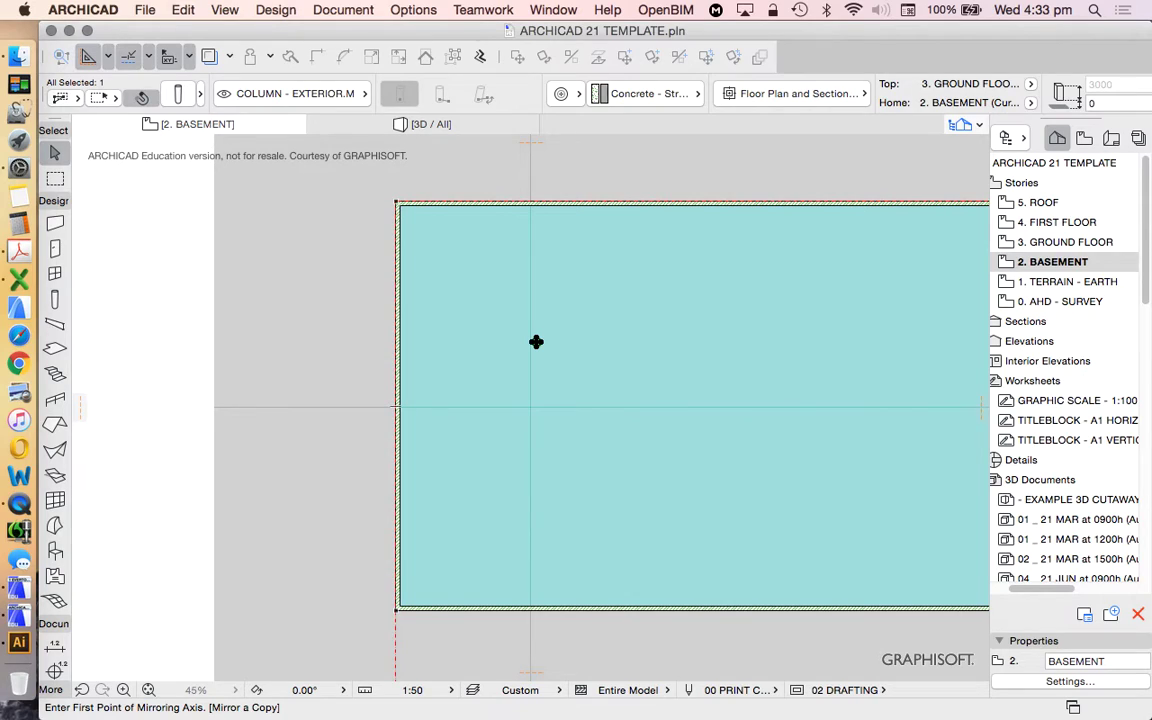
click(536, 342)
click(536, 470)
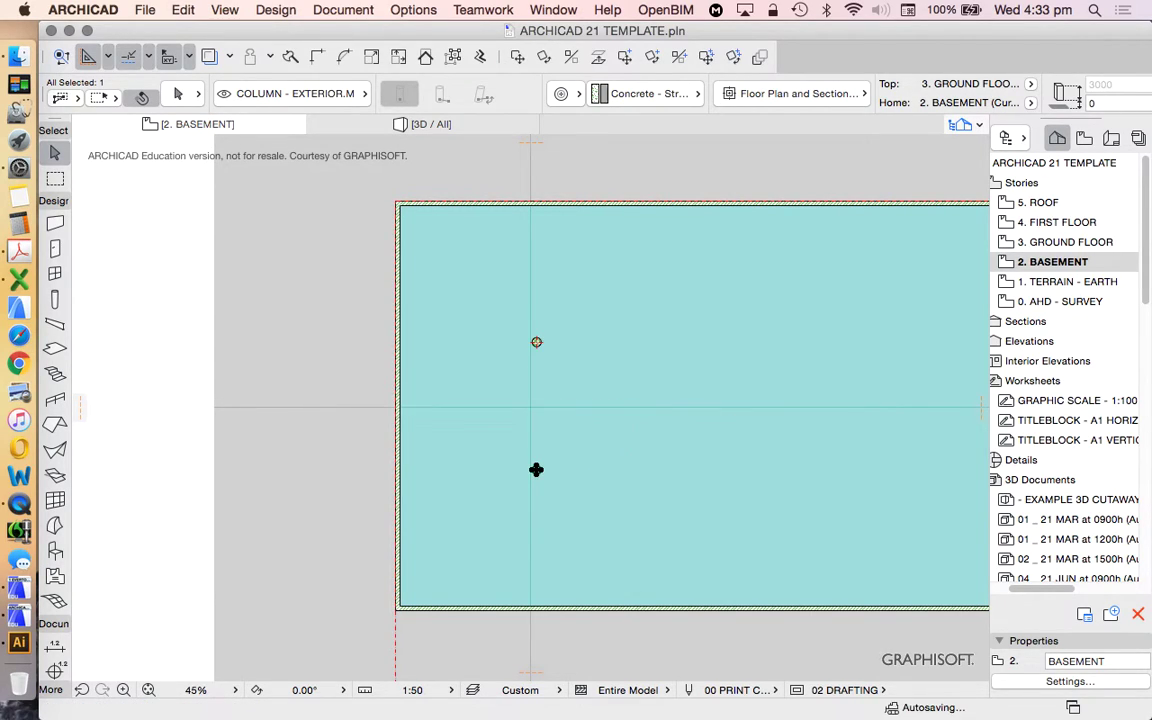
key(Escape)
scroll(536, 470, up, 2)
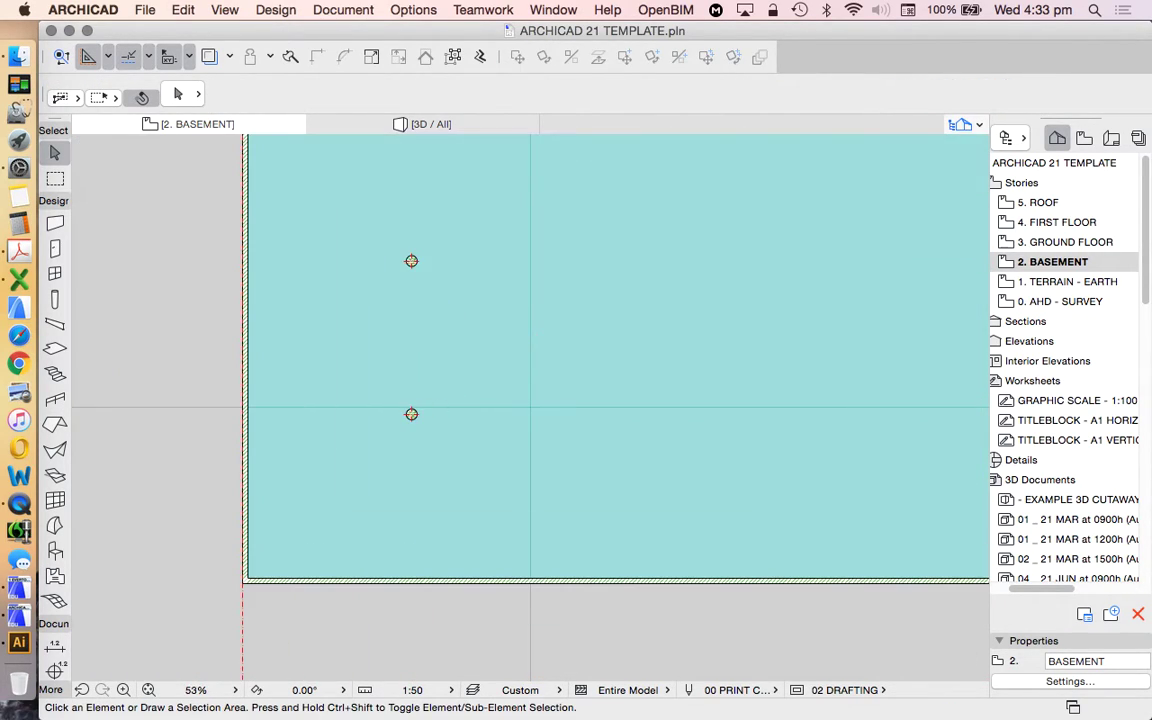
key(super+minus)
- Select both columns and set Multiply to a fixed spacing increment without path following
key(super+a)
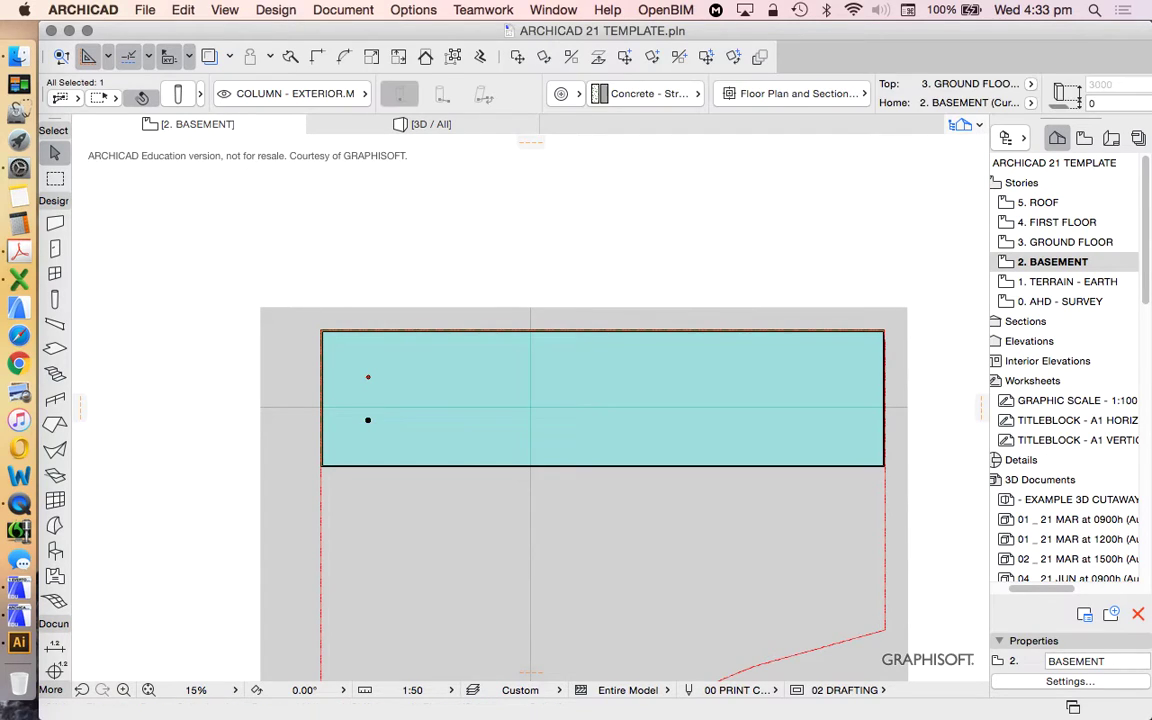
key(super+plus)
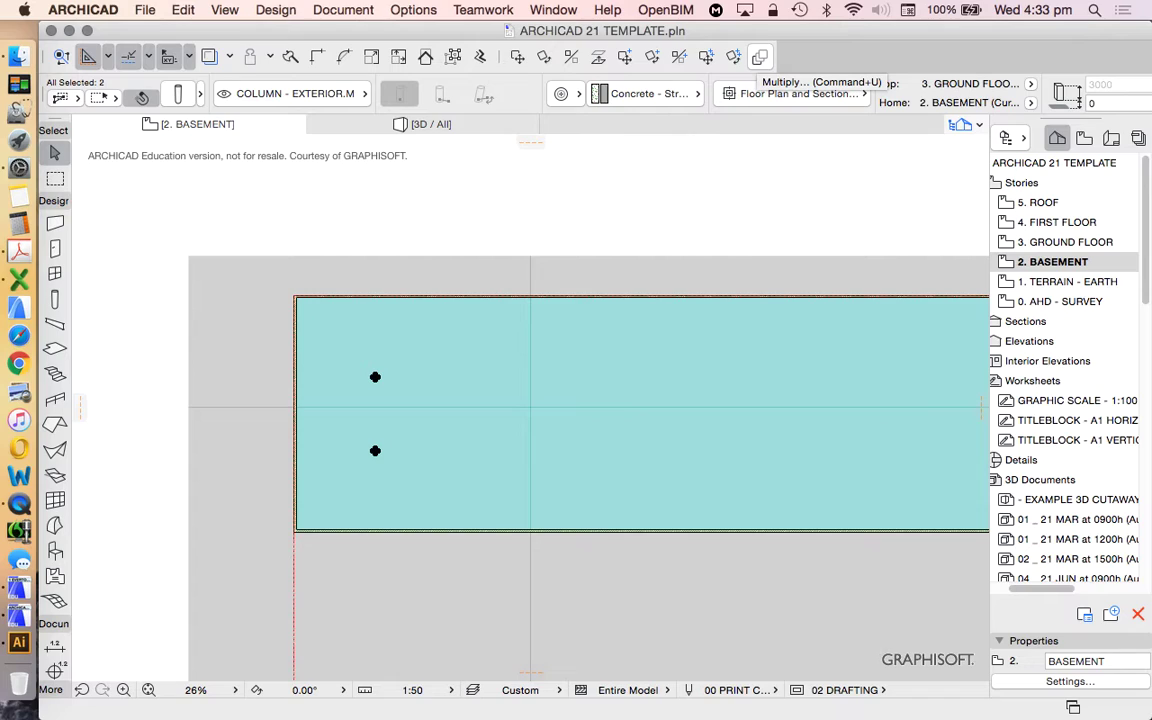
click(760, 57)
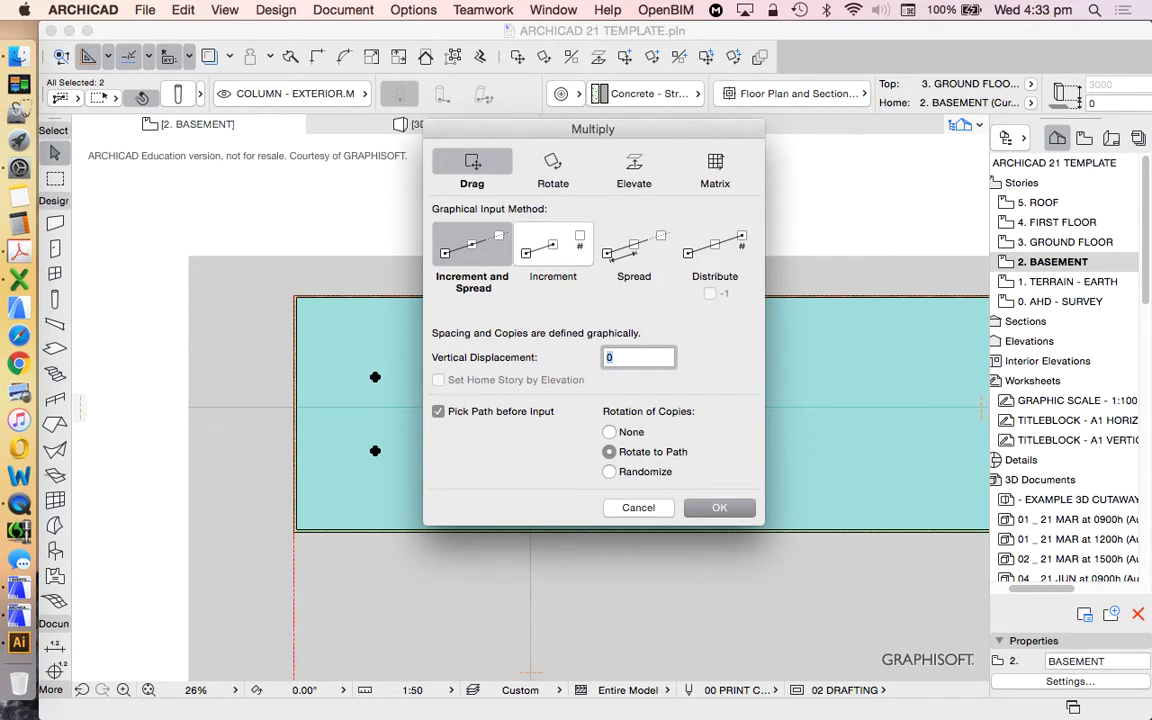
click(553, 245)
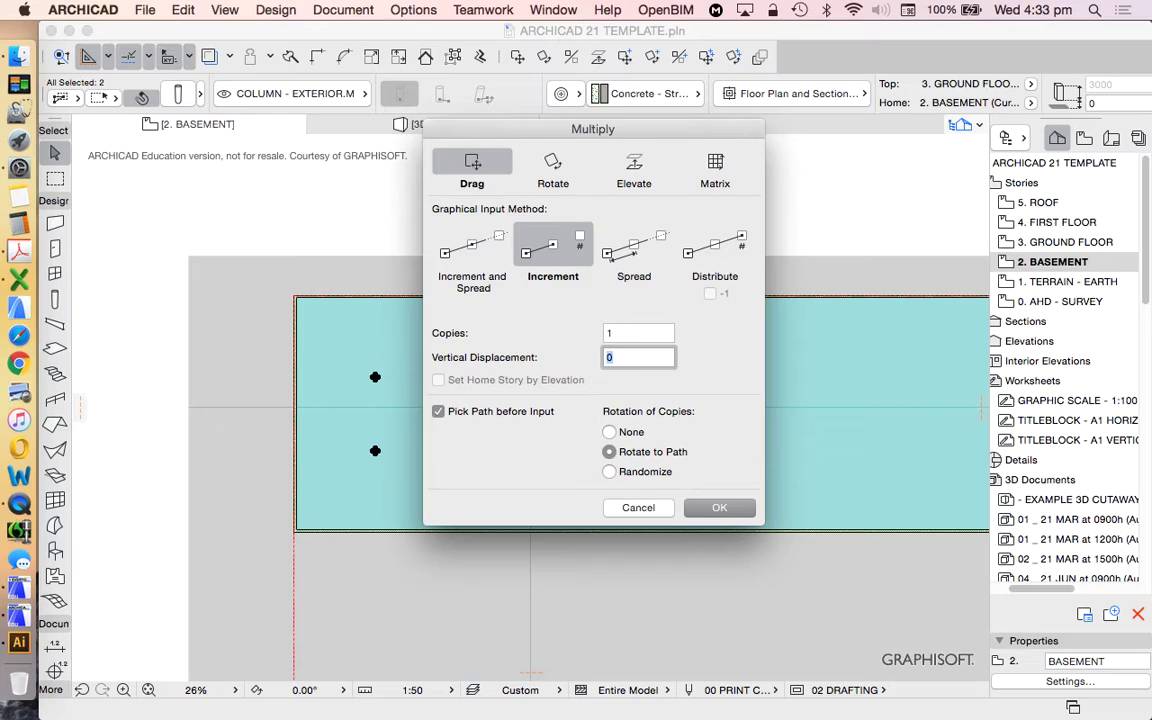
click(640, 333)
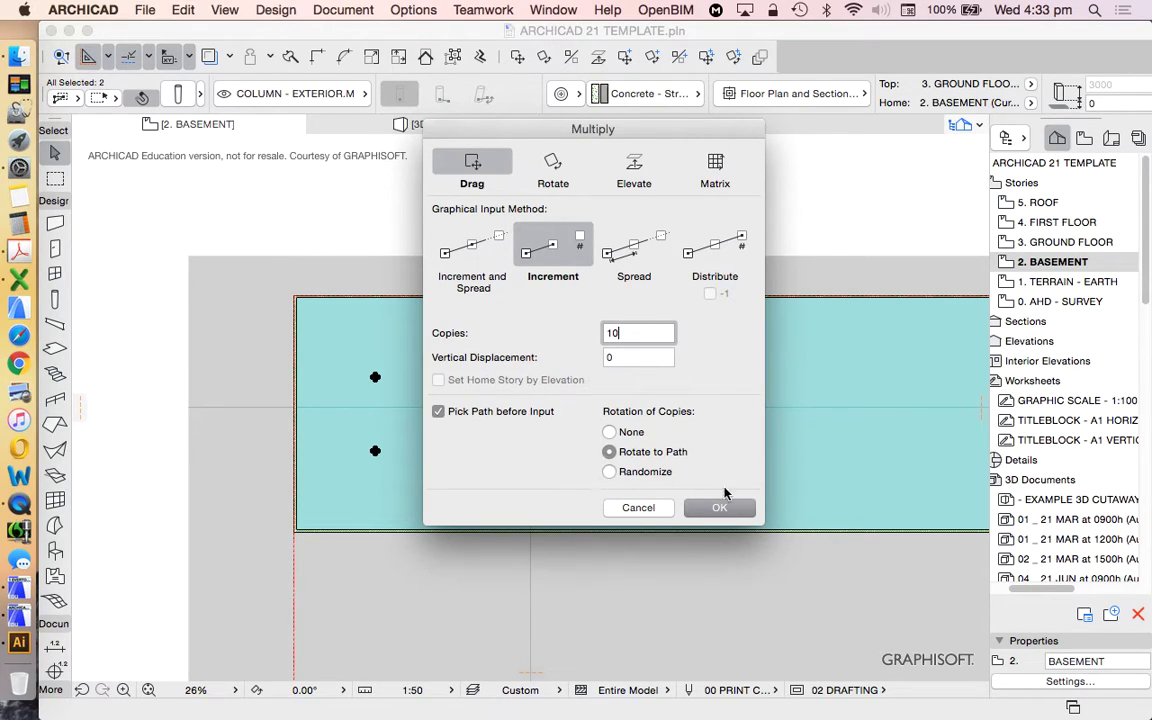
click(479, 412)
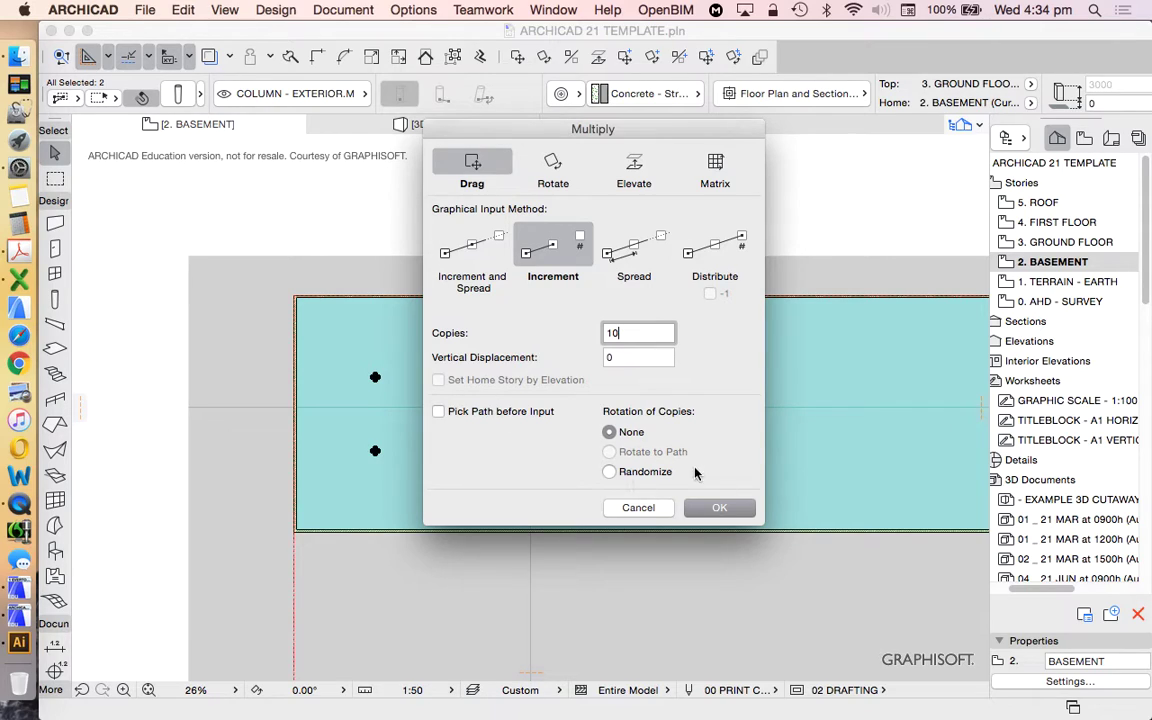
click(720, 509)
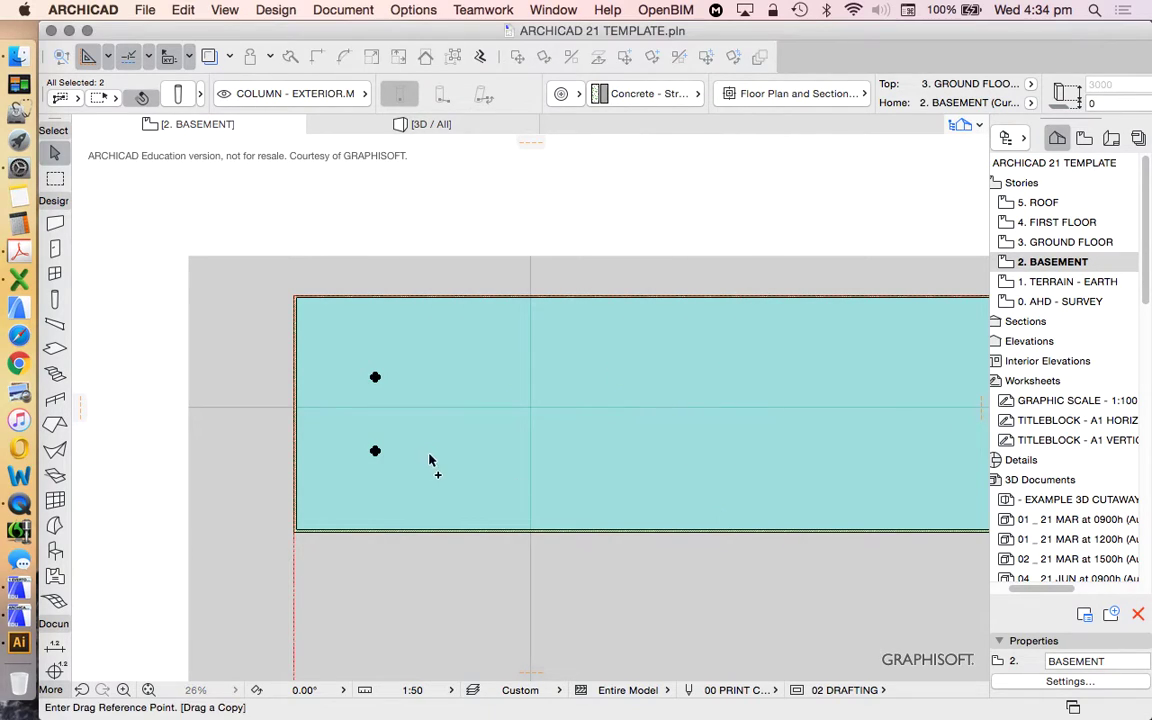
- Repeat the column pair along the slab at 6000 spacing from the lower column
click(375, 453)
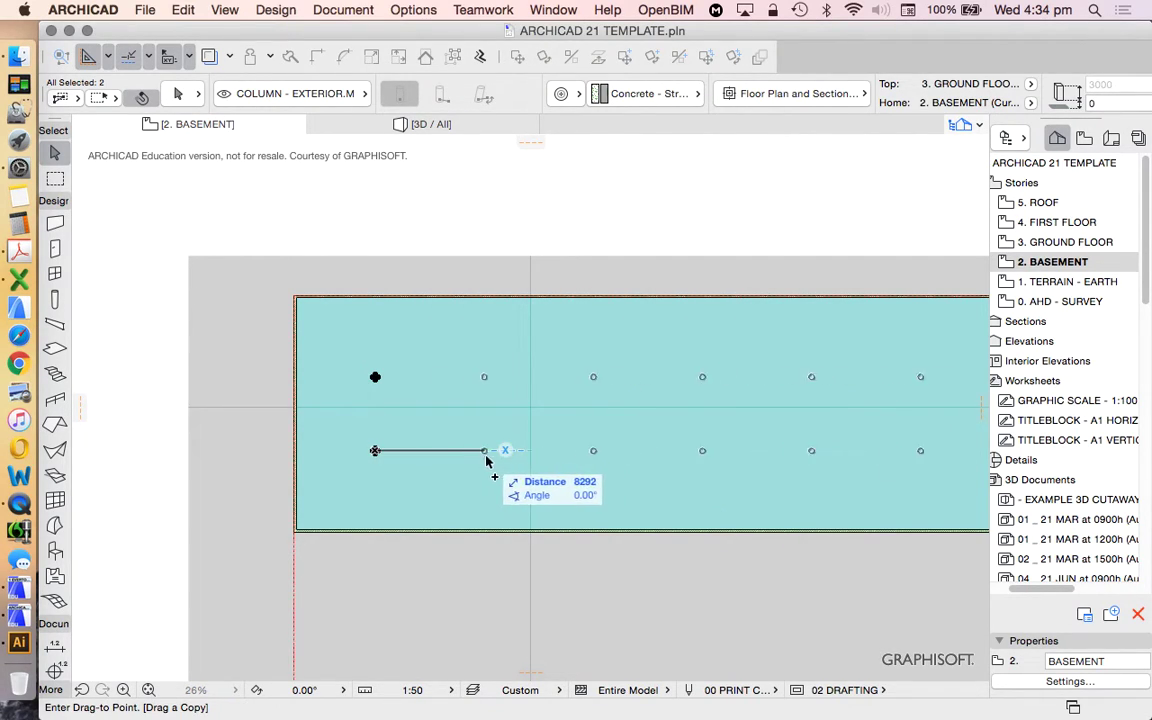
scroll(485, 462, down, 2)
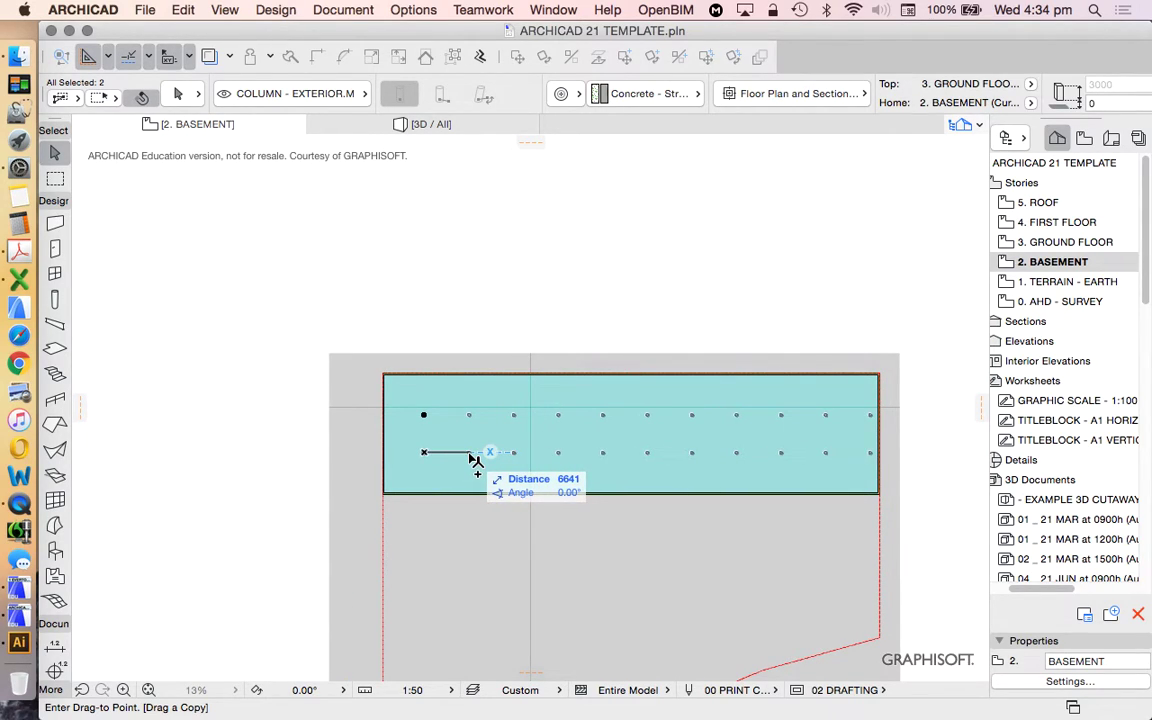
key(Tab)
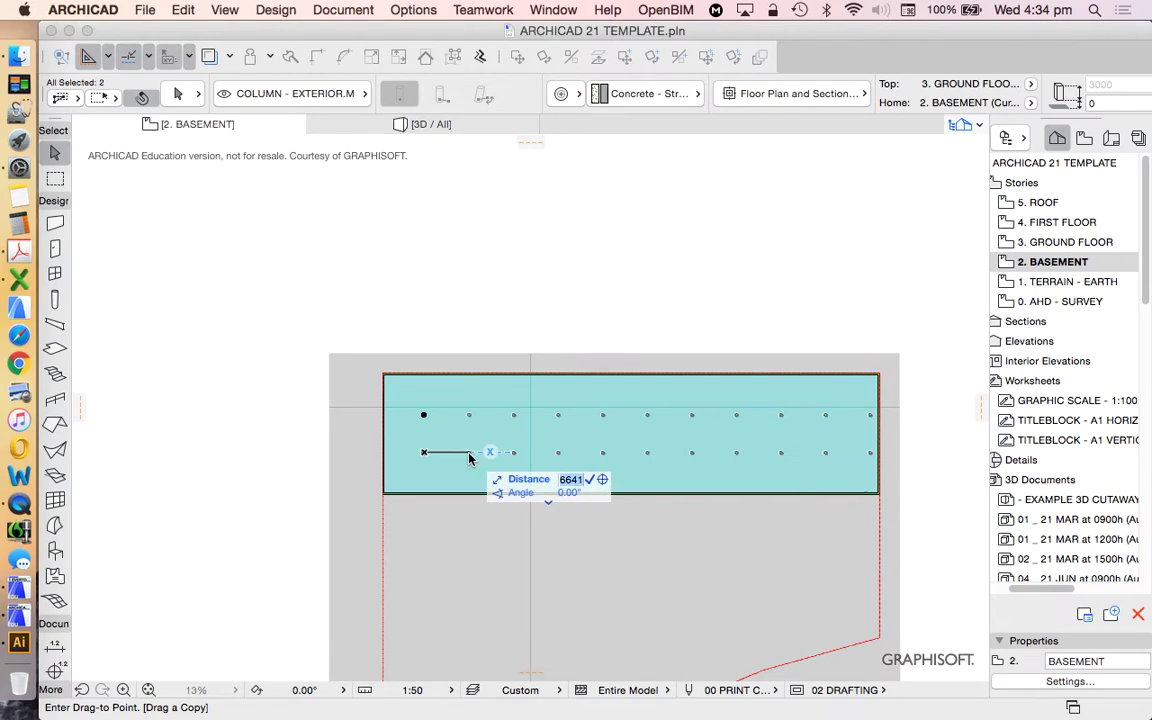
text(6000)
key(Return)
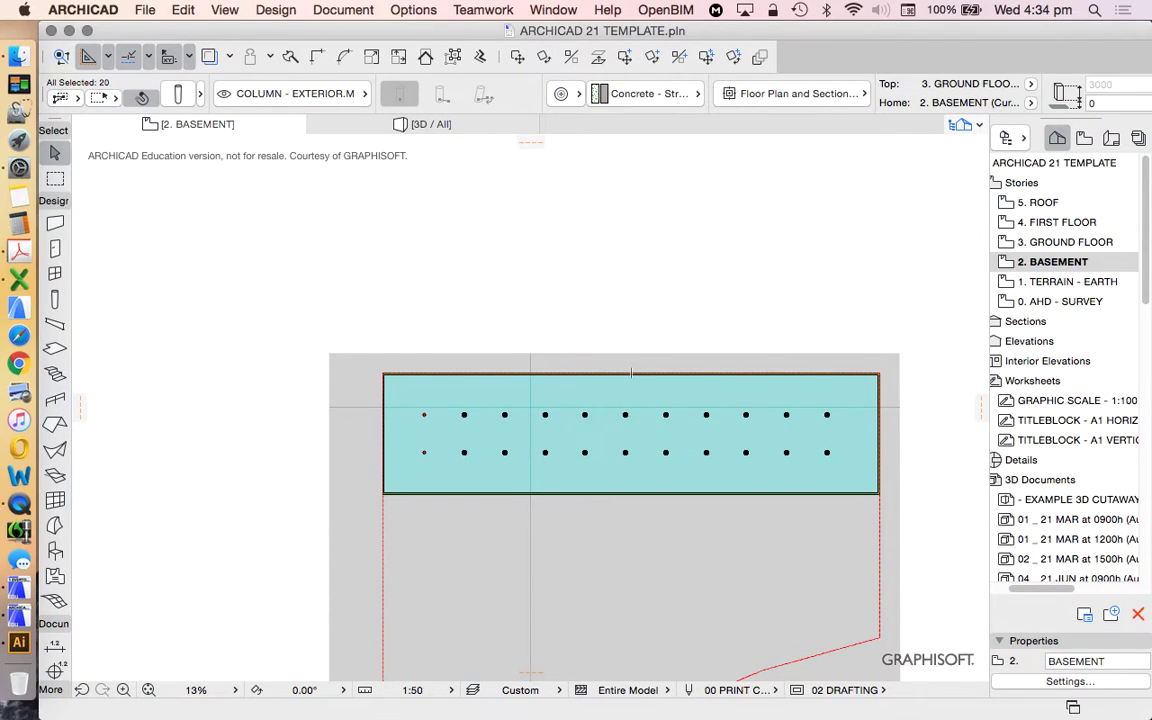
key(Escape)
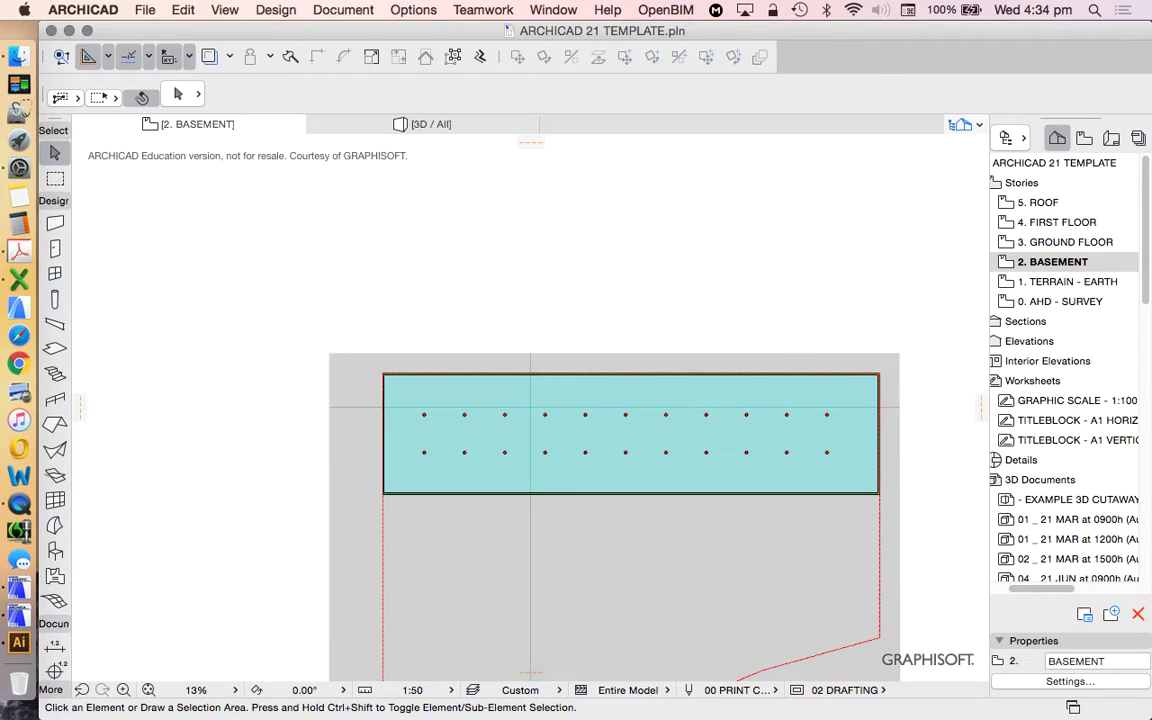
scroll(530, 407, up, 10)
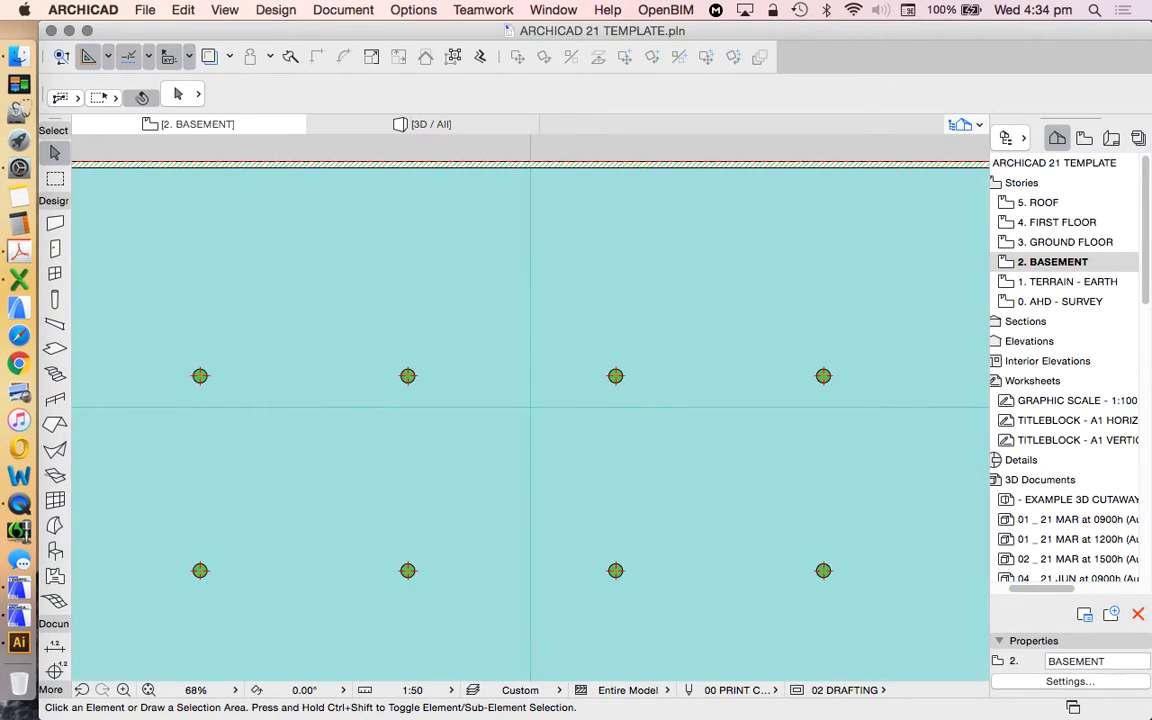
scroll(530, 407, down, 10)
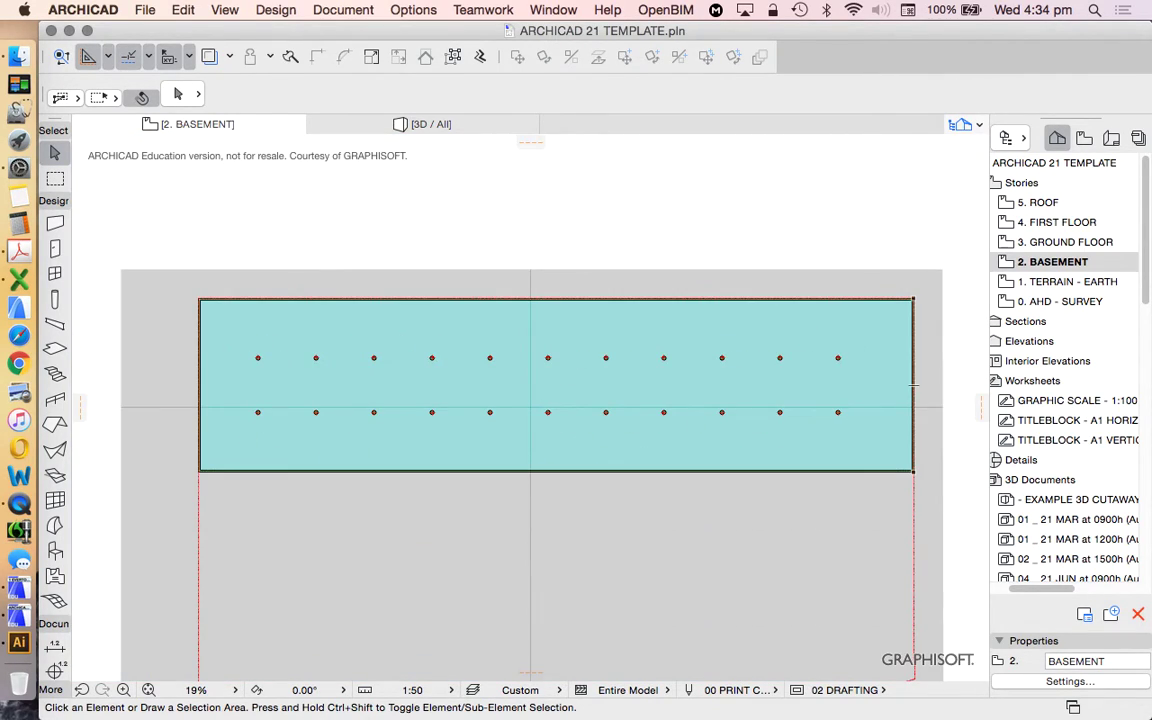
scroll(530, 407, up, 4)
scroll(530, 407, down, 3)
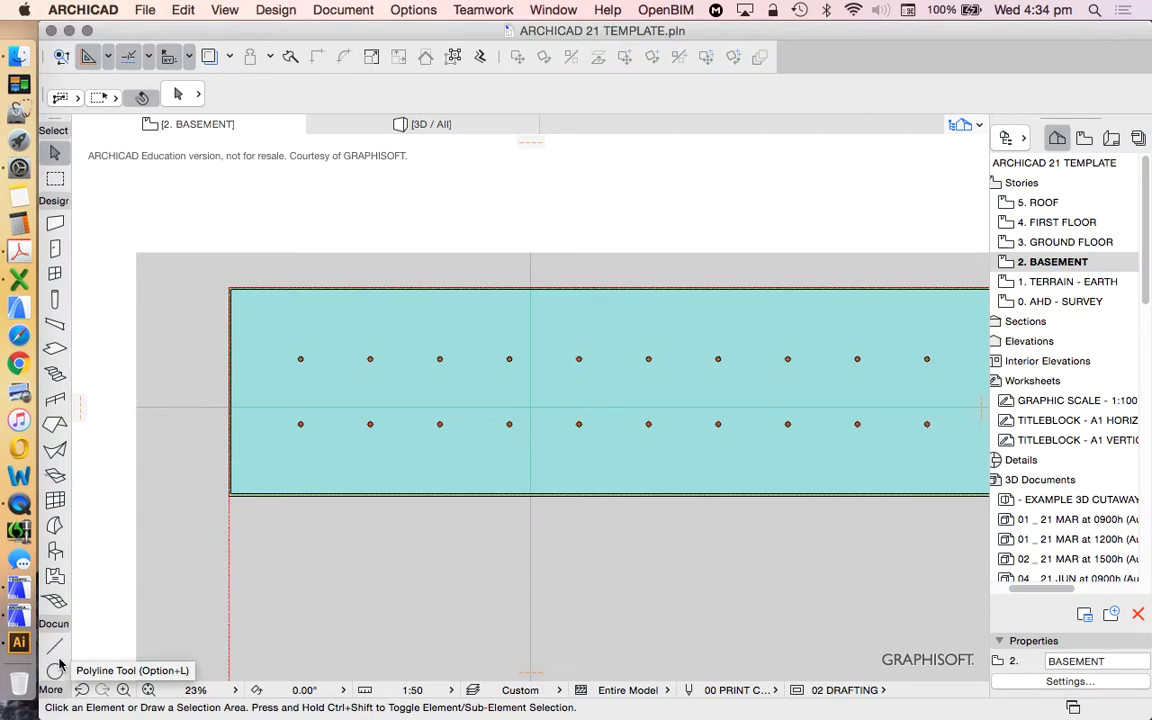
click(55, 646)
scroll(194, 437, up, 3)
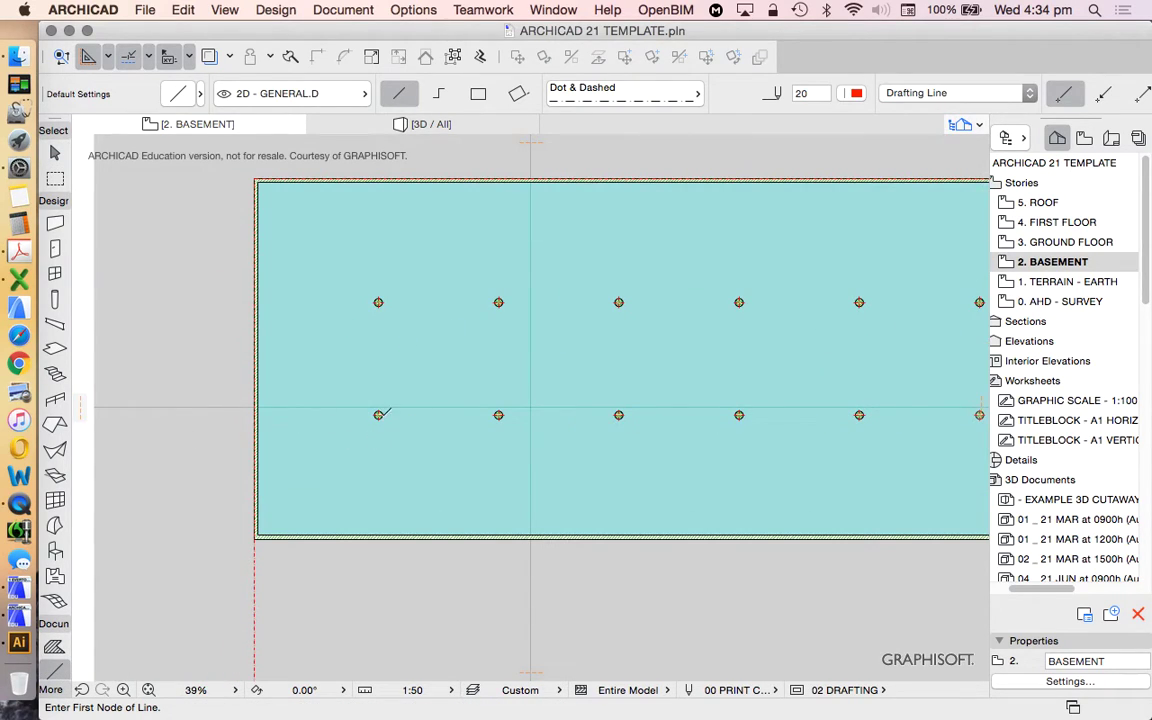
click(378, 414)
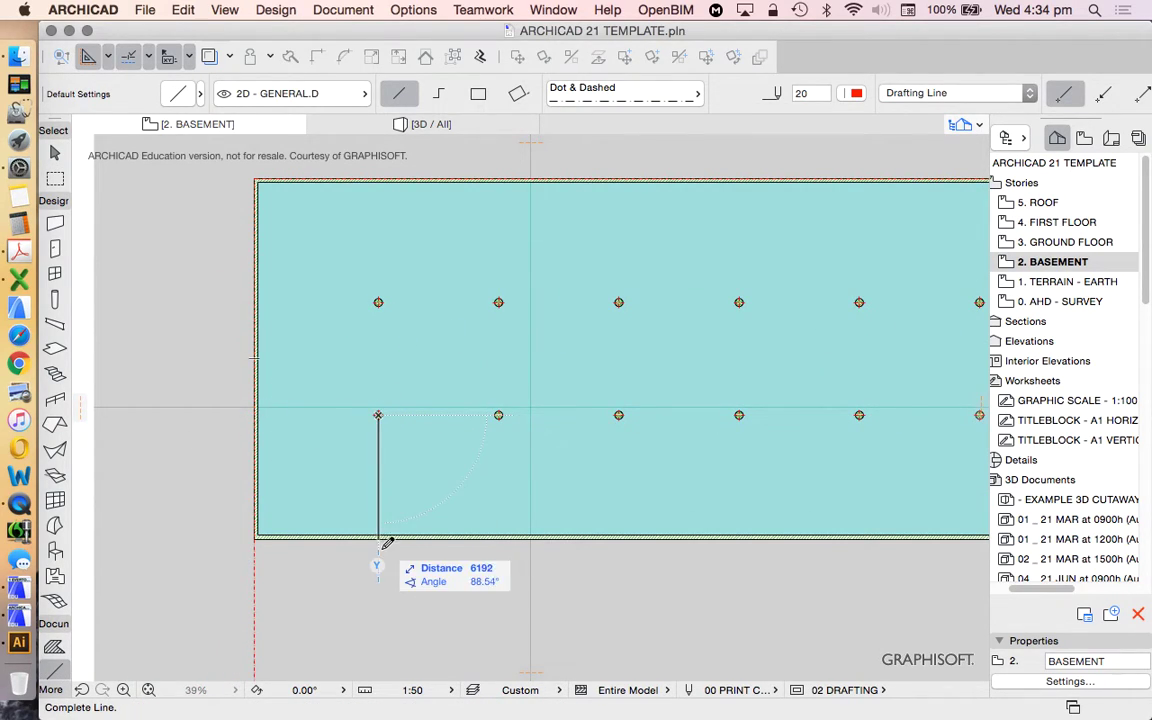
key(Escape)
click(378, 302)
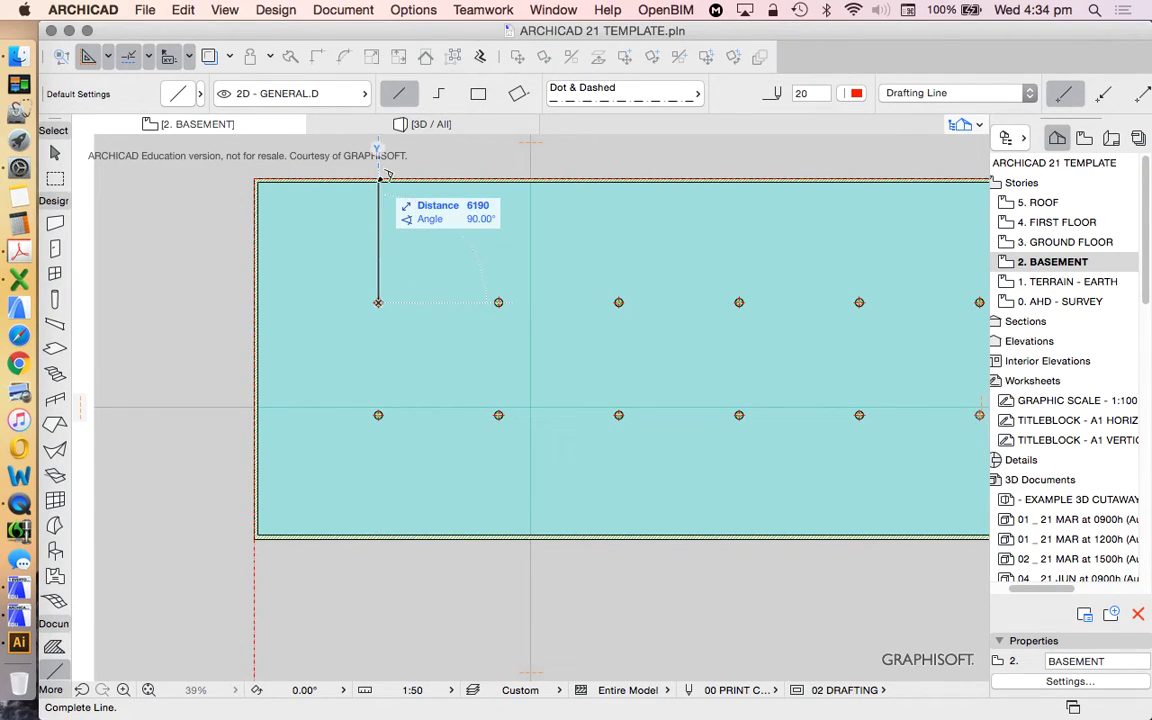
key(Escape)
scroll(342, 347, down, 4)
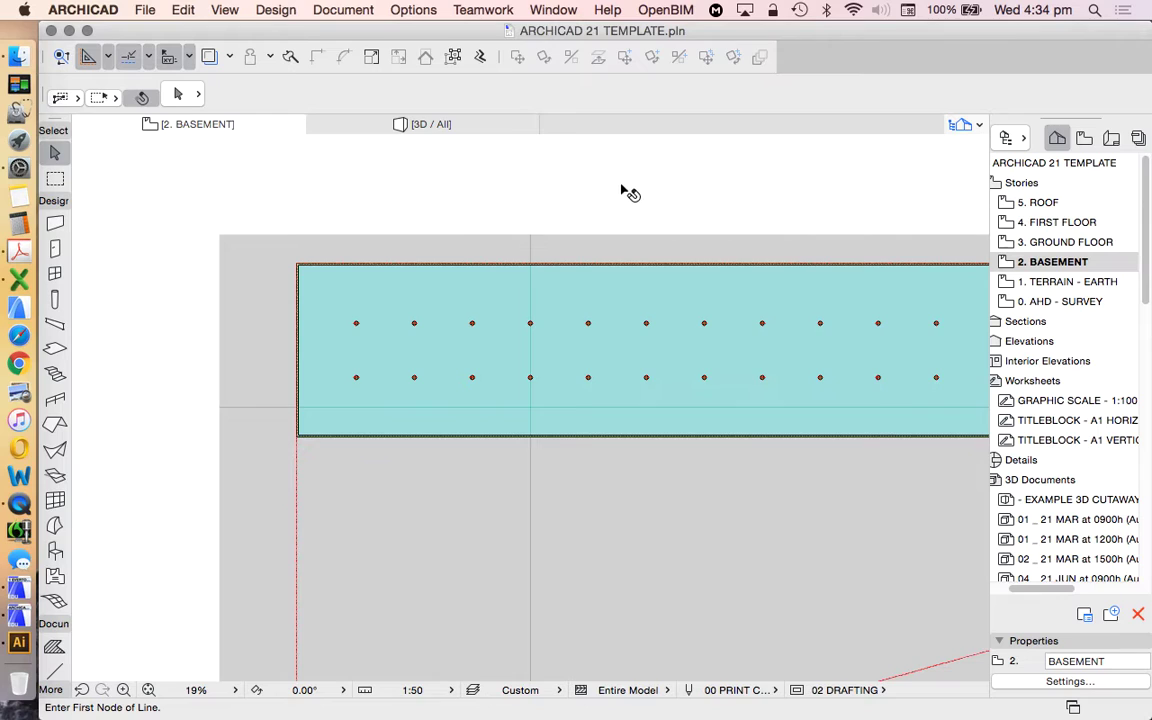
right_click(678, 188)
- Show the whole basement model in 3D and orbit around it
click(775, 449)
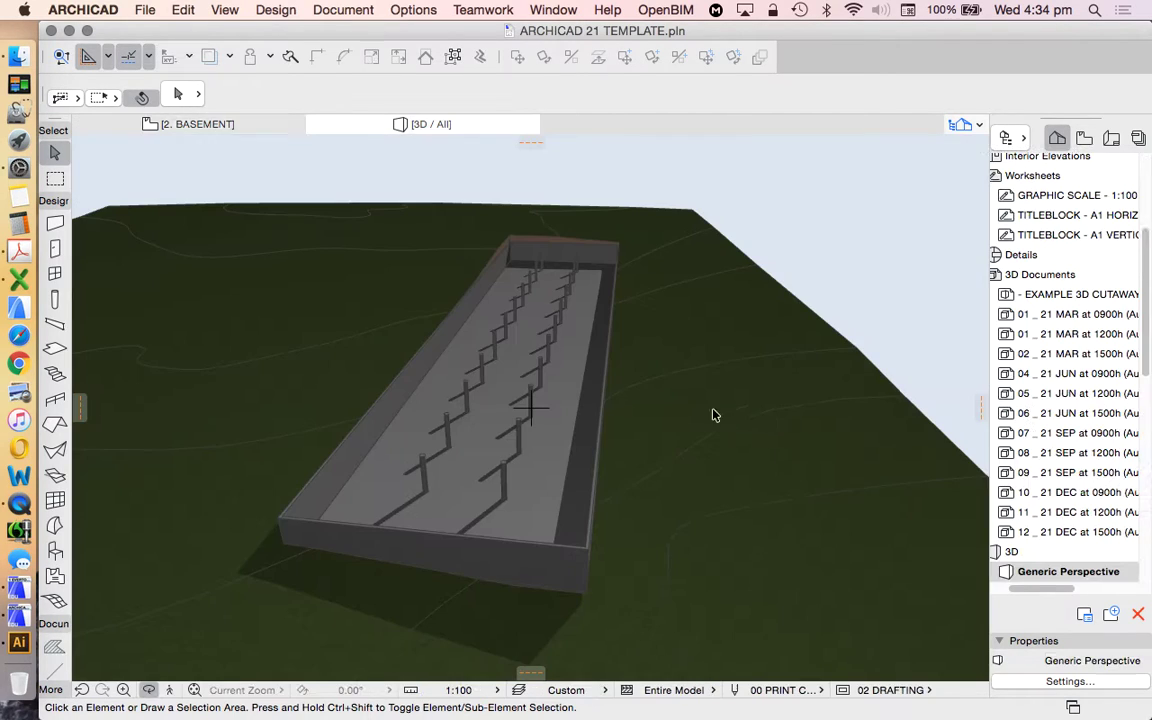
shift+middle_drag(378, 515, 393, 468)
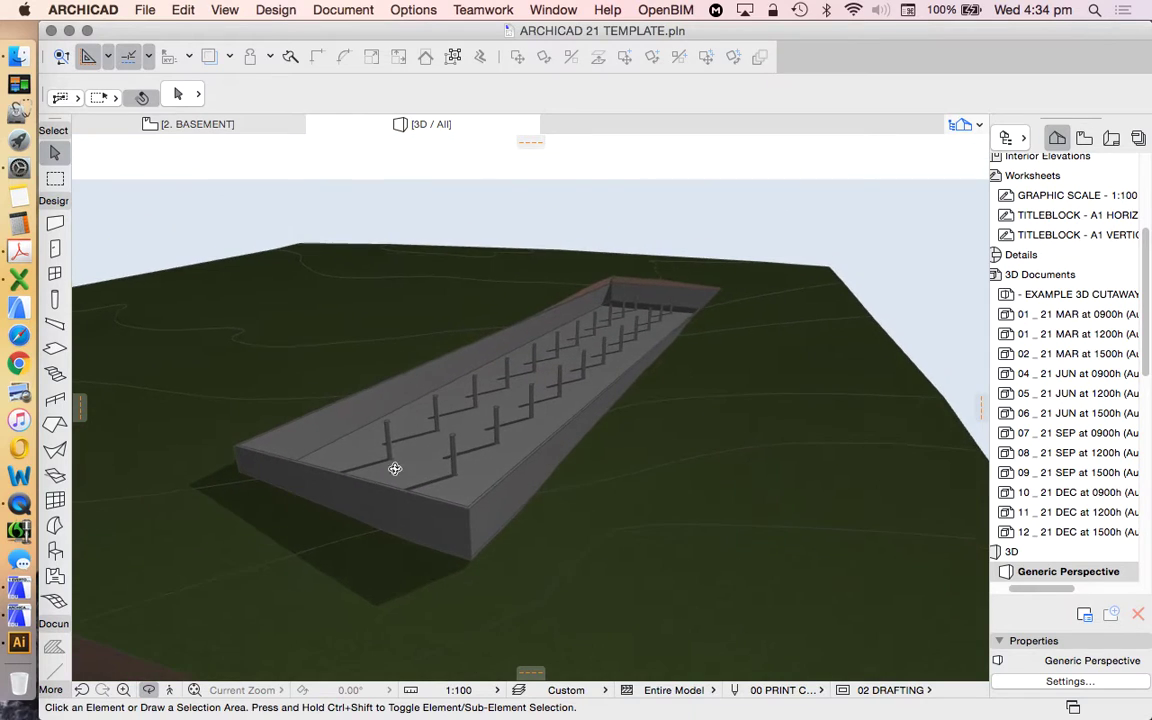
scroll(430, 449, up, 3)
scroll(453, 397, up, 3)
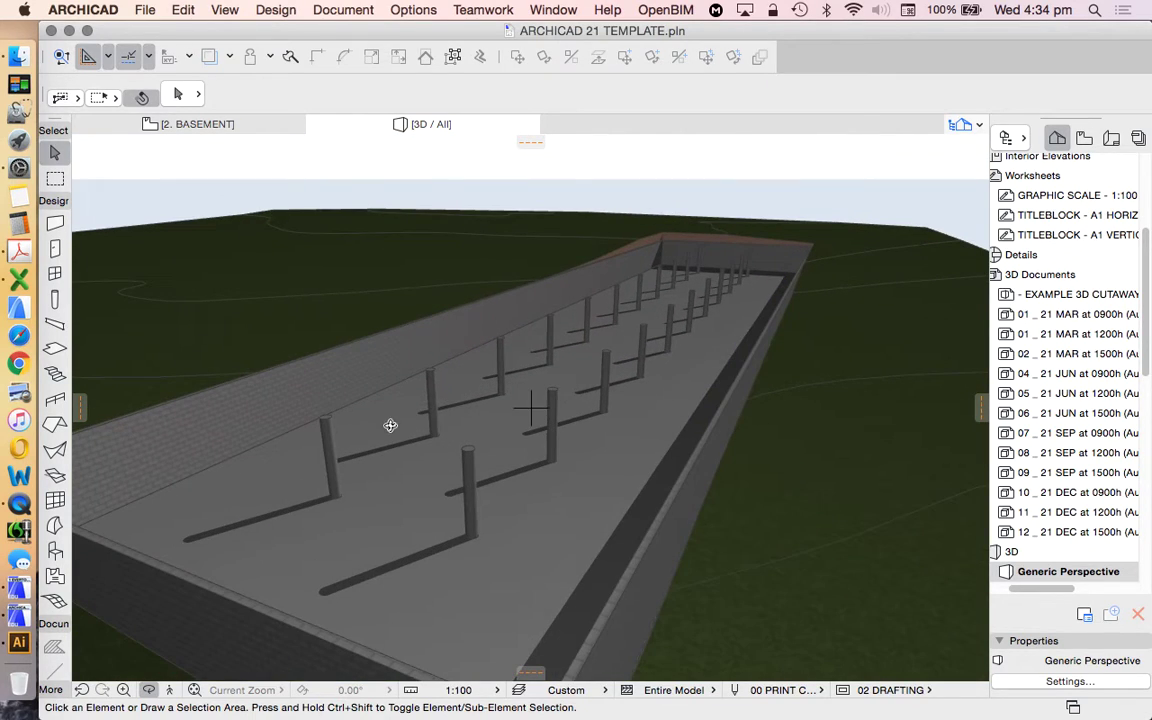
shift+middle_drag(391, 424, 545, 428)
scroll(296, 291, down, 5)
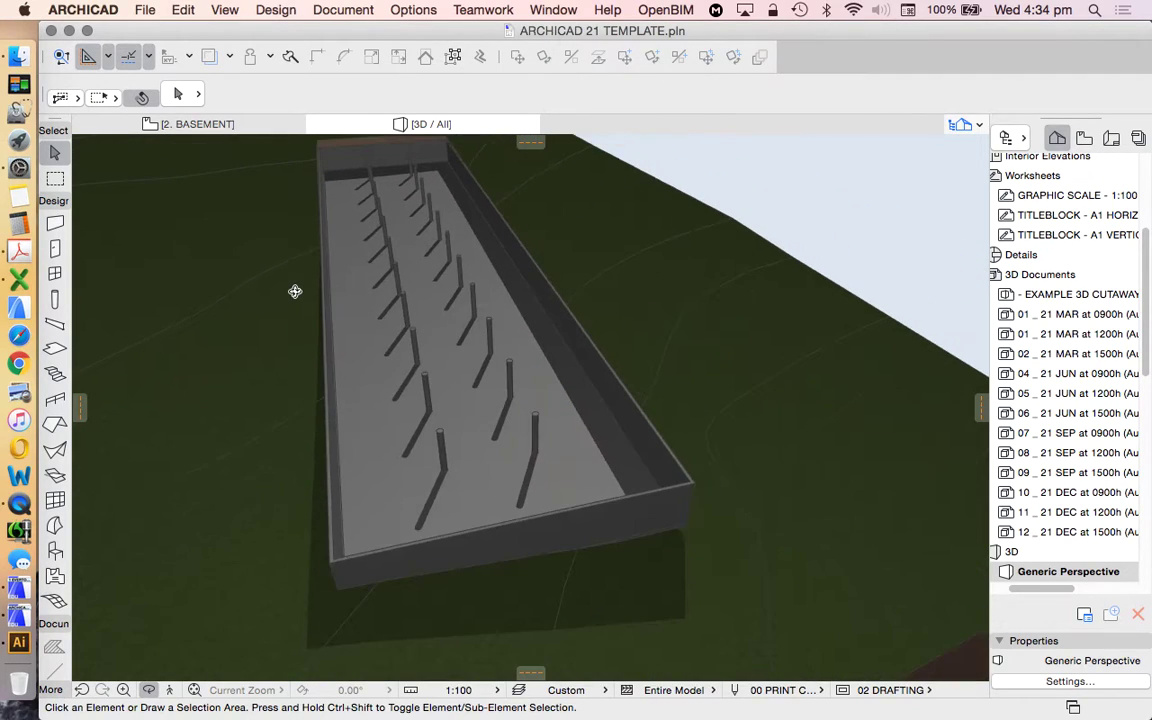
shift+middle_drag(314, 422, 432, 415)
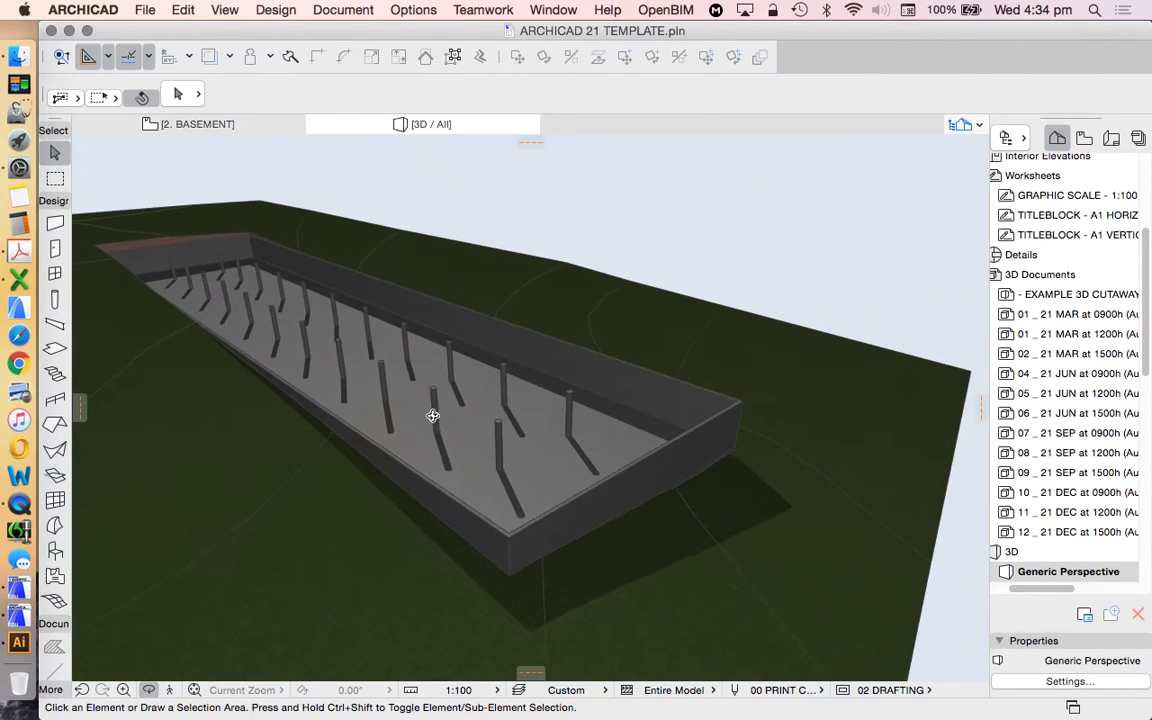
- Select the basement walls, the slab and a single column to inspect them
click(609, 496)
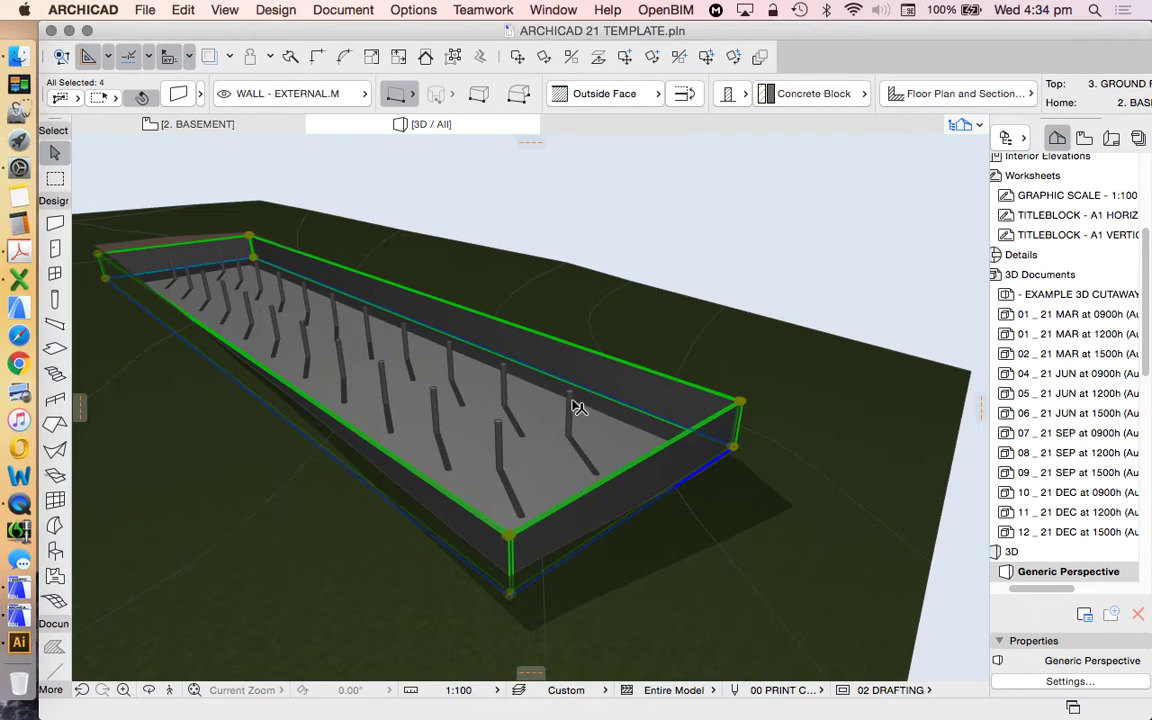
key(Escape)
click(570, 458)
click(569, 408)
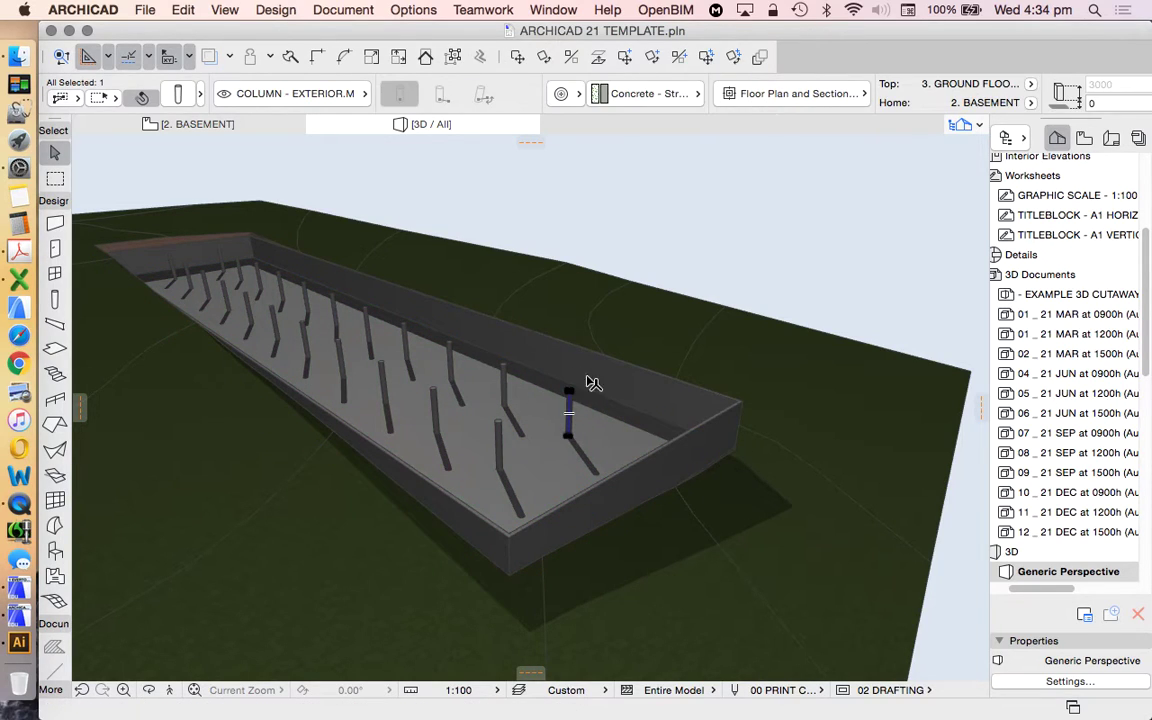
- Select all 22 columns with the Column tool and group them via Edit > Grouping > Group
key(Escape)
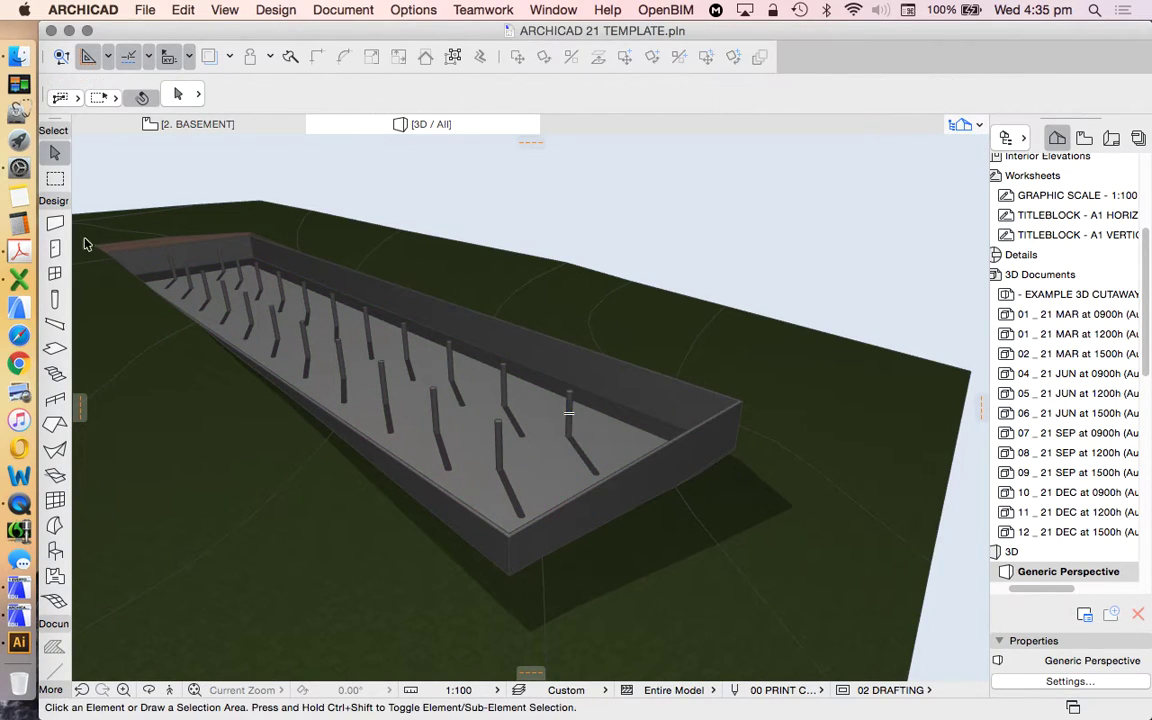
click(55, 300)
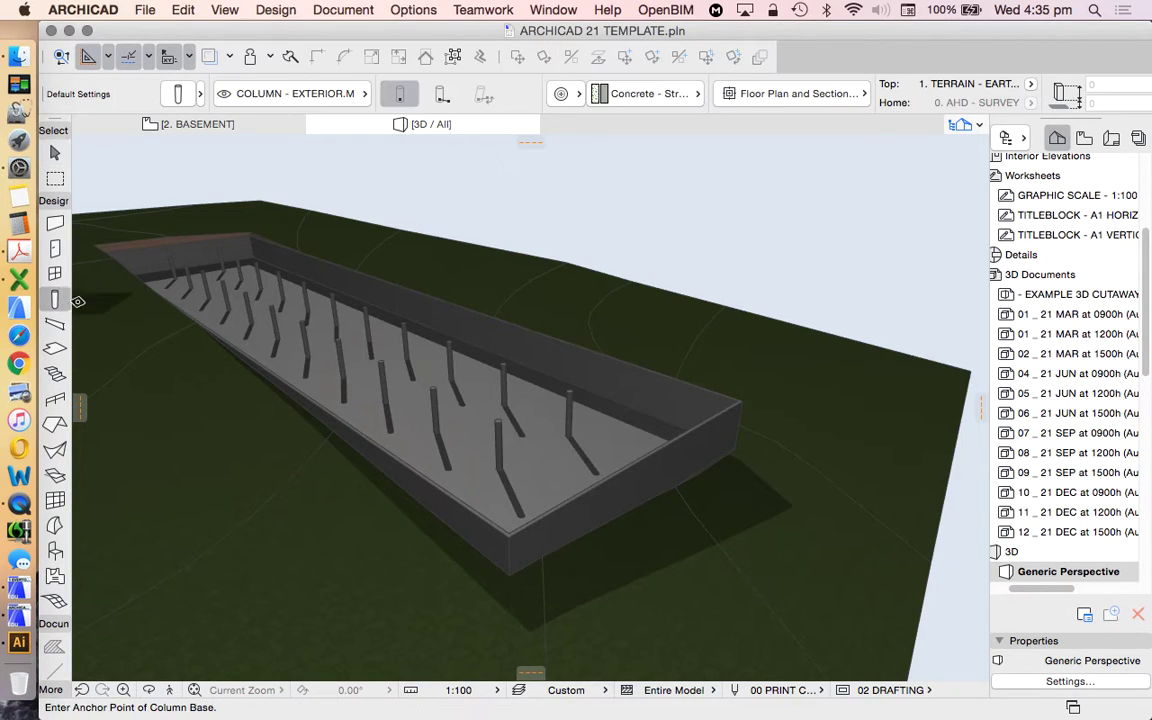
key(super+a)
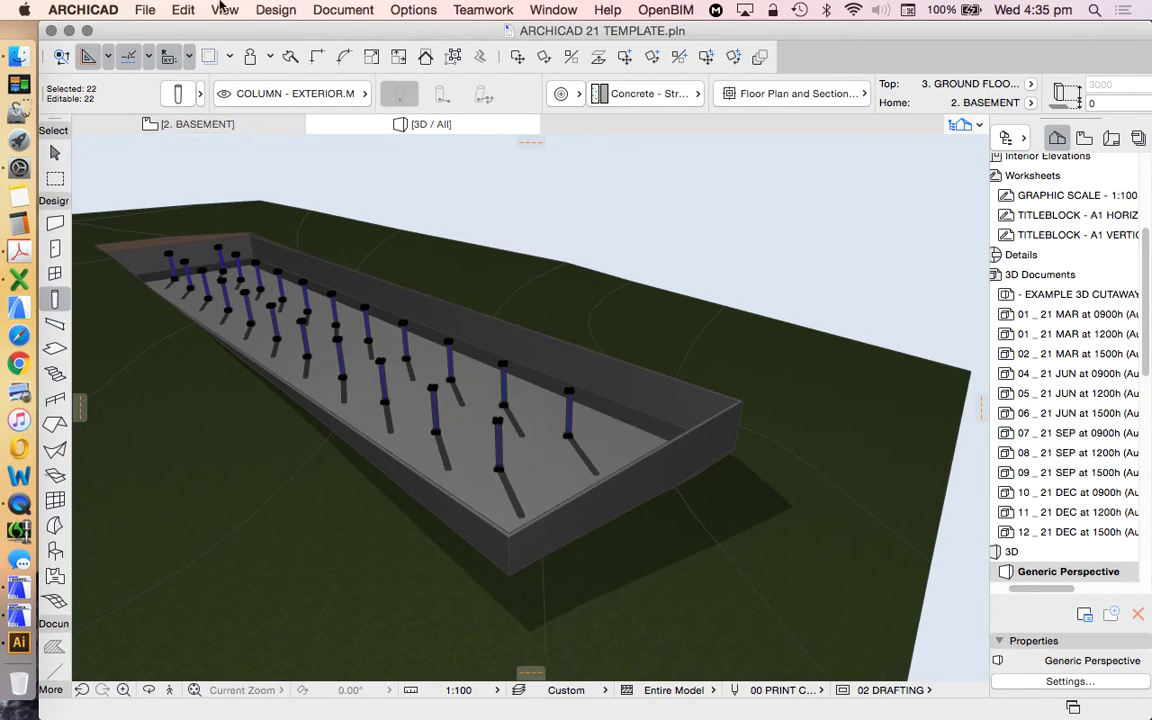
click(183, 9)
mouse_move(220, 260)
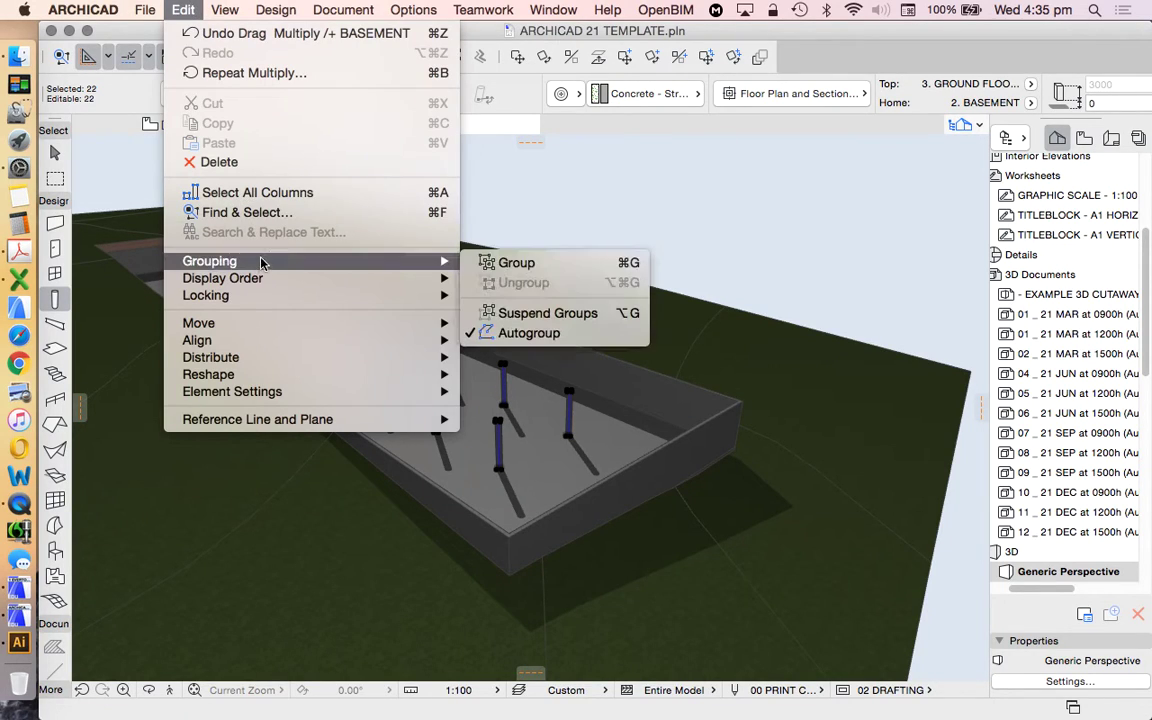
click(515, 260)
key(Escape)
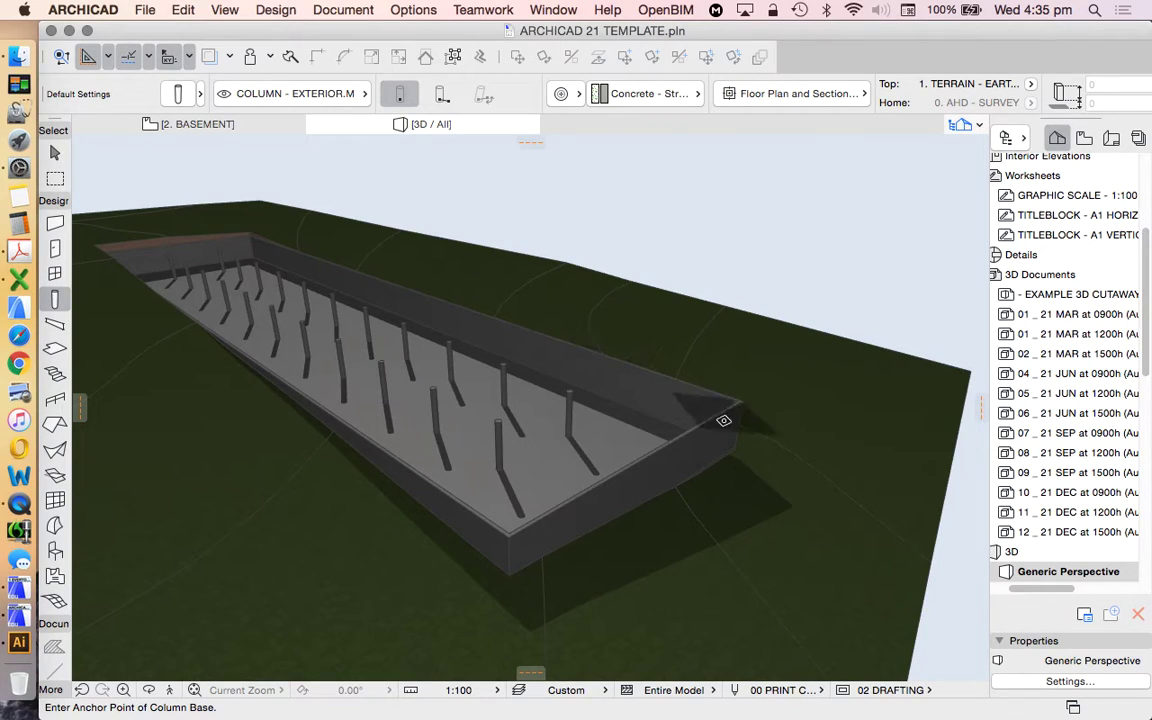
key(Escape)
click(681, 440)
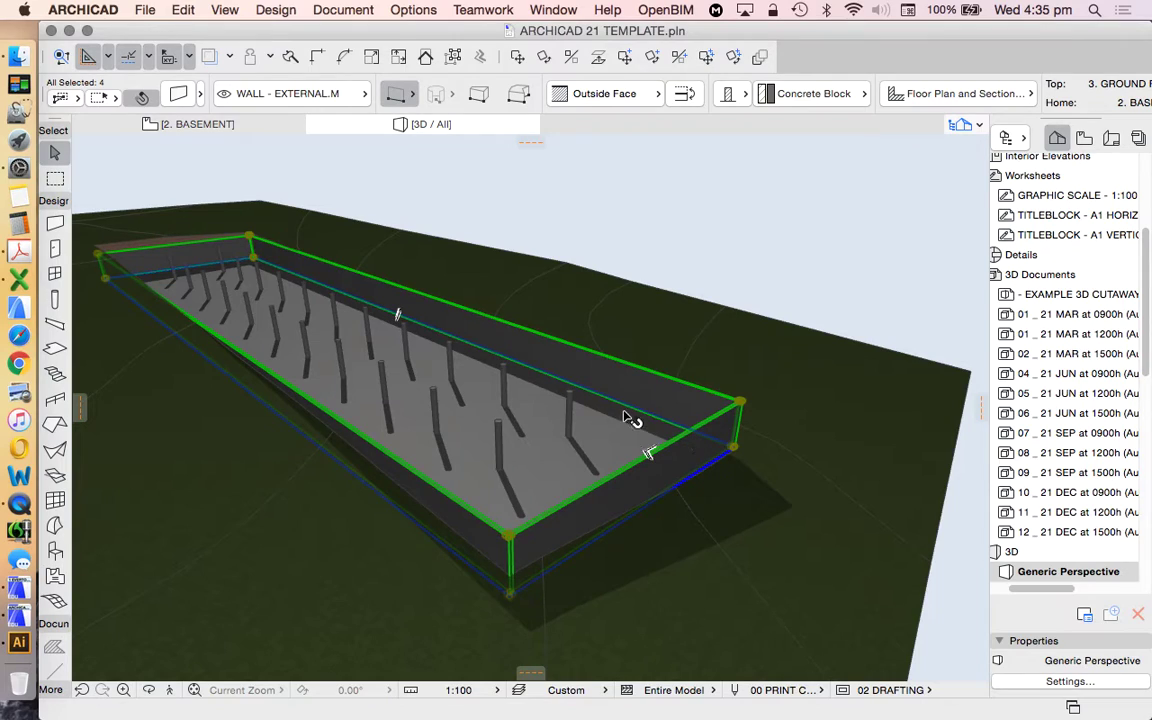
click(176, 93)
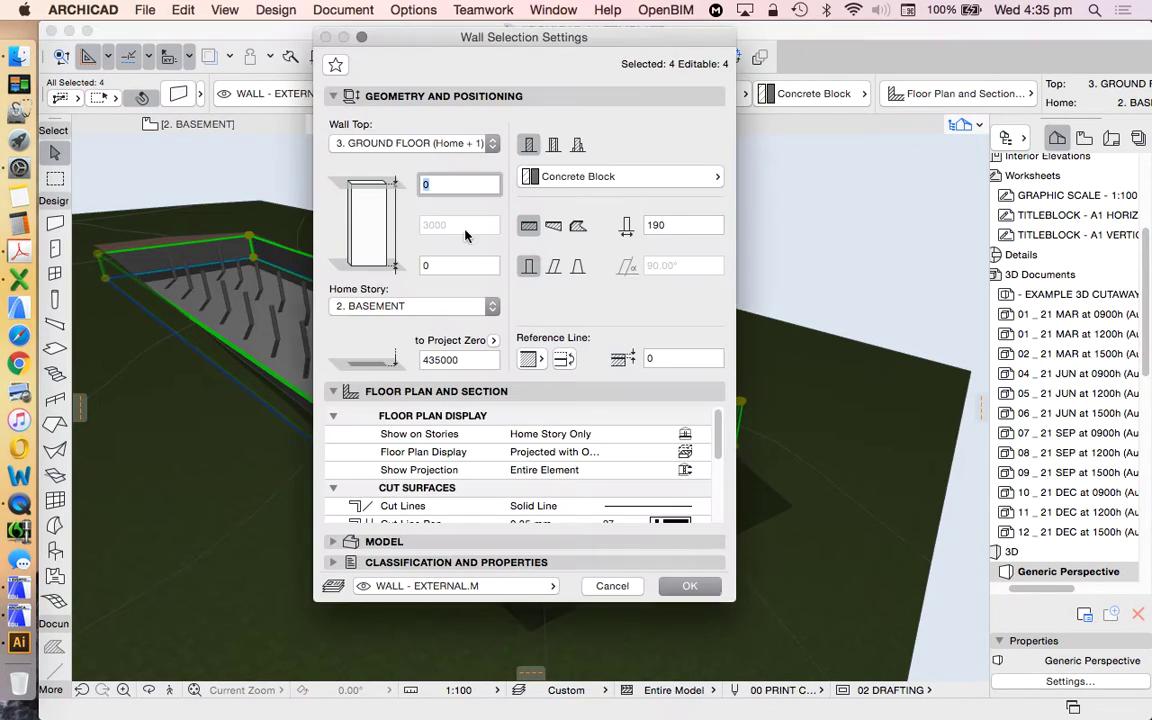
click(555, 266)
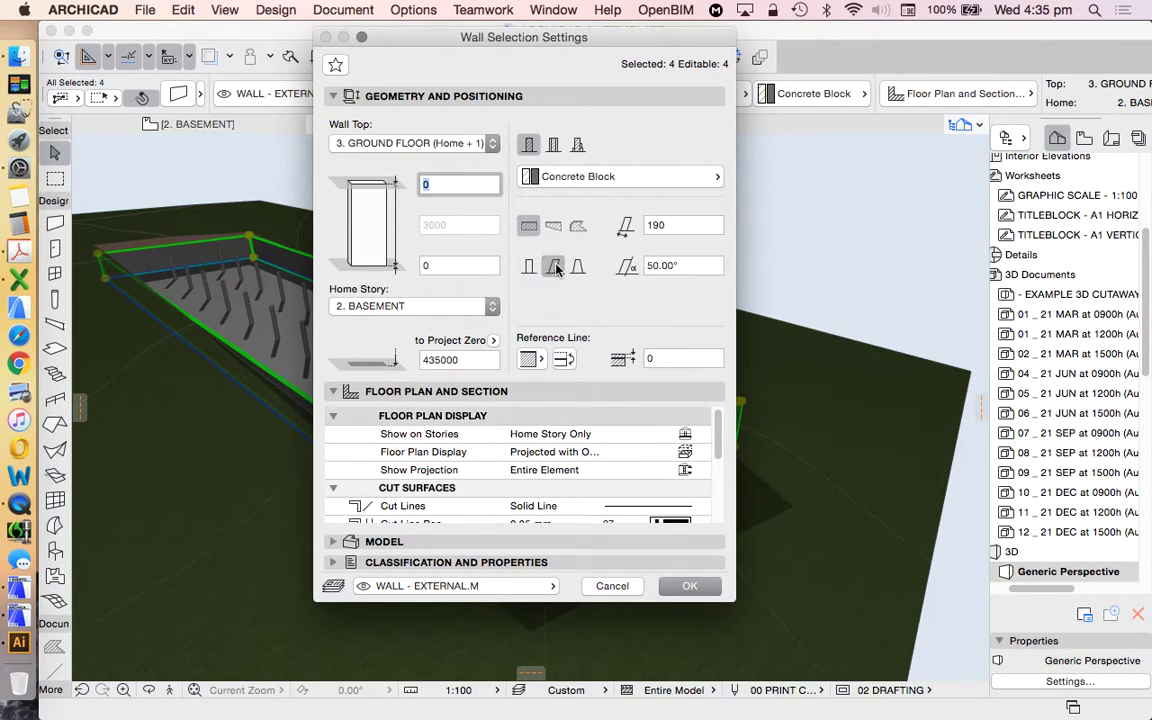
click(697, 268)
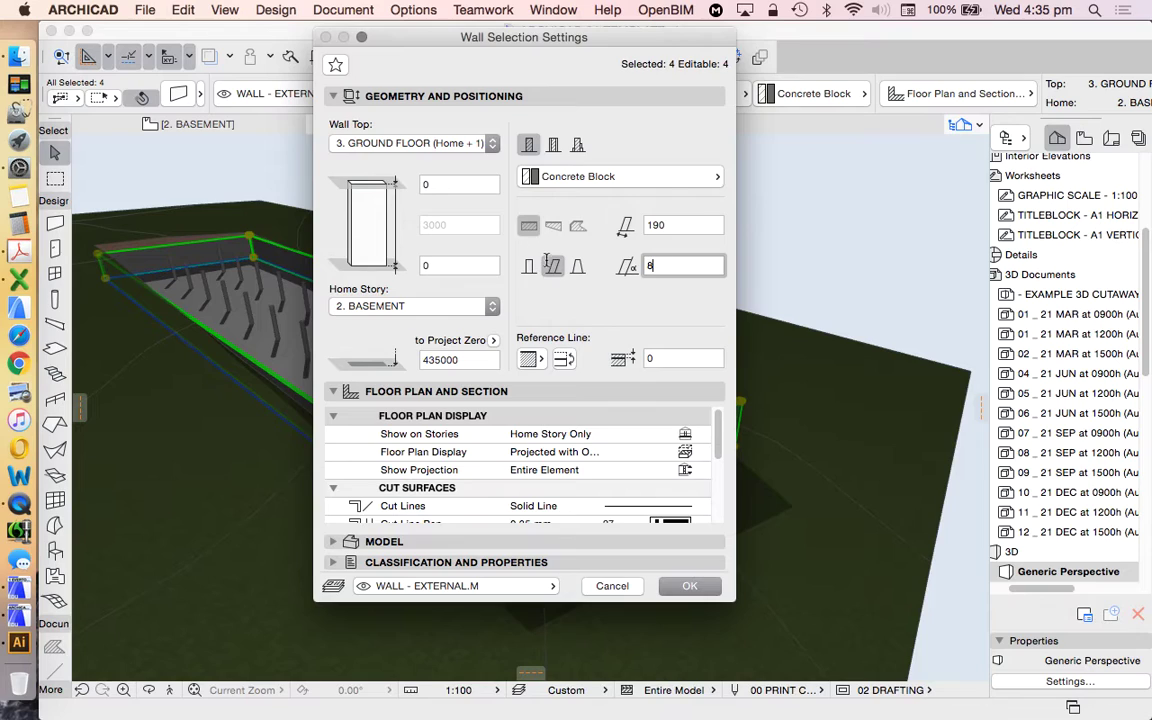
key(Return)
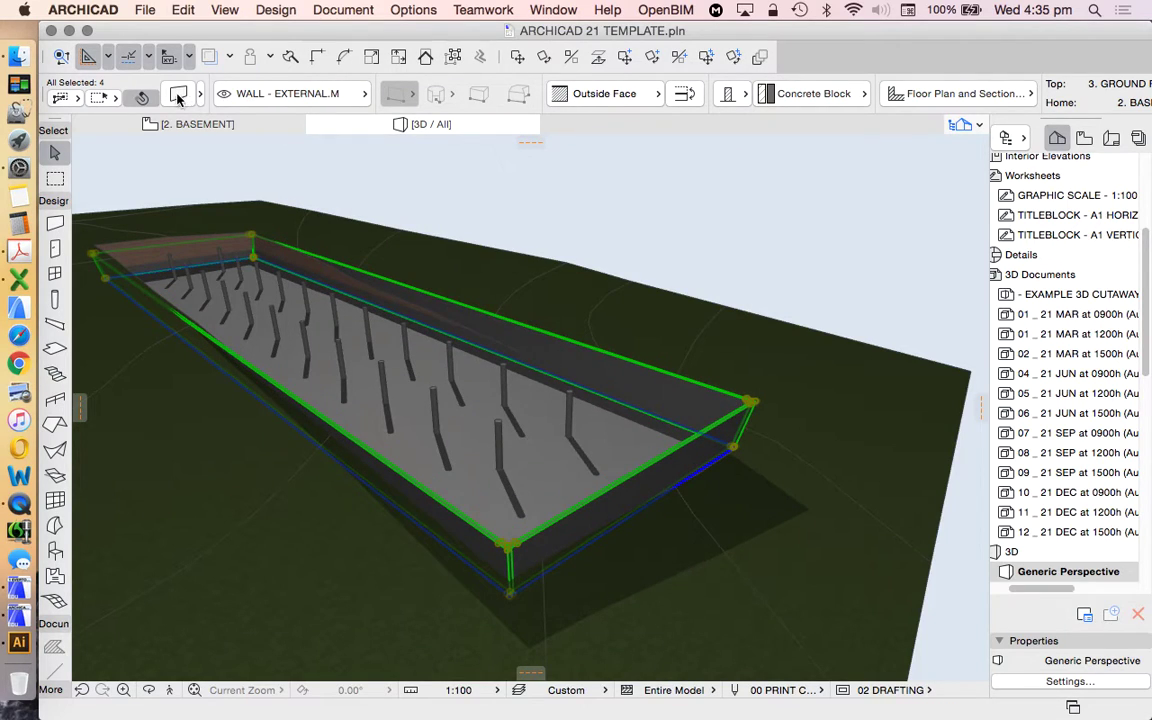
click(178, 95)
click(684, 267)
text(100)
key(Return)
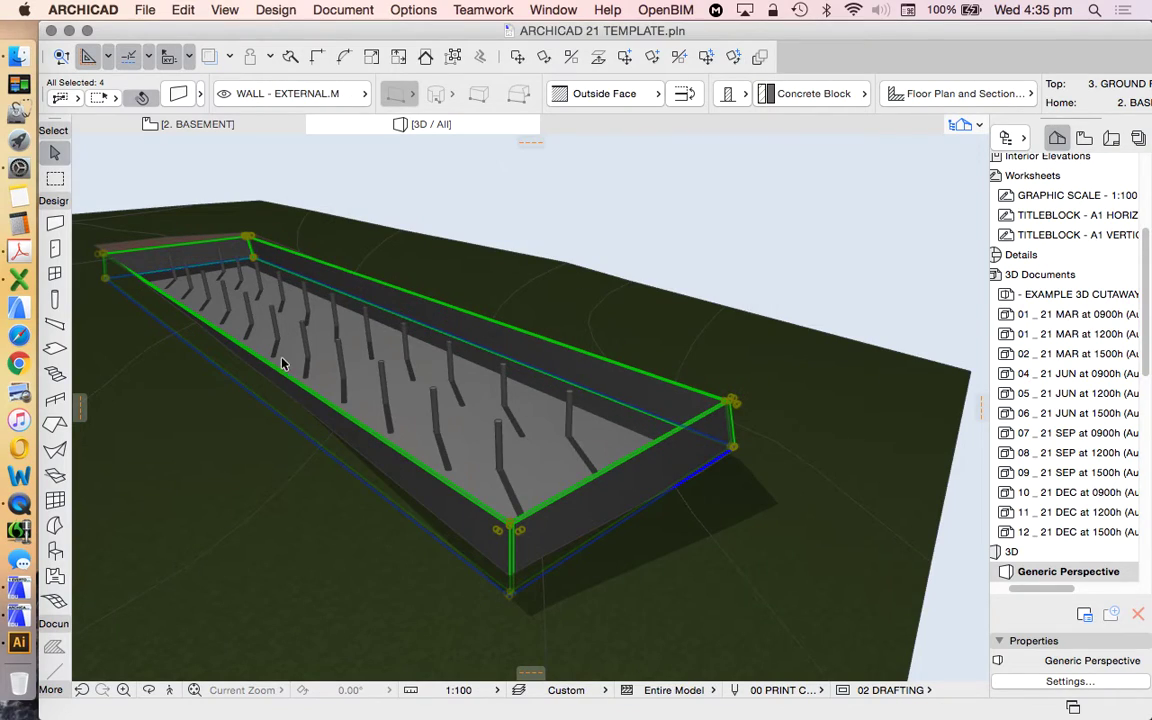
click(161, 88)
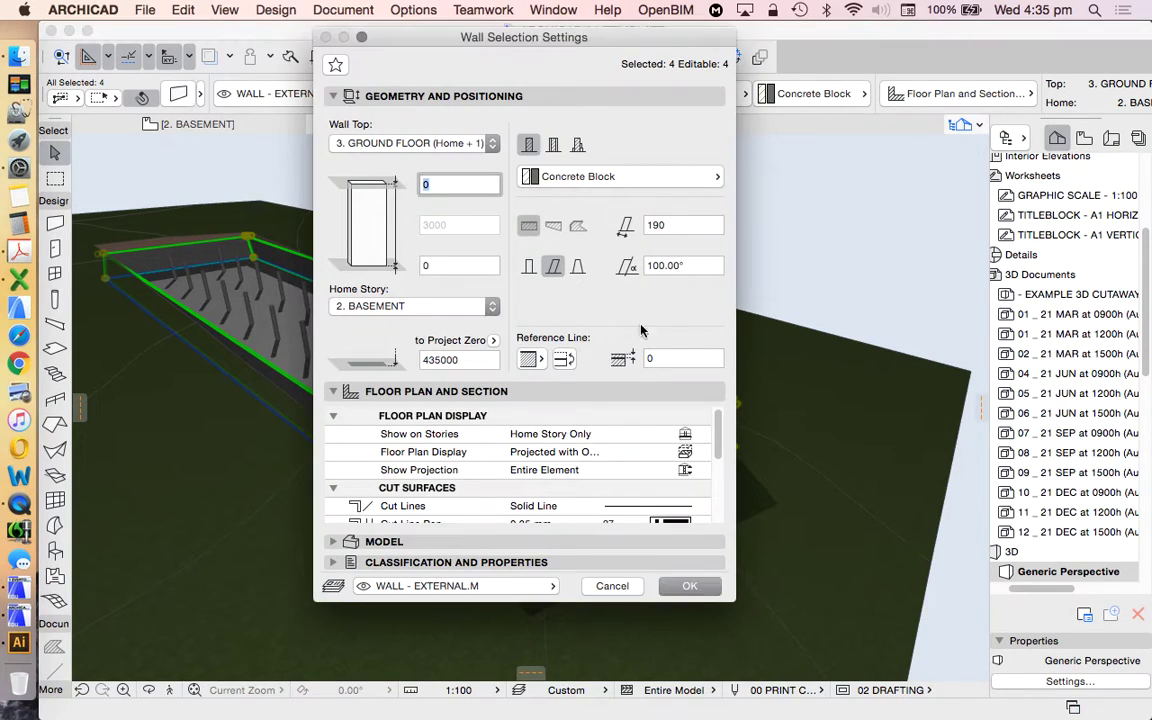
click(528, 265)
key(Return)
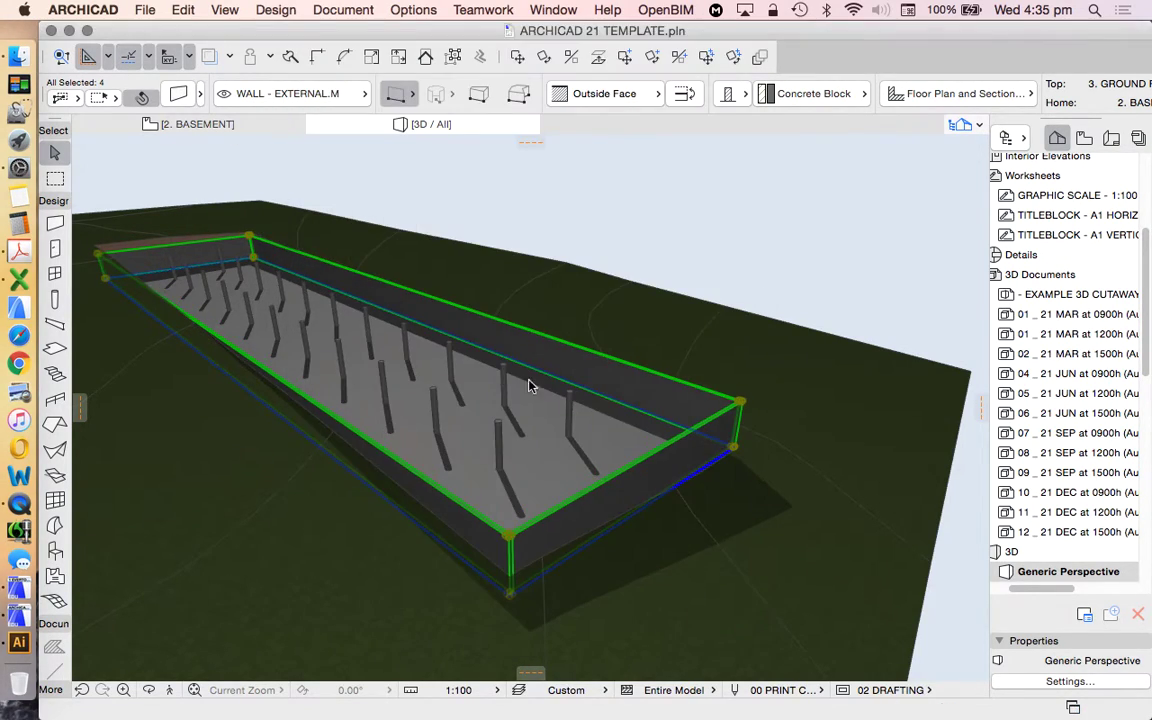
key(Escape)
click(570, 400)
- Make the selected columns slanted, adjusting the slant angle to 75°
click(168, 90)
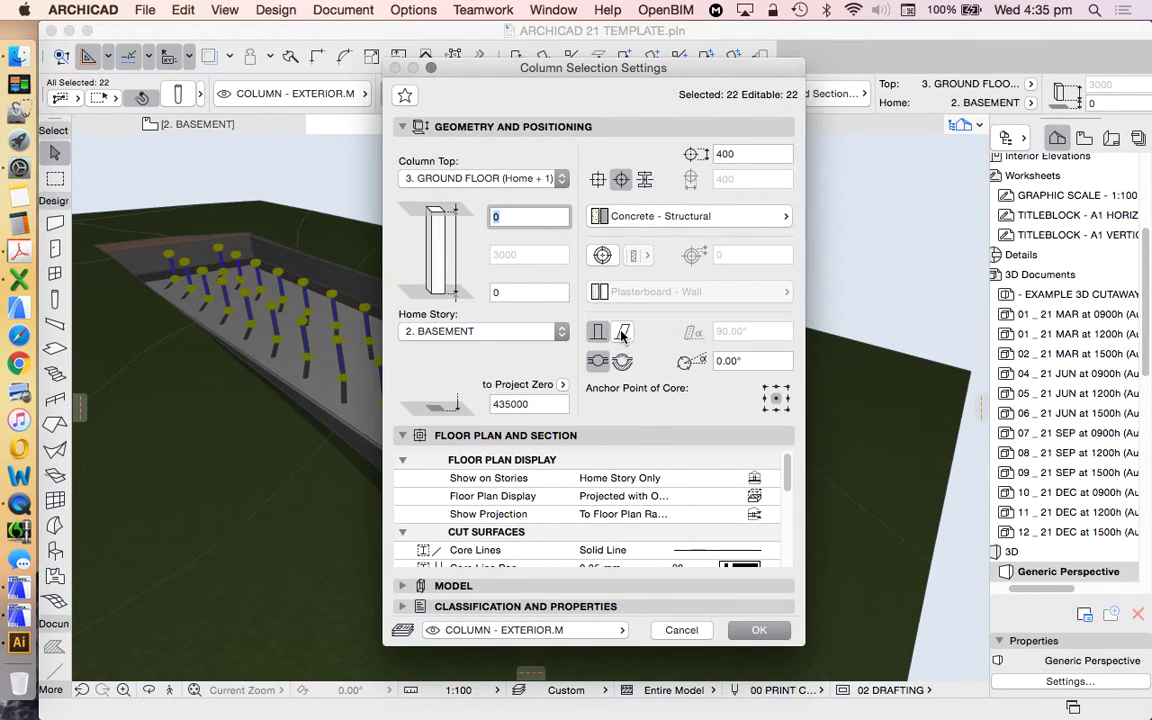
click(623, 333)
double_click(730, 331)
text(90)
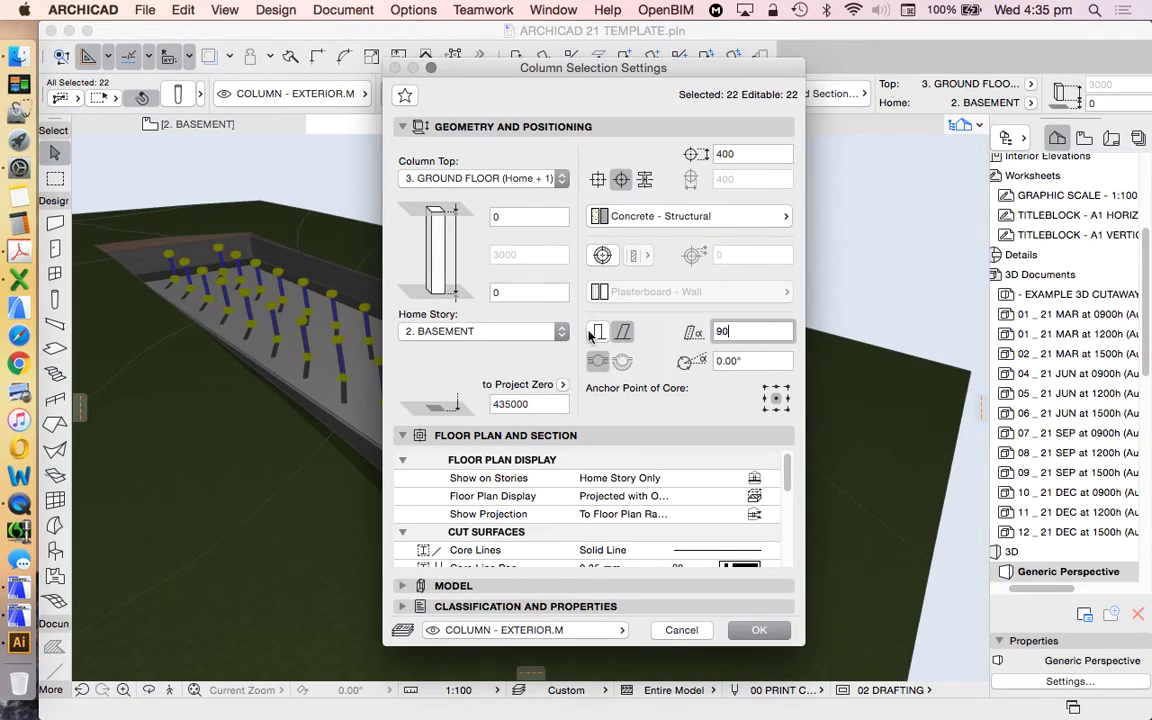
key(Return)
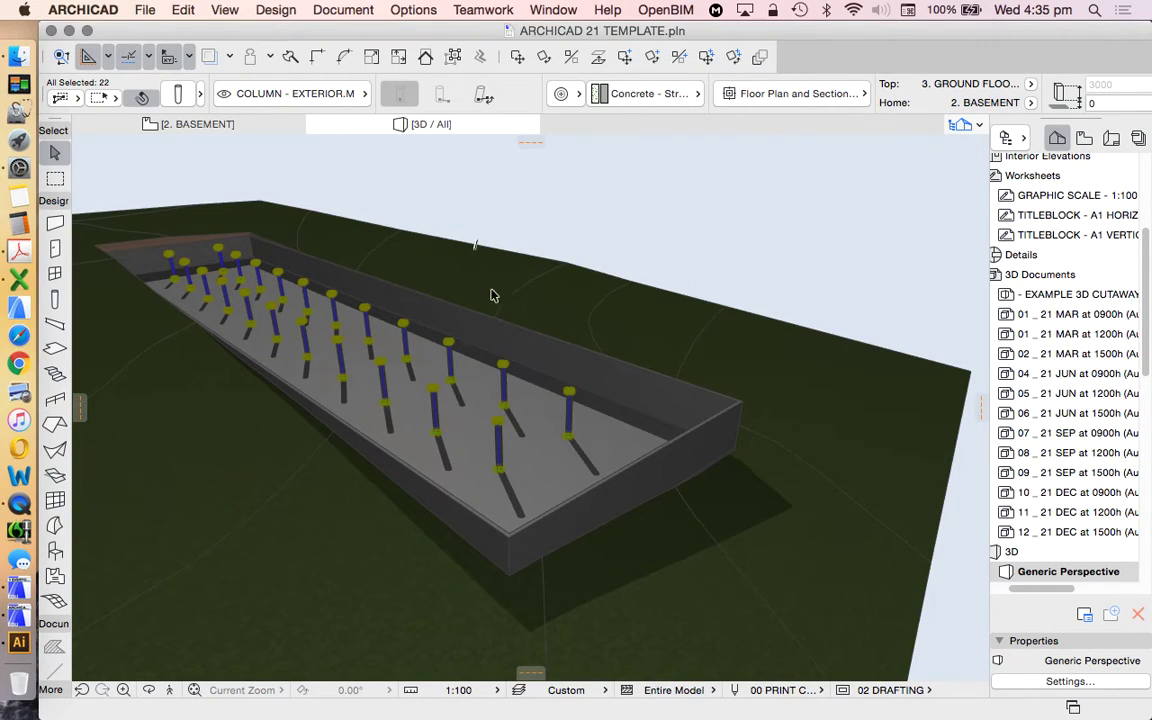
click(175, 97)
click(755, 338)
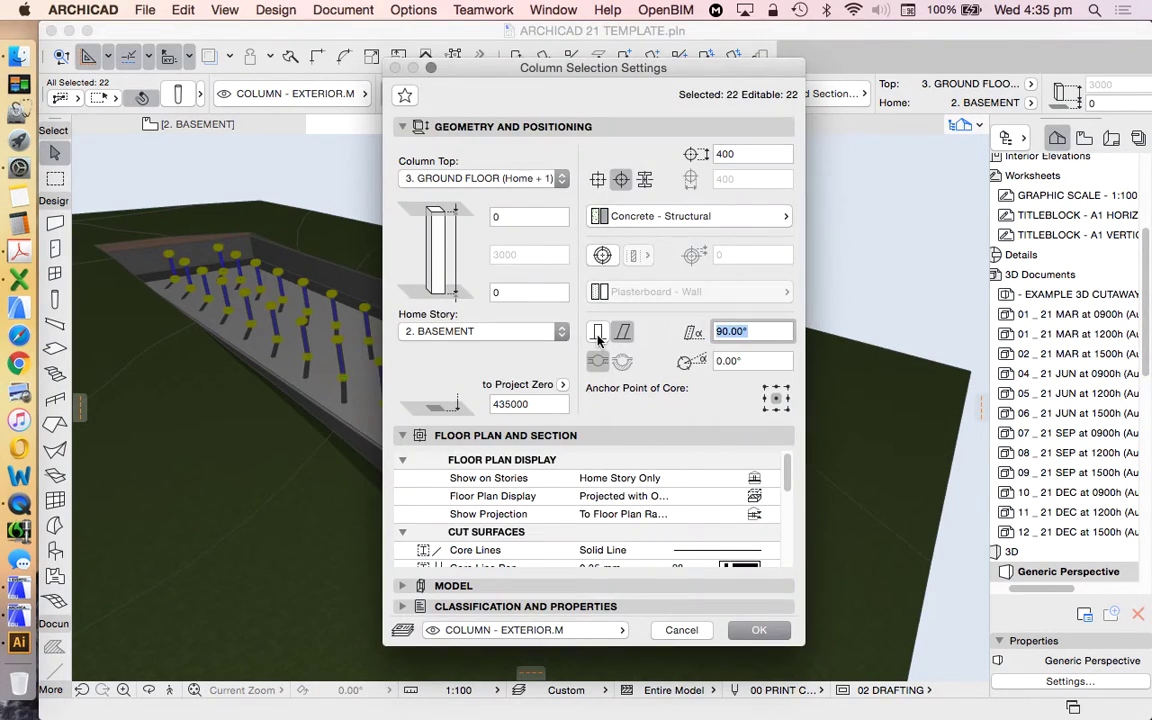
text(75)
key(Return)
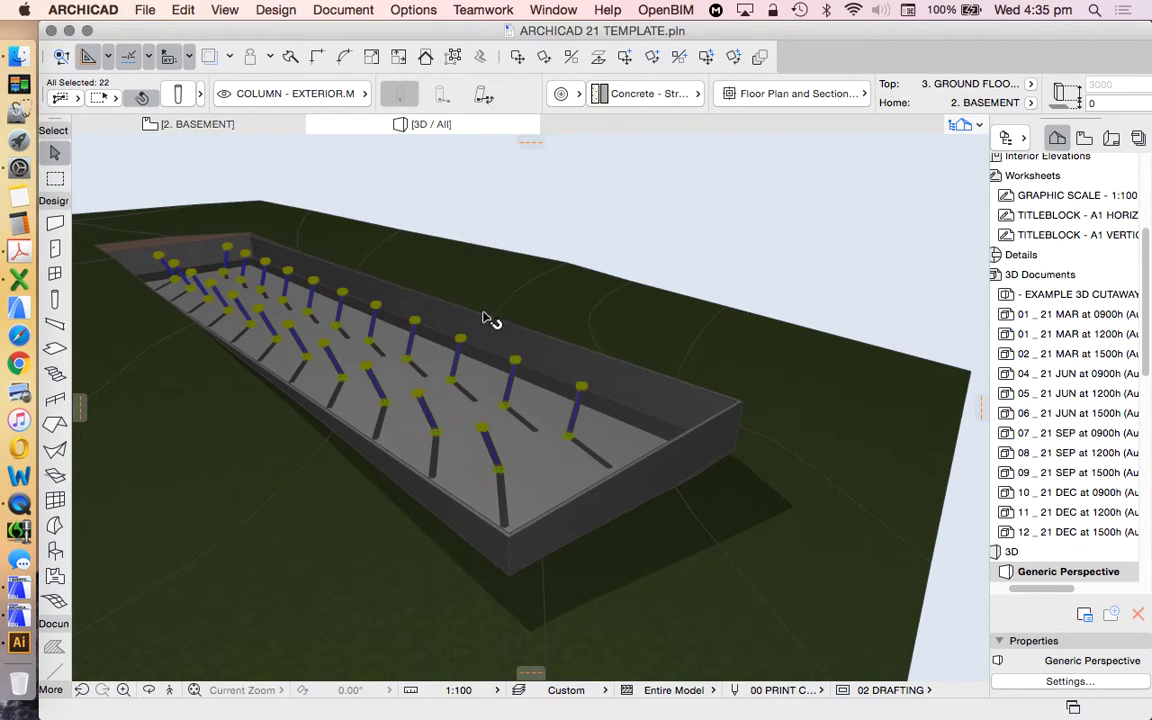
- Set the slanted columns' rotation to 45° in Column Selection Settings
shift+middle_drag(476, 399, 504, 383)
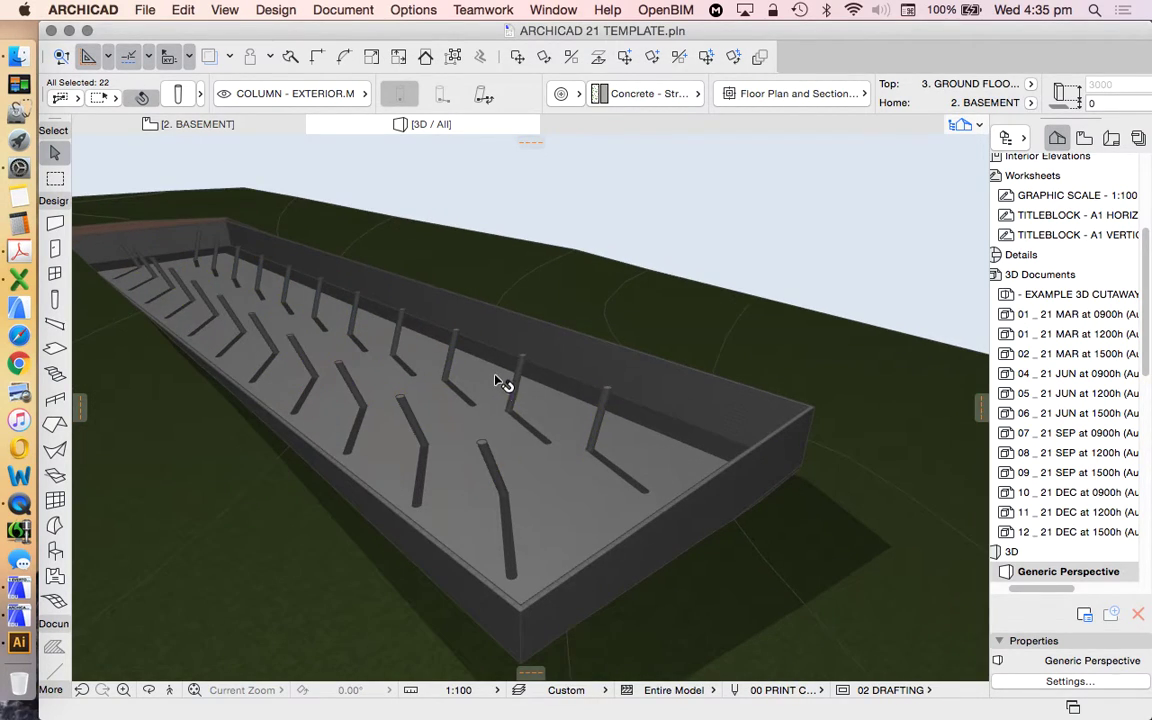
click(177, 90)
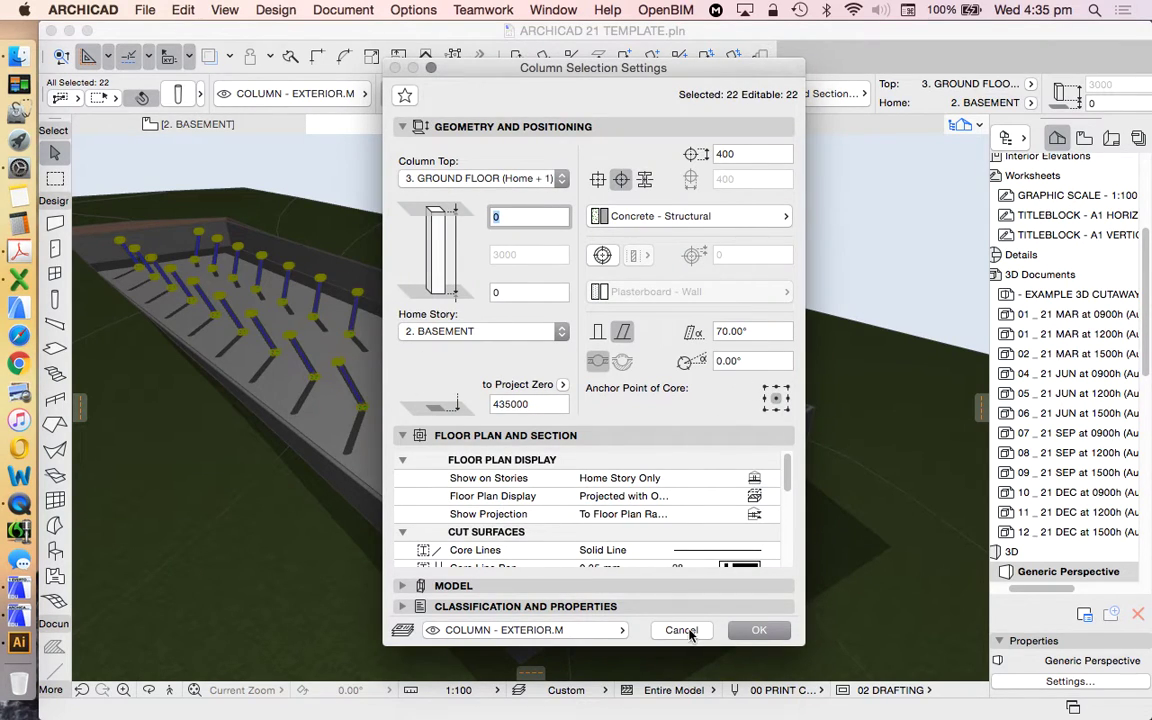
drag(588, 60, 1006, 217)
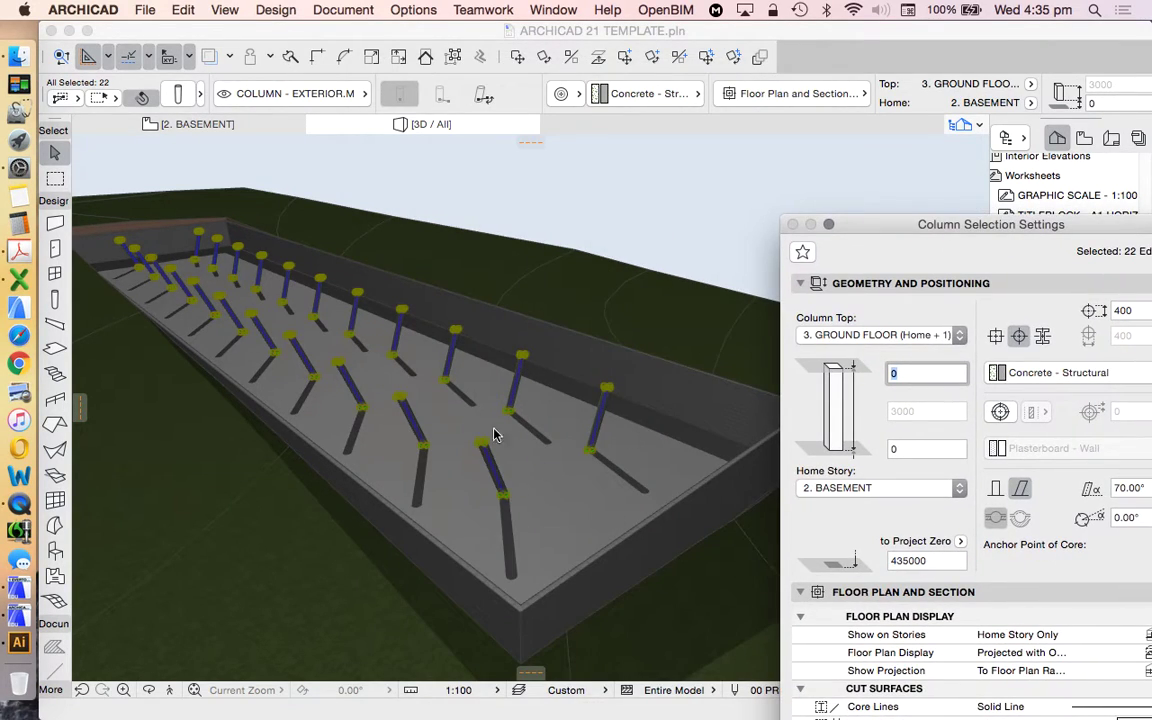
drag(915, 226, 599, 52)
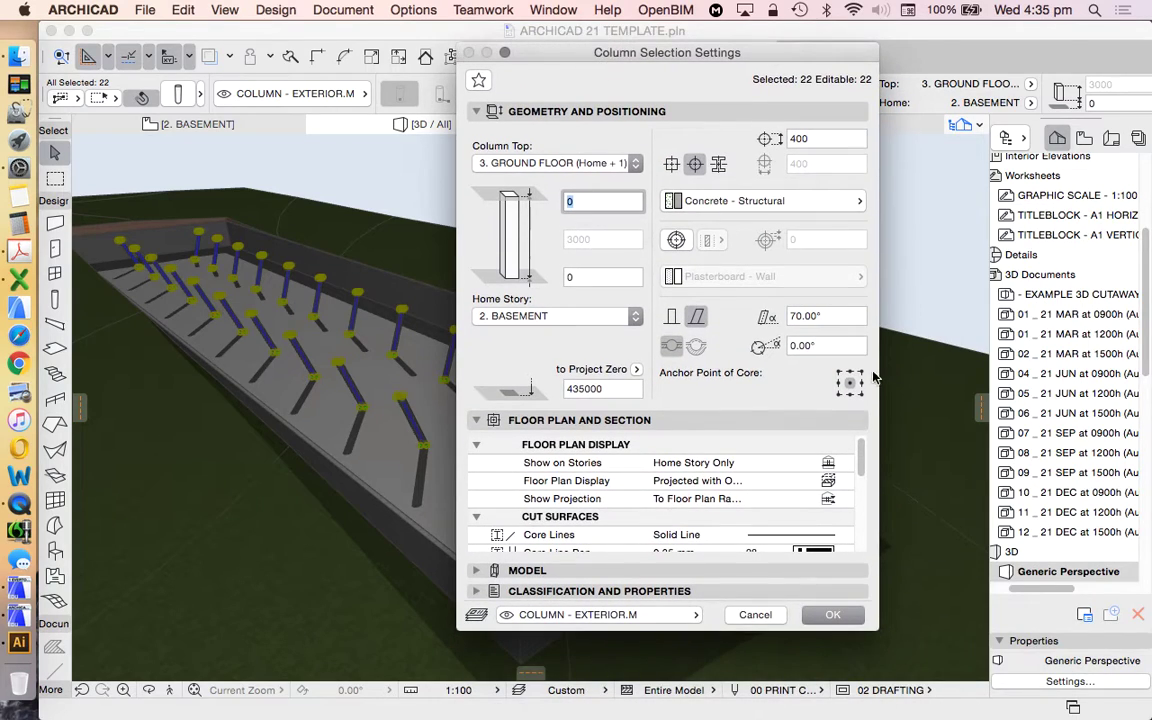
click(822, 346)
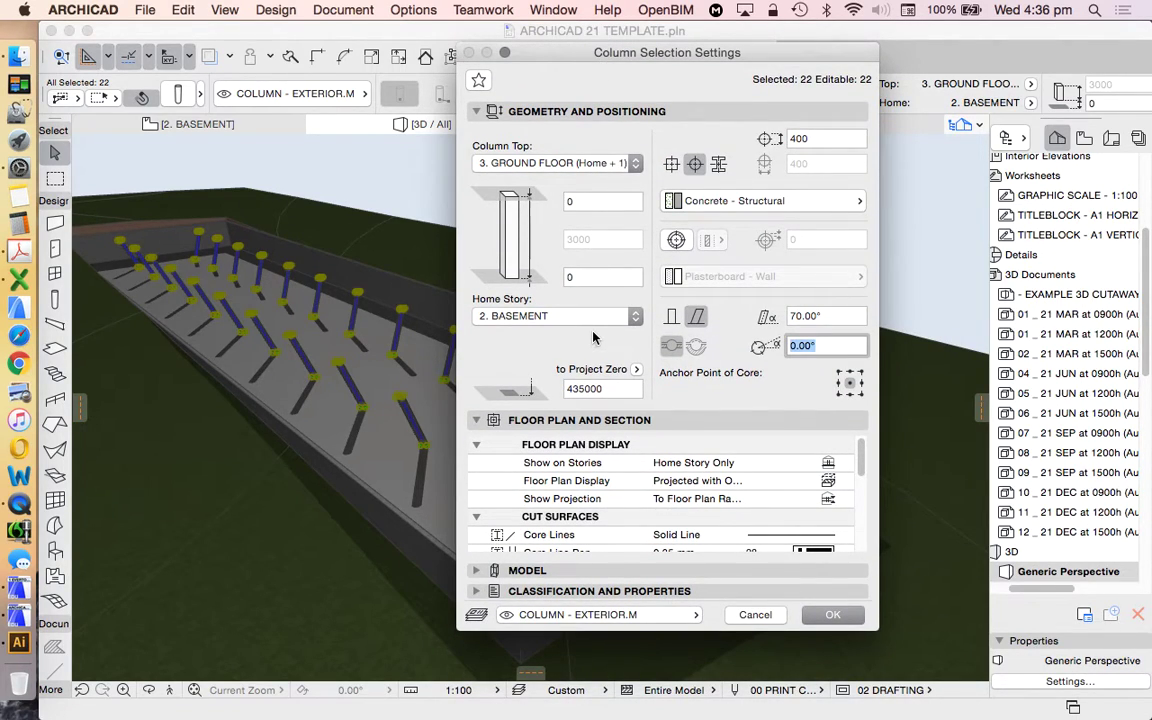
text(45)
key(Return)
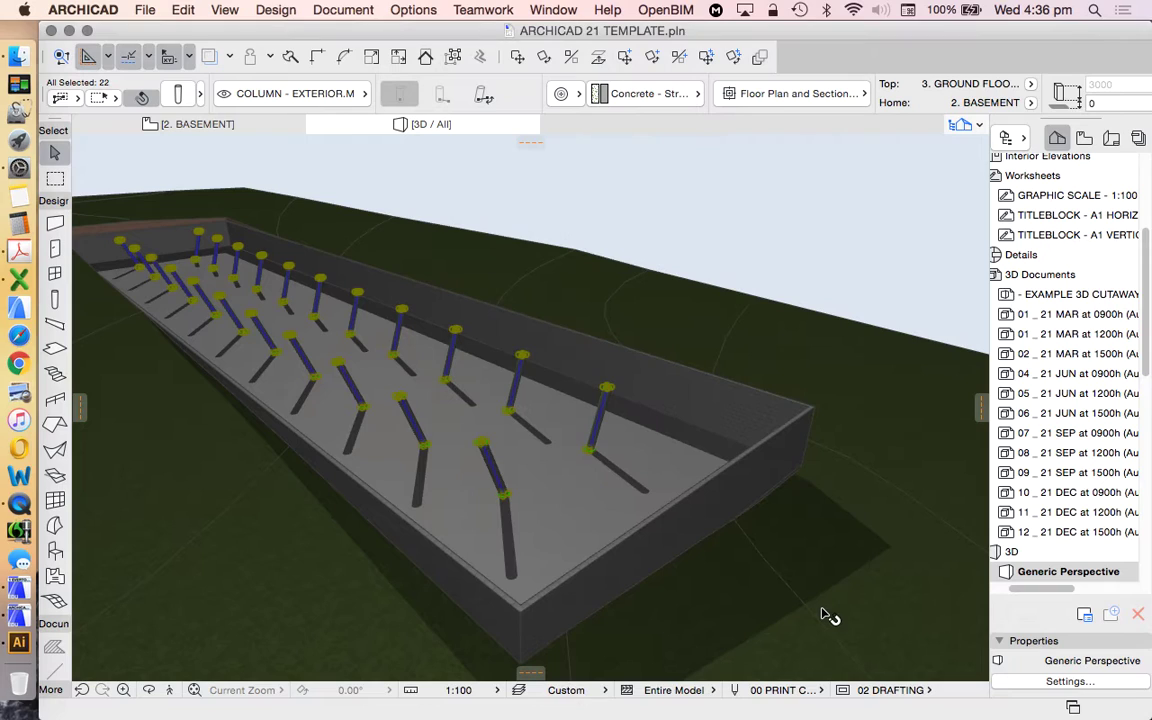
- Change the column rotation to -45°, confirm the settings and deselect the columns
drag(533, 368, 503, 392)
key(super+t)
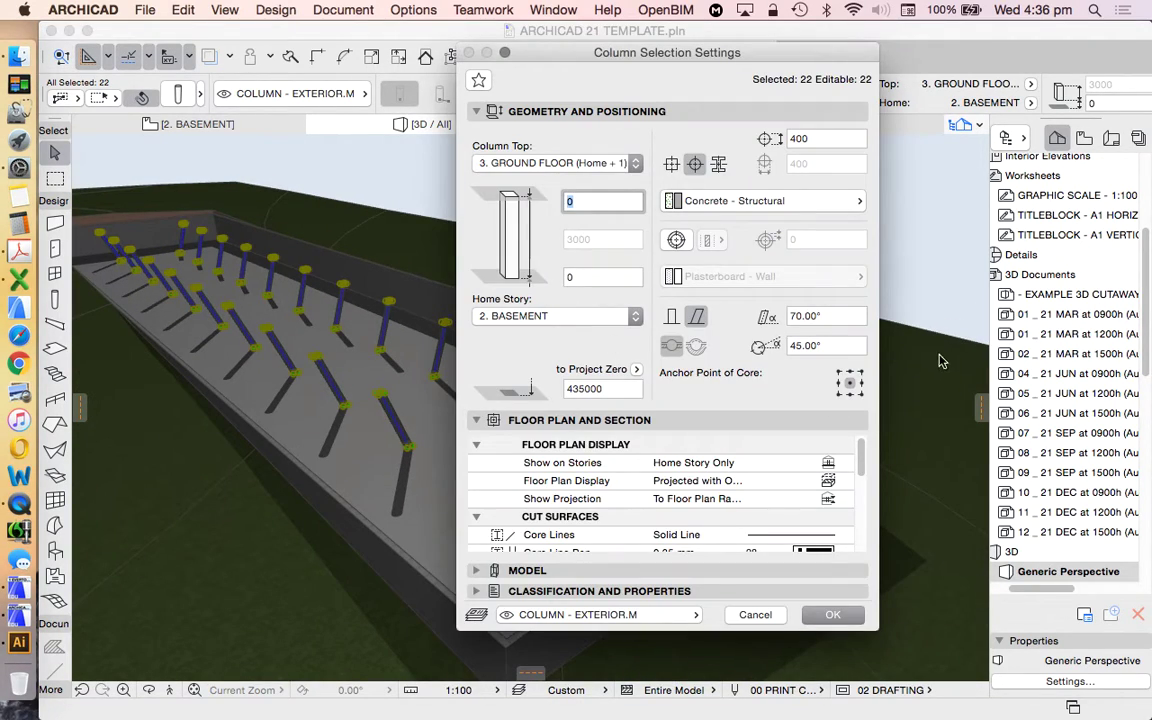
double_click(825, 345)
text(-45)
key(Return)
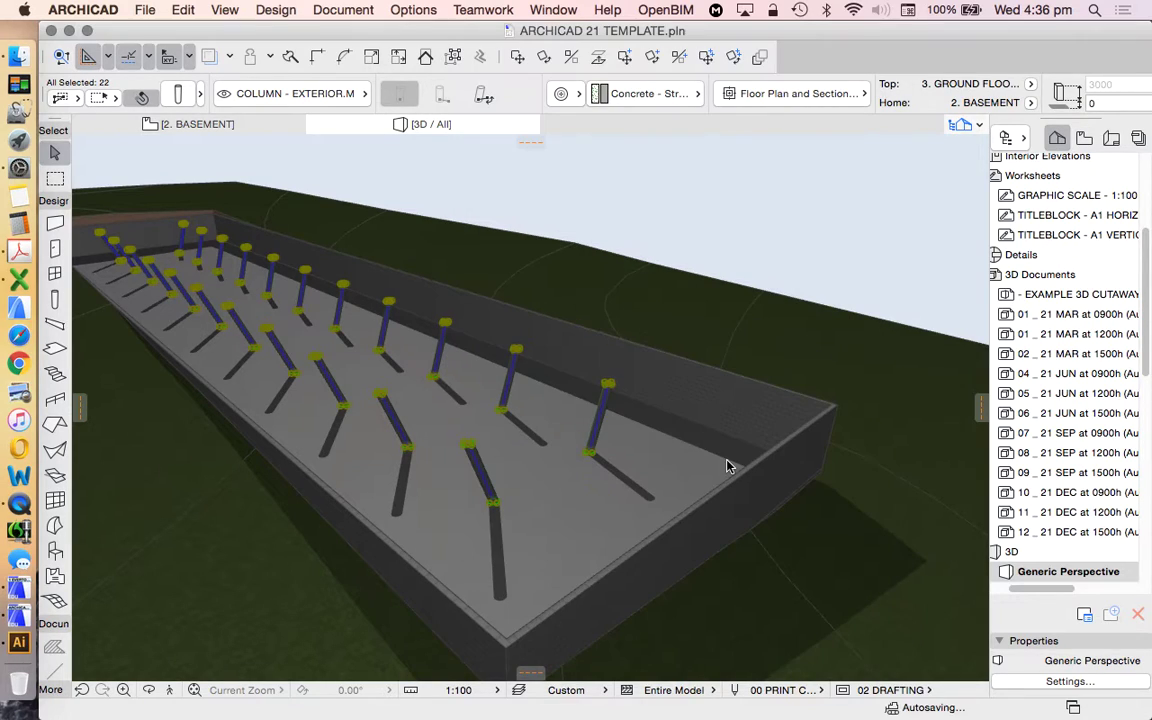
drag(699, 388, 755, 338)
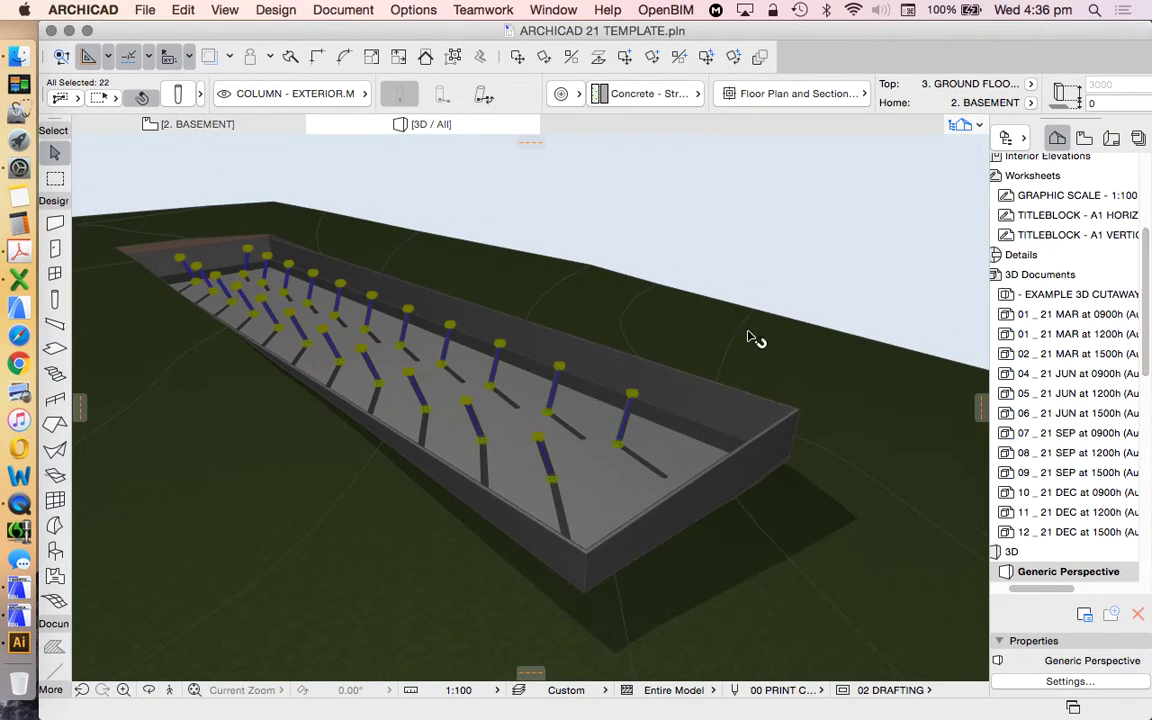
click(160, 95)
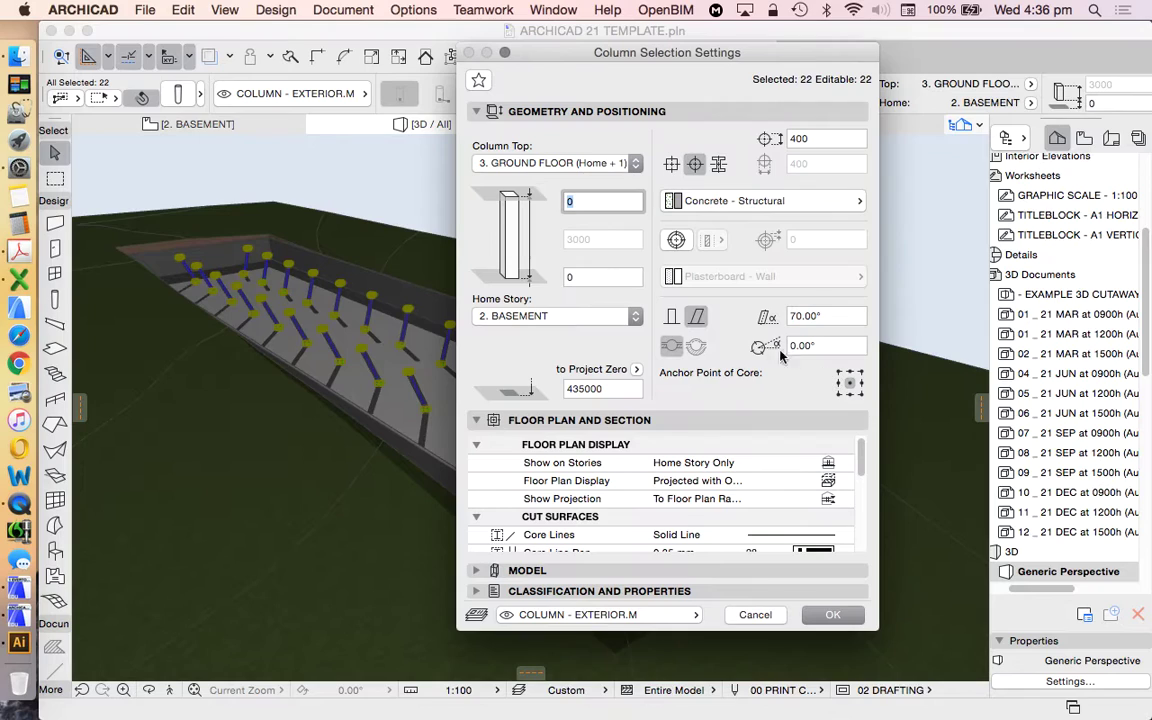
click(833, 614)
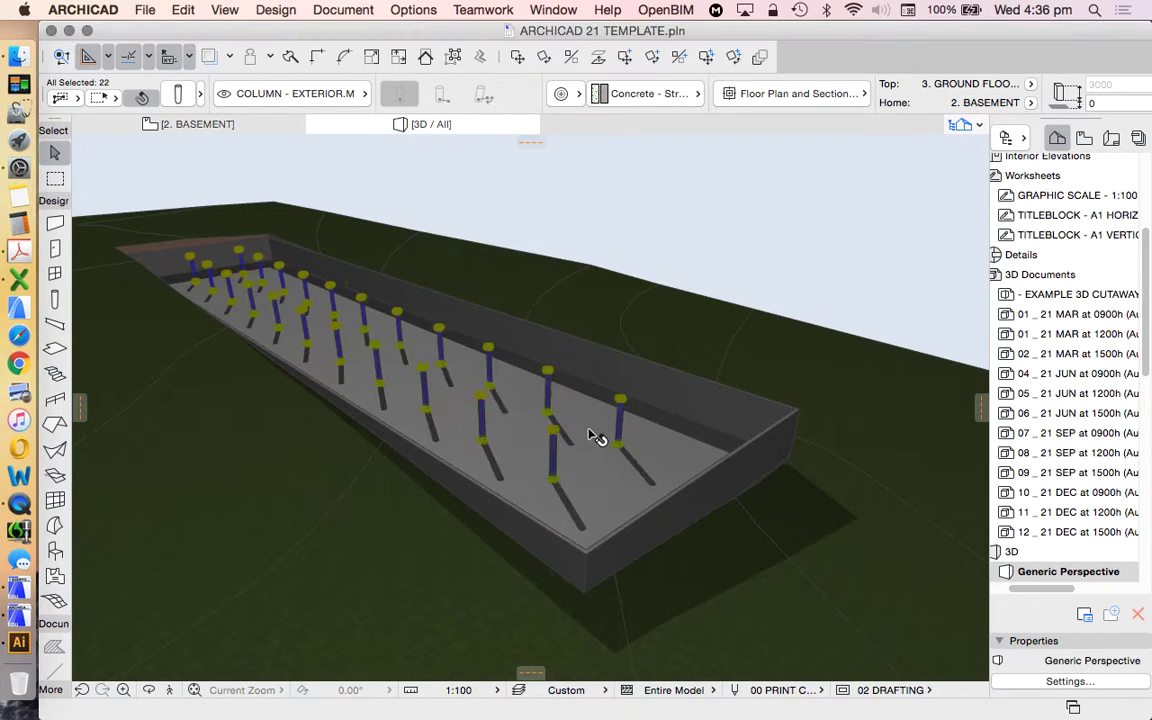
key(Escape)
scroll(474, 357, up, 5)
scroll(676, 405, down, 5)
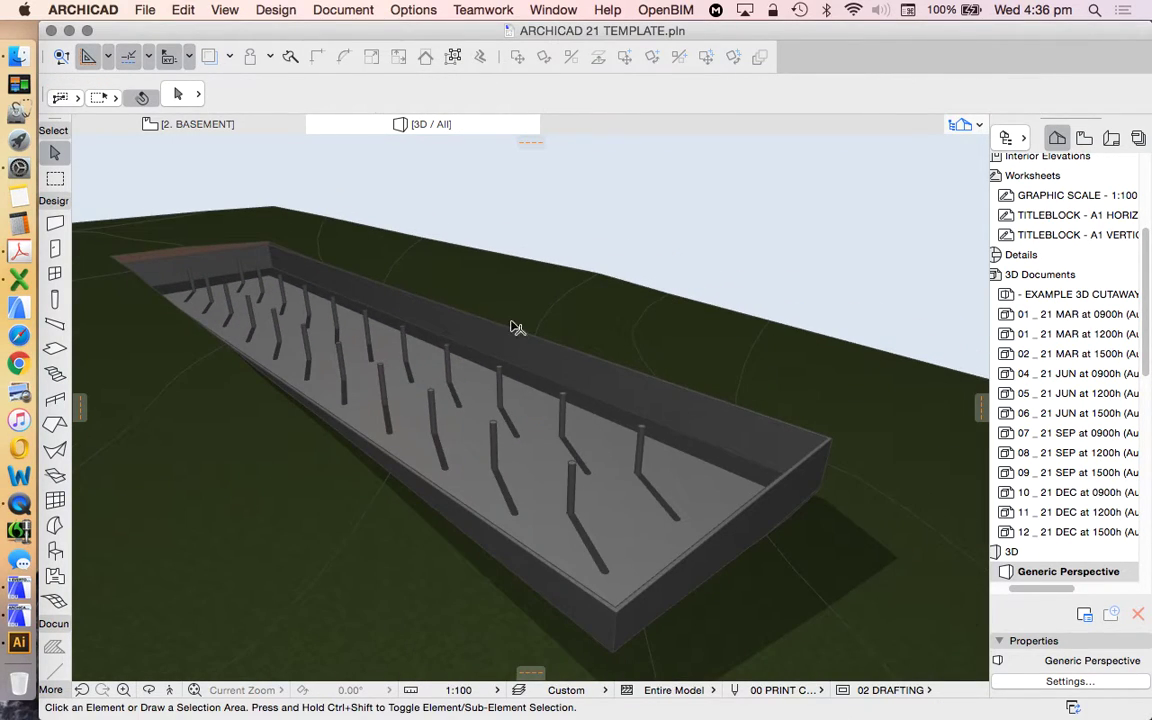
click(751, 530)
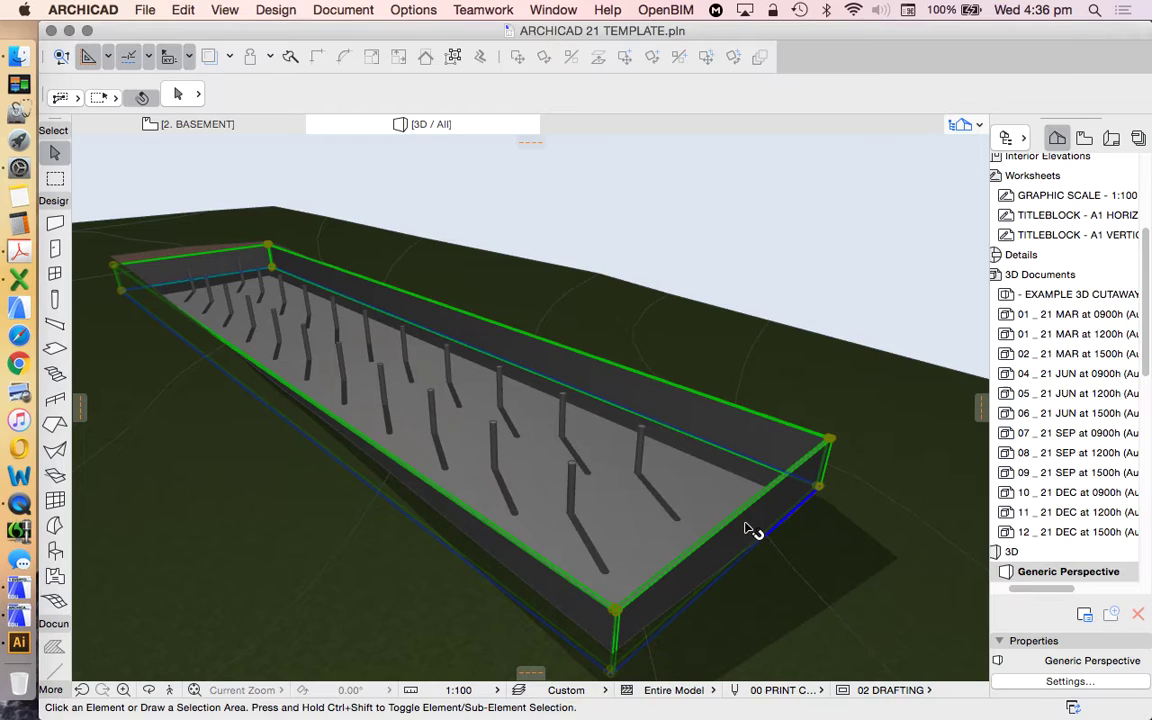
click(643, 448)
key(super+a)
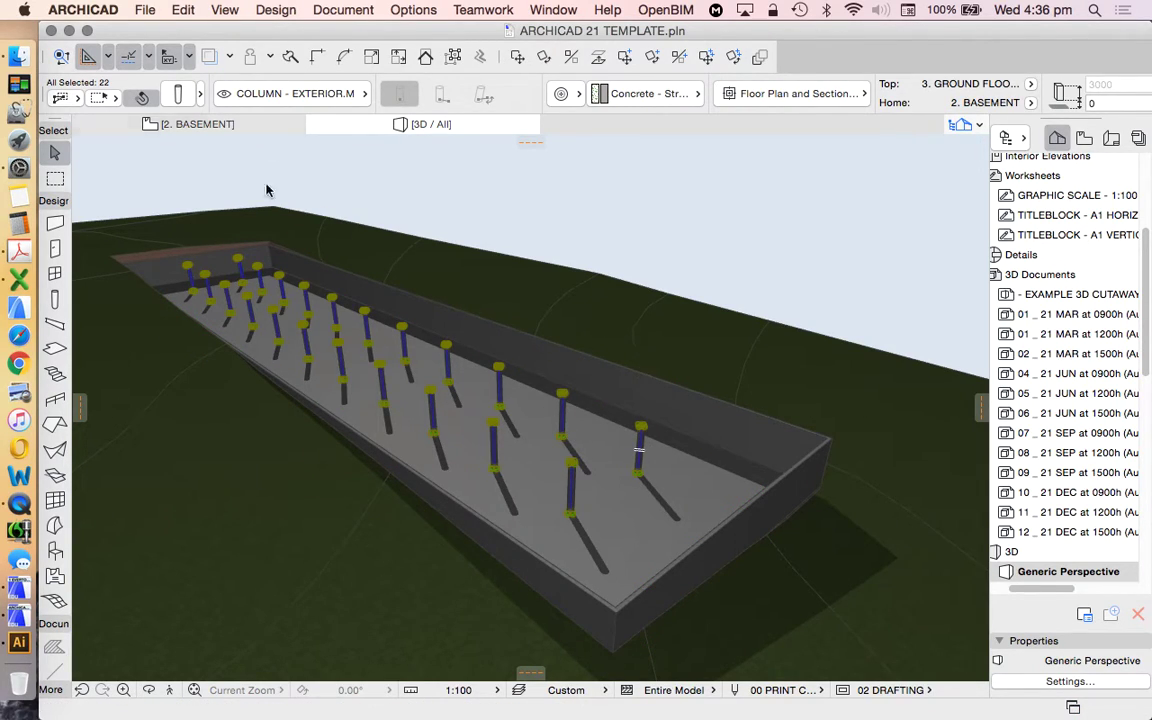
click(142, 98)
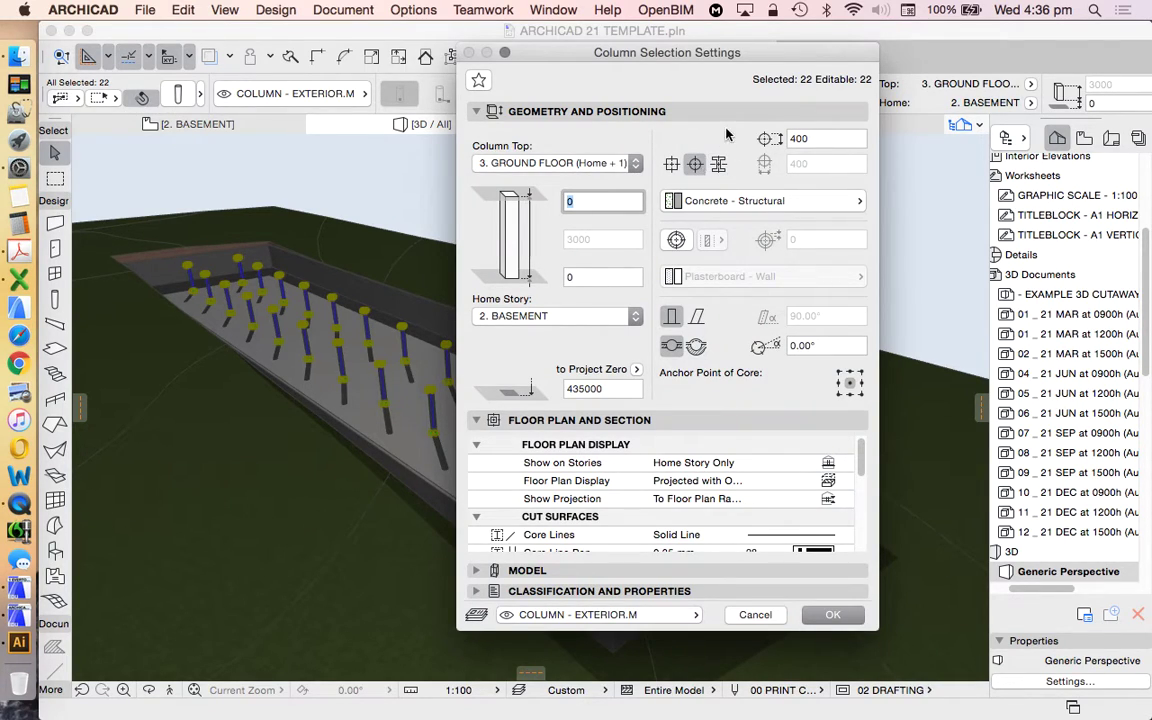
key(Escape)
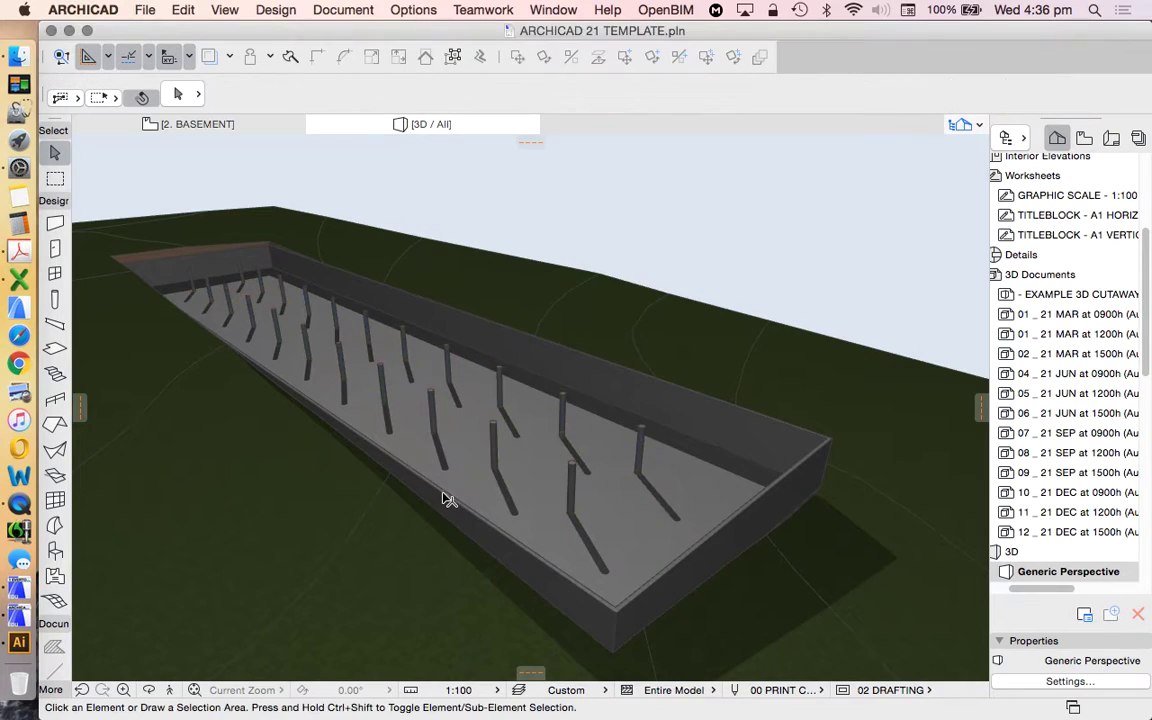
click(432, 478)
click(578, 608)
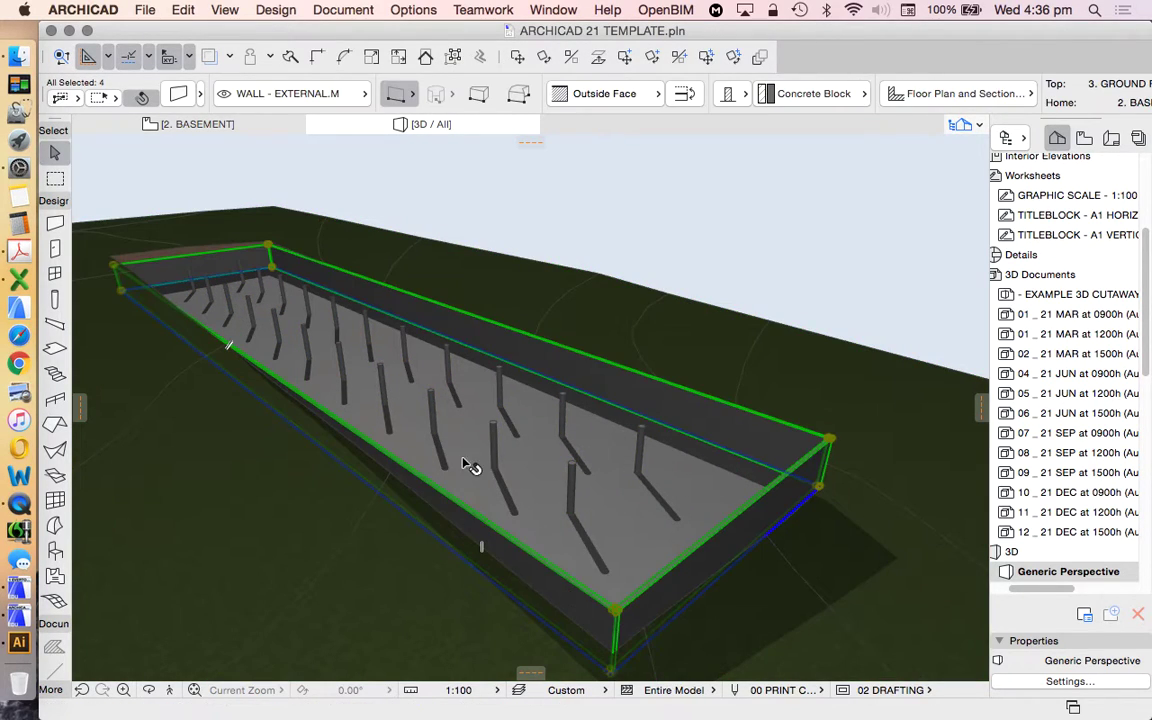
key(Escape)
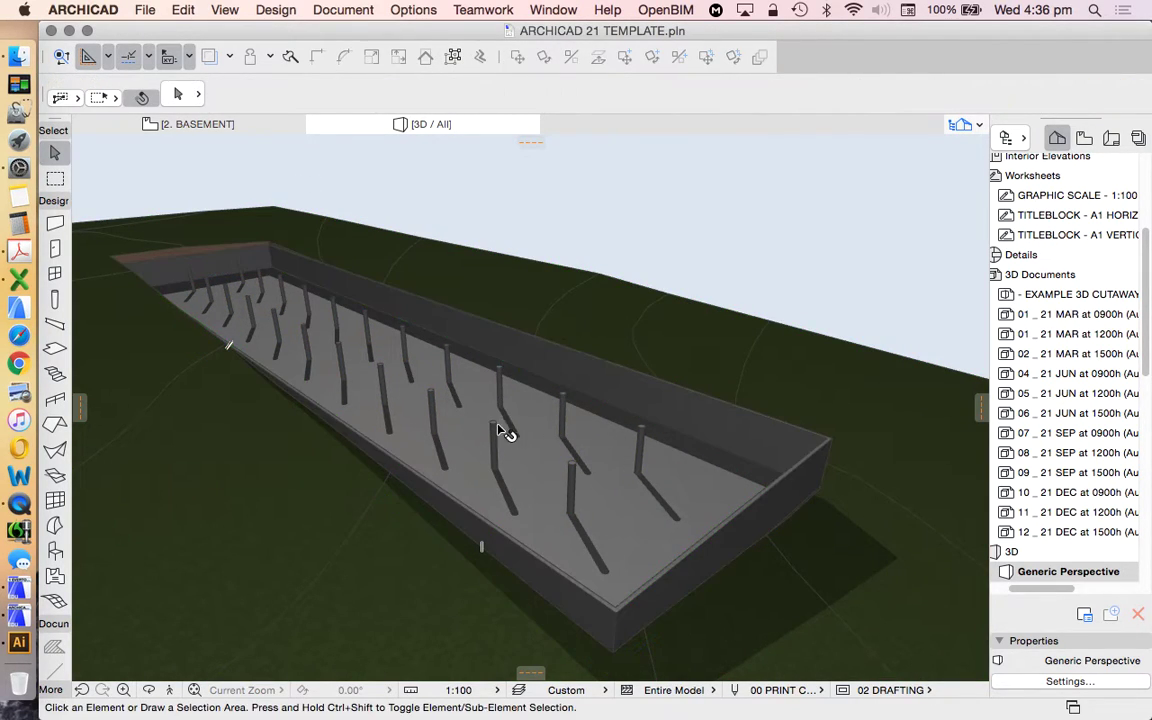
click(566, 416)
key(Escape)
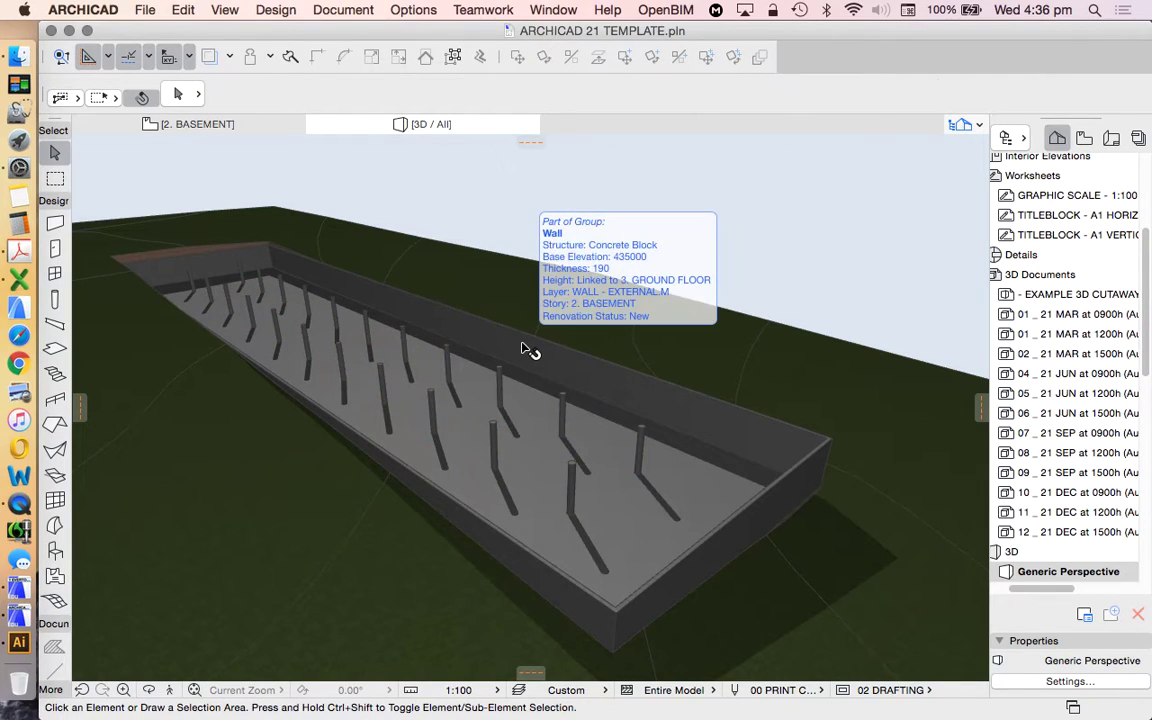
- Open the 2. BASEMENT plan via 3. GROUND FLOOR, zoom out, then switch to QuickTime Player
scroll(1073, 272, up, 5)
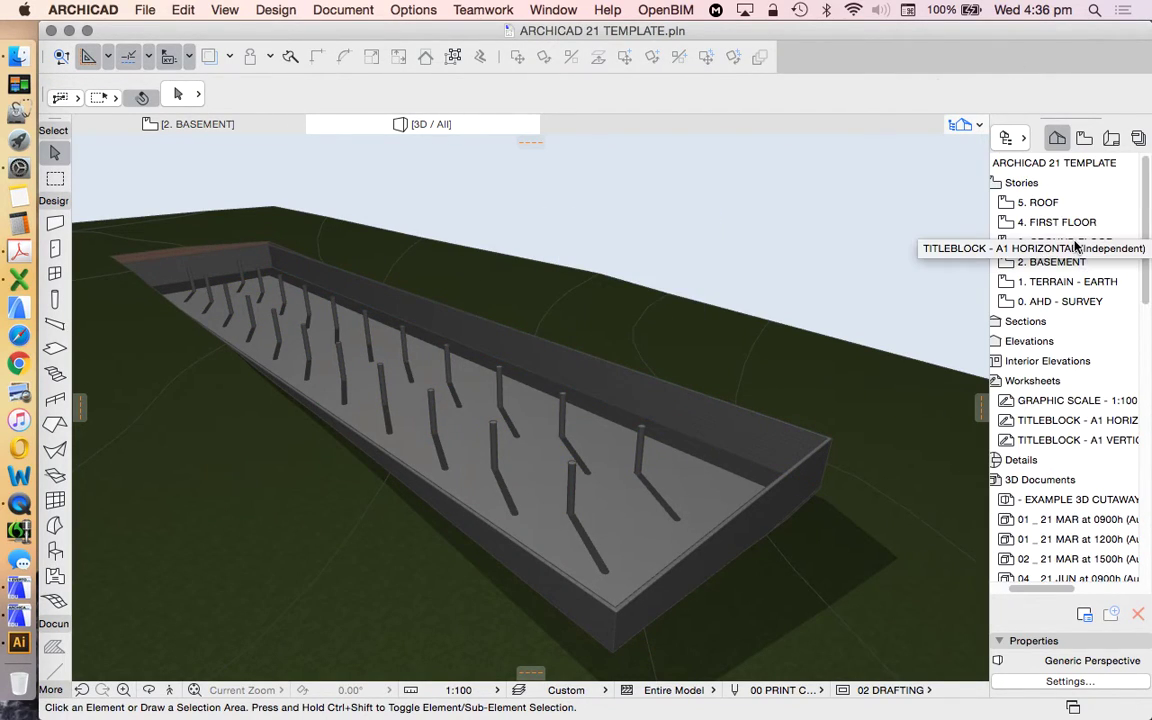
click(1043, 242)
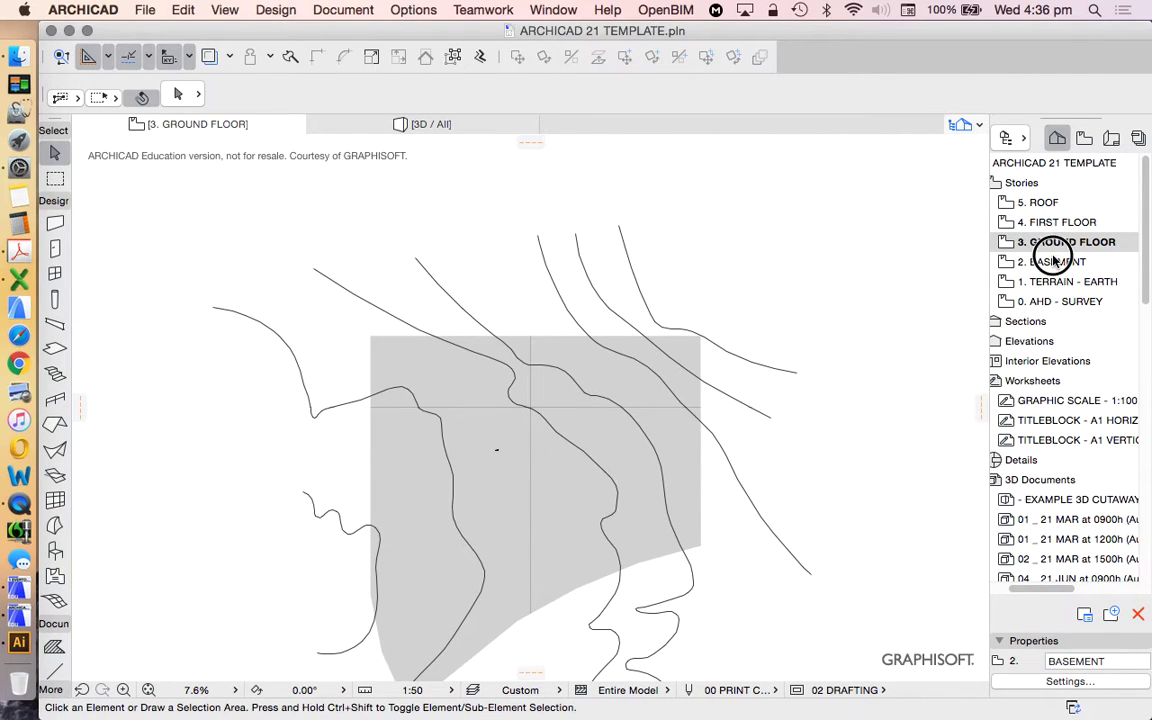
click(1053, 260)
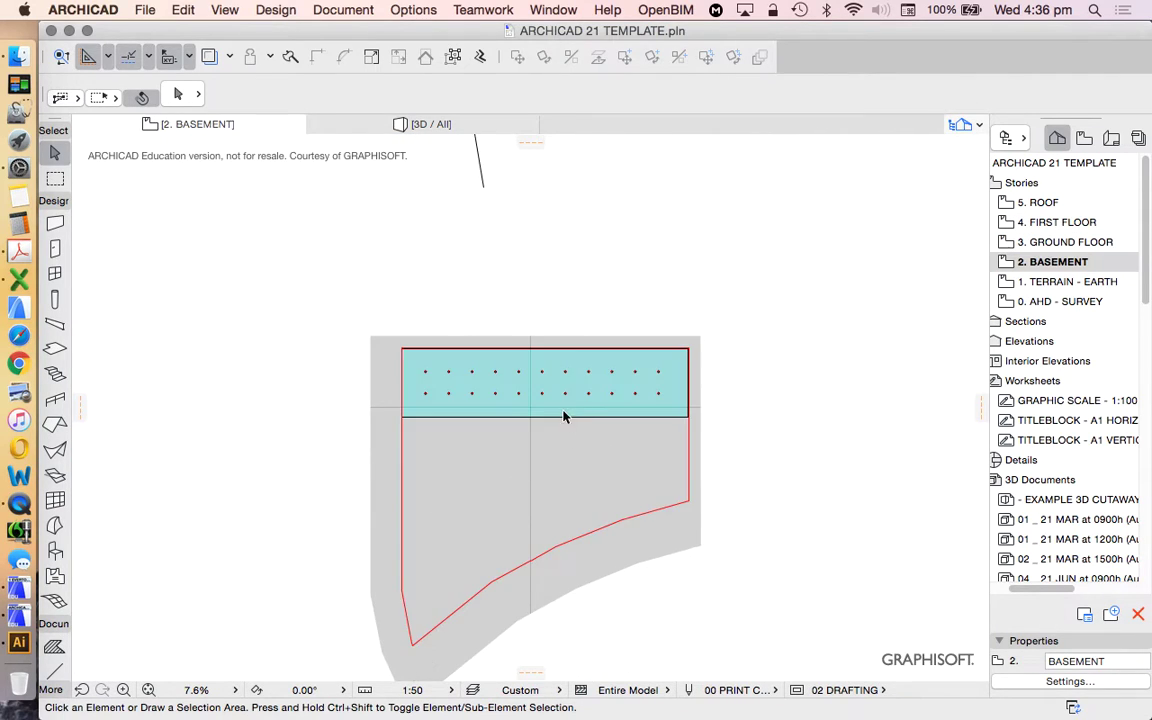
scroll(580, 400, up, 5)
scroll(640, 440, down, 3)
scroll(612, 435, down, 1)
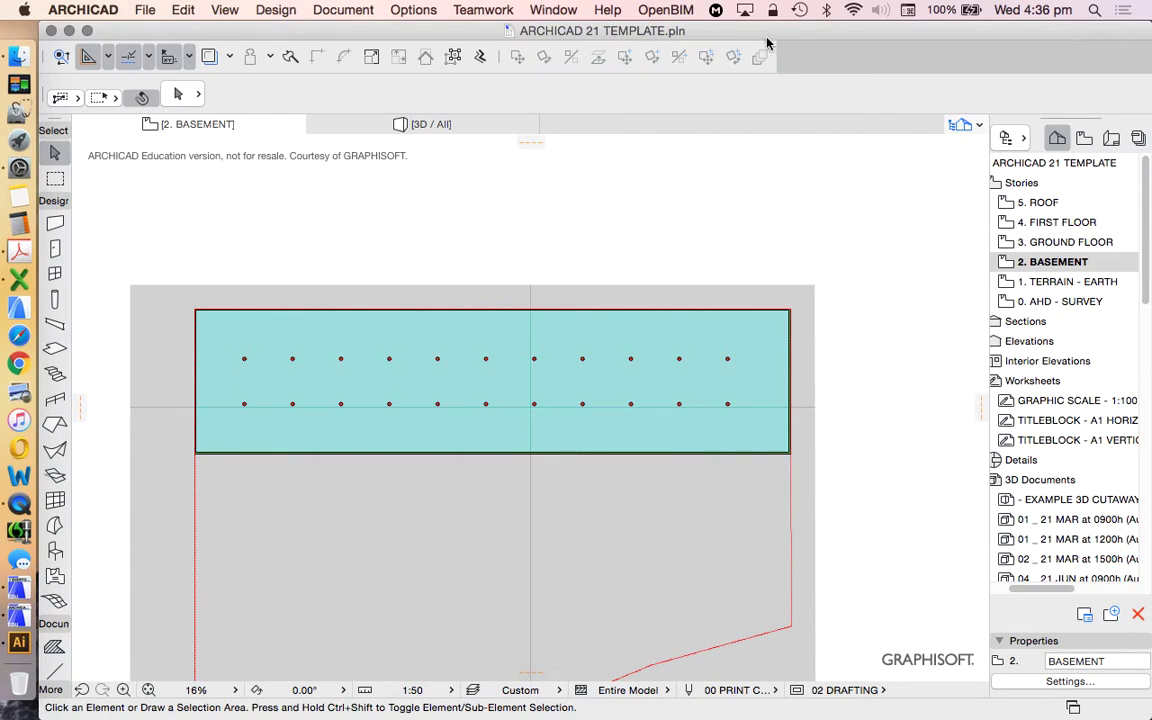
click(19, 453)
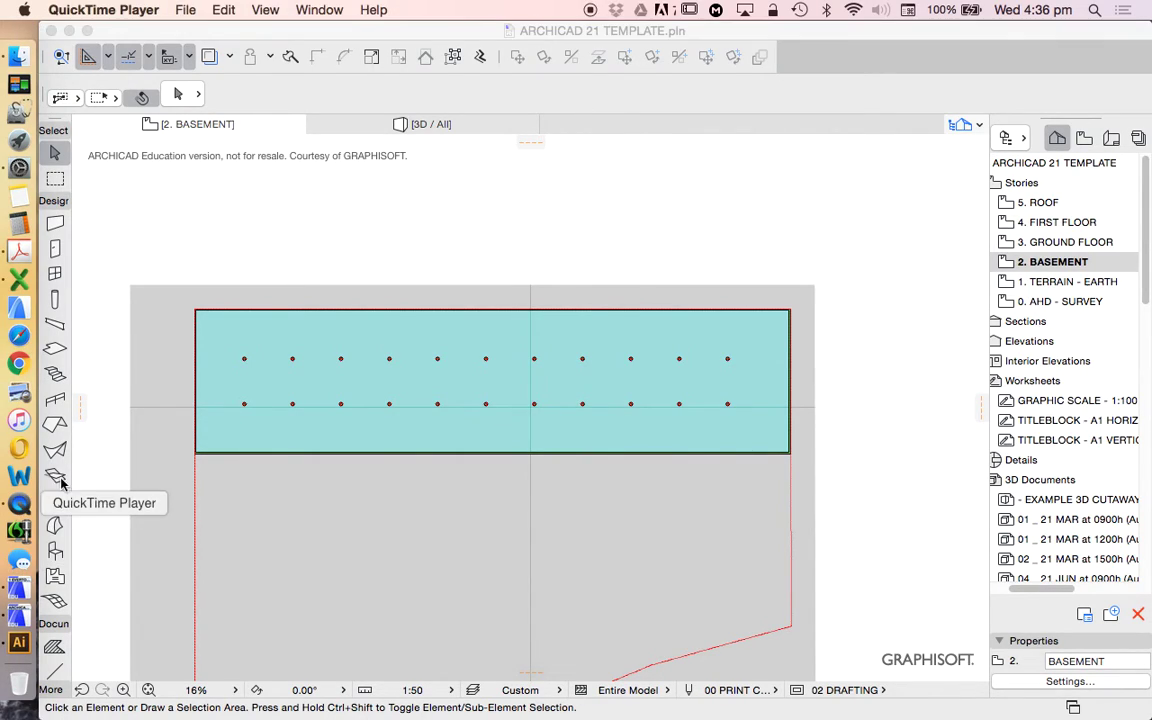